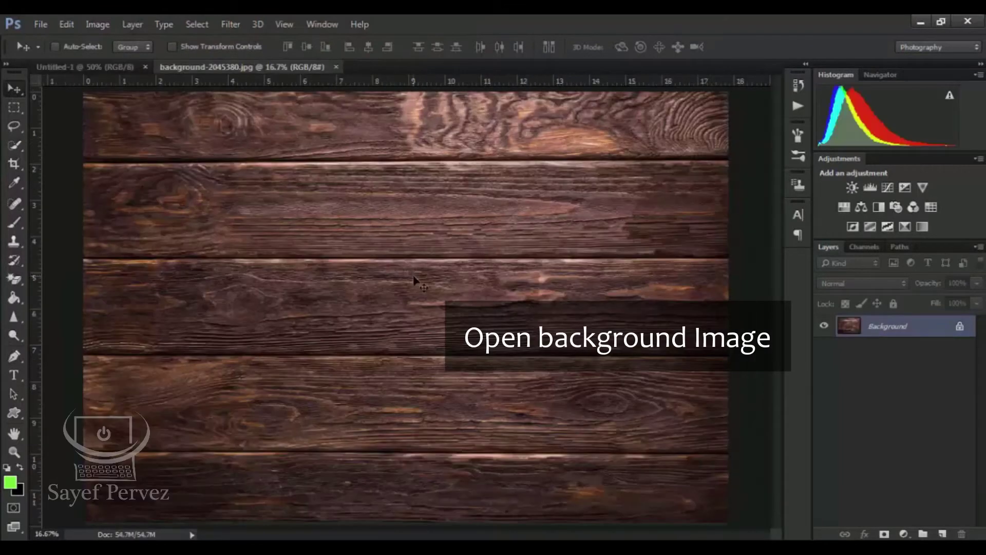
# Step: Move the wood background image from background-2045380.jpg into the Untitled-1 document as a new layer
pyautogui.moveTo(275, 145); pyautogui.dragTo(249, 141)
pyautogui.moveTo(111, 67); pyautogui.dragTo(337, 220)
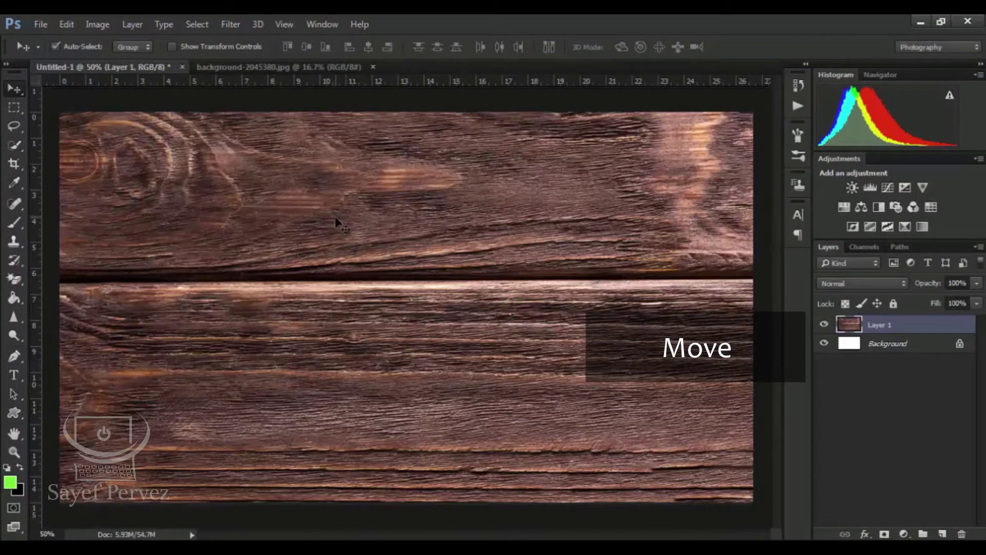
# Step: Scale the wood layer to about 37% with Free Transform so it covers the canvas, then shift it upward to show four planks
pyautogui.hotkey('ctrl', '-')
pyautogui.hotkey('ctrl', '-')
pyautogui.hotkey('ctrl', '-')
pyautogui.hotkey('ctrl', '-')
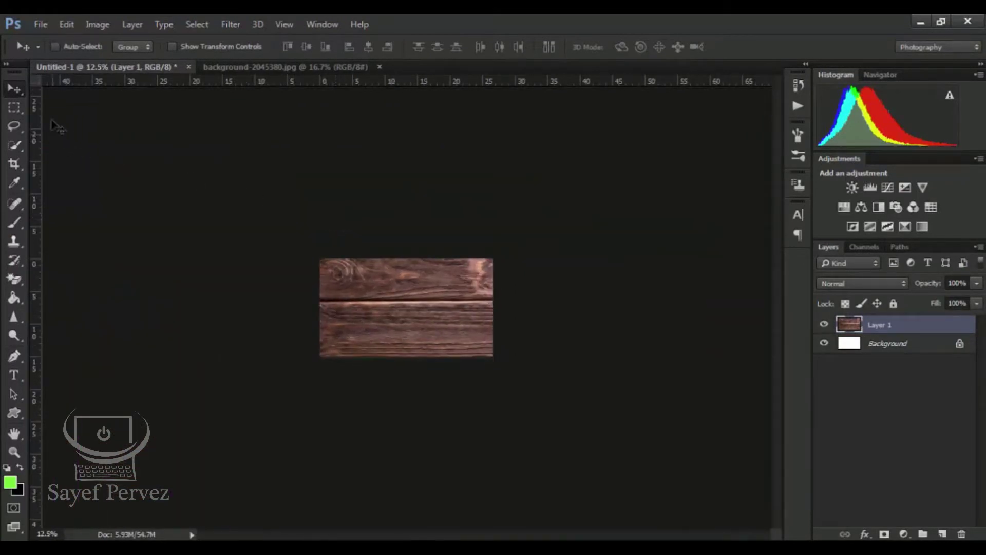
pyautogui.click(66, 29)
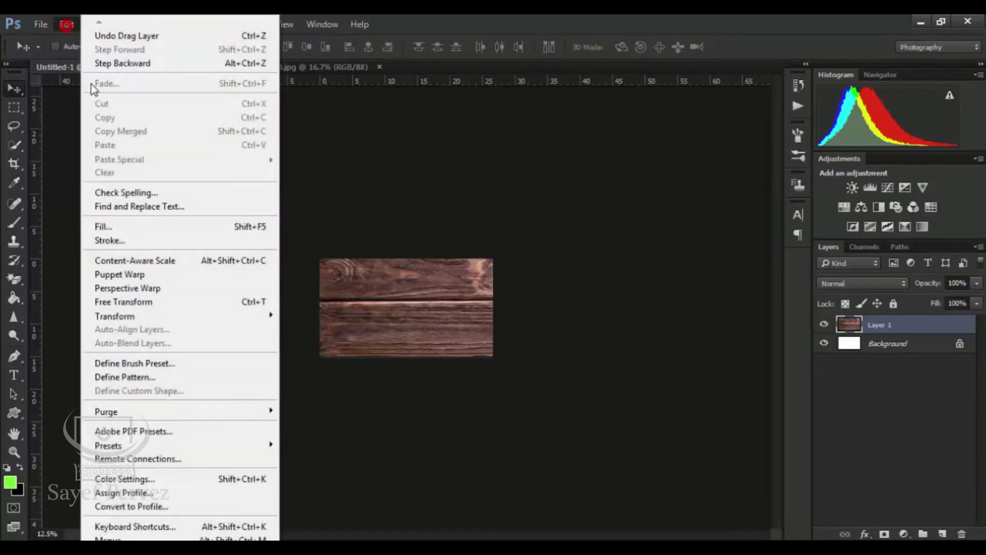
pyautogui.click(146, 301)
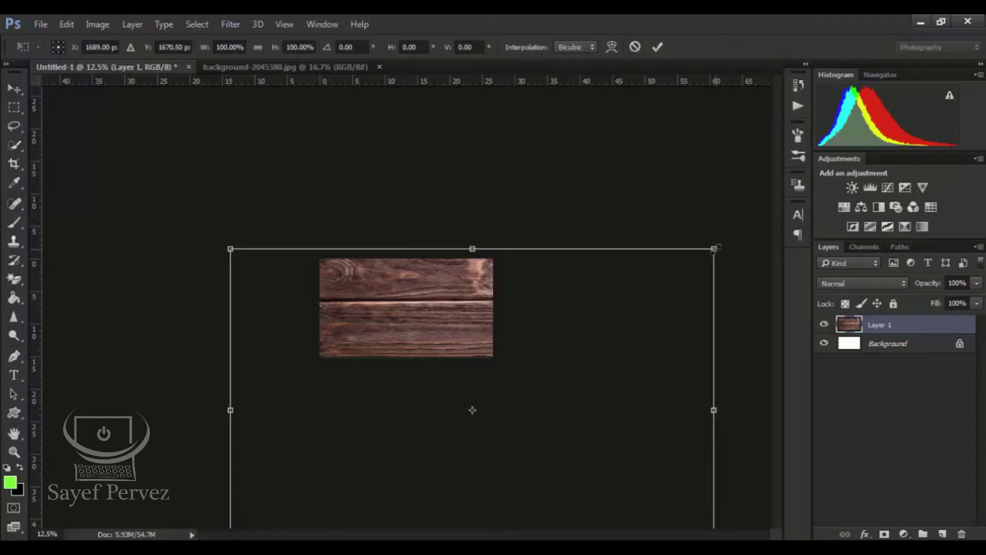
pyautogui.moveTo(716, 249); pyautogui.dragTo(546, 359)
pyautogui.moveTo(522, 397); pyautogui.dragTo(459, 299)
pyautogui.moveTo(481, 354); pyautogui.dragTo(494, 367)
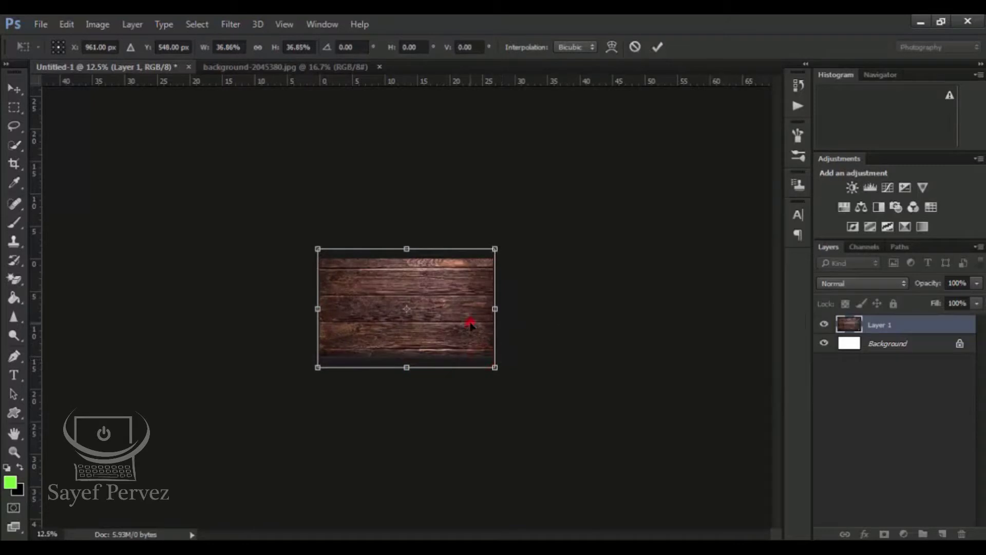
pyautogui.click(657, 47)
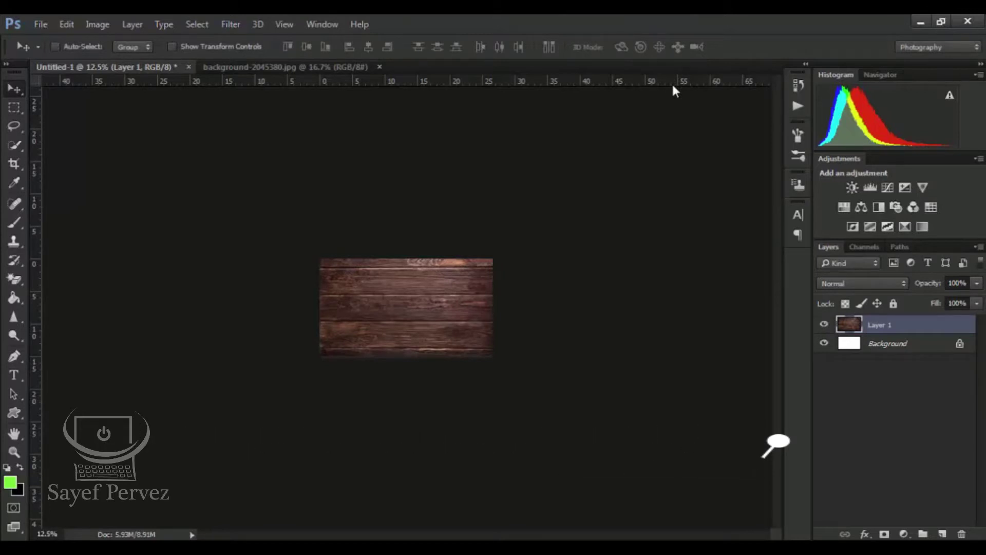
pyautogui.hotkey('ctrl', '0')
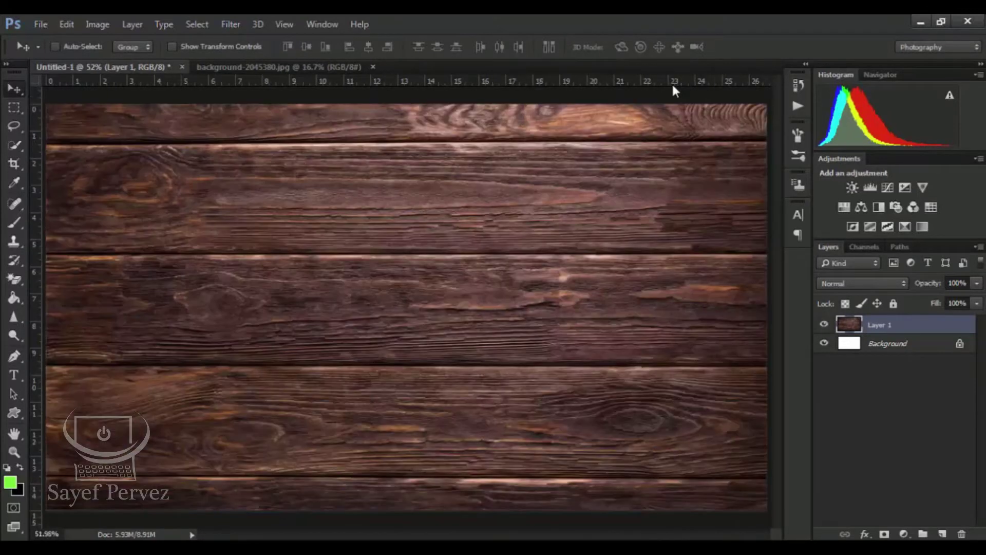
pyautogui.moveTo(615, 201)
pyautogui.mouseDown()
pyautogui.moveTo(612, 167)
pyautogui.moveTo(599, 190)
pyautogui.moveTo(606, 197)
pyautogui.mouseUp()
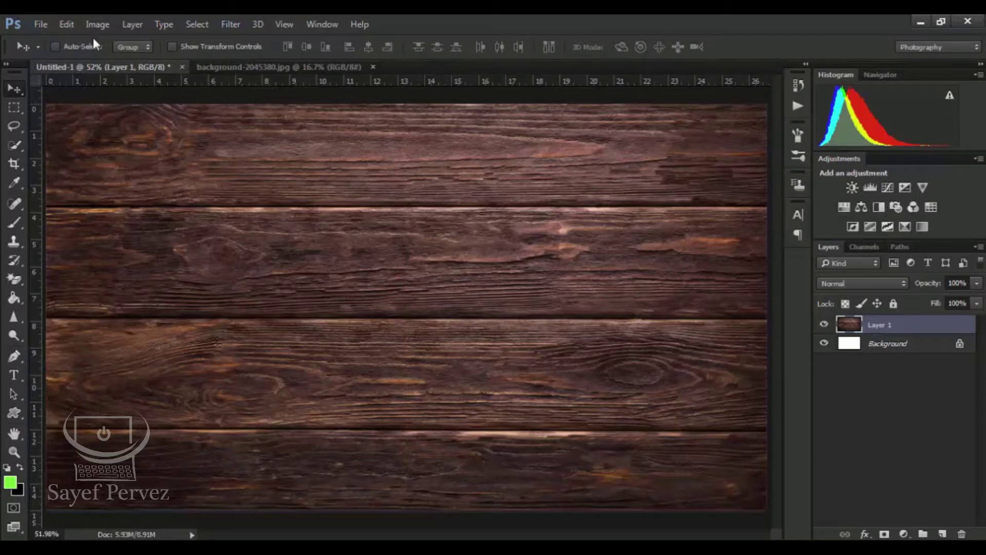
# Step: Darken the wood layer with a Levels adjustment, using a black input level of 30 and a midtone value of 1.17
pyautogui.click(69, 23)
pyautogui.click(76, 128)
pyautogui.click(95, 25)
pyautogui.moveTo(154, 61)
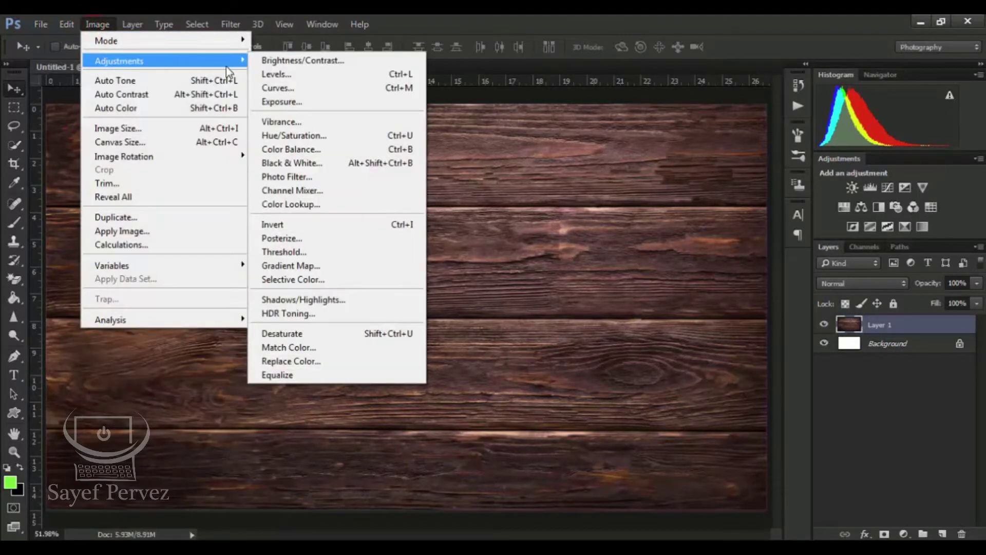
pyautogui.click(264, 76)
pyautogui.moveTo(198, 131); pyautogui.dragTo(754, 93)
pyautogui.moveTo(628, 249); pyautogui.dragTo(651, 247)
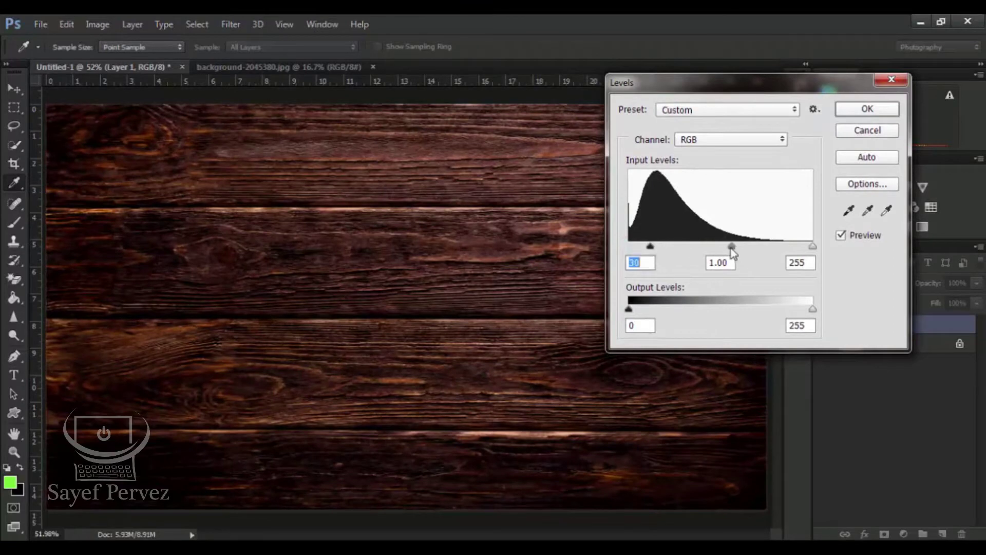
pyautogui.moveTo(732, 250); pyautogui.dragTo(730, 252)
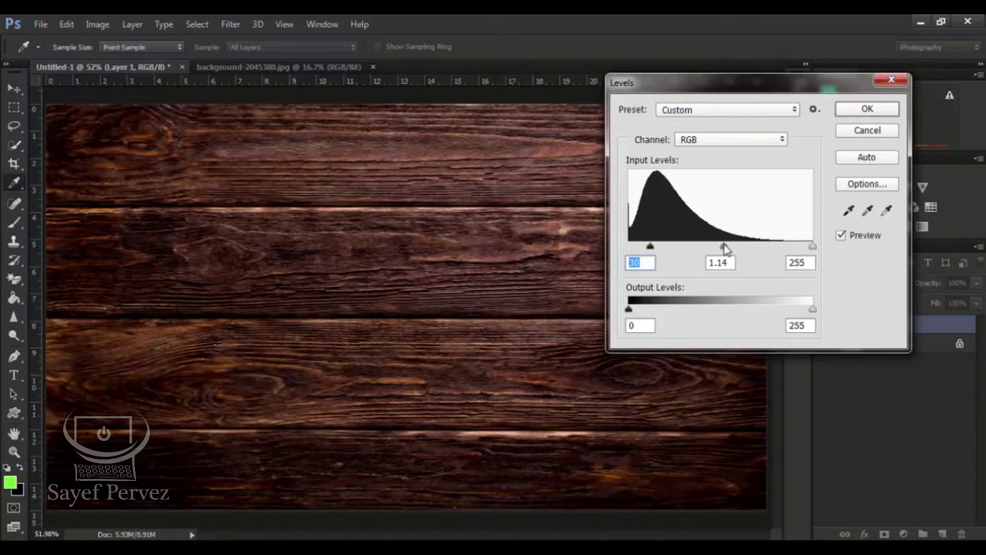
pyautogui.moveTo(721, 244); pyautogui.dragTo(724, 246)
pyautogui.moveTo(651, 248); pyautogui.dragTo(657, 246)
pyautogui.click(865, 115)
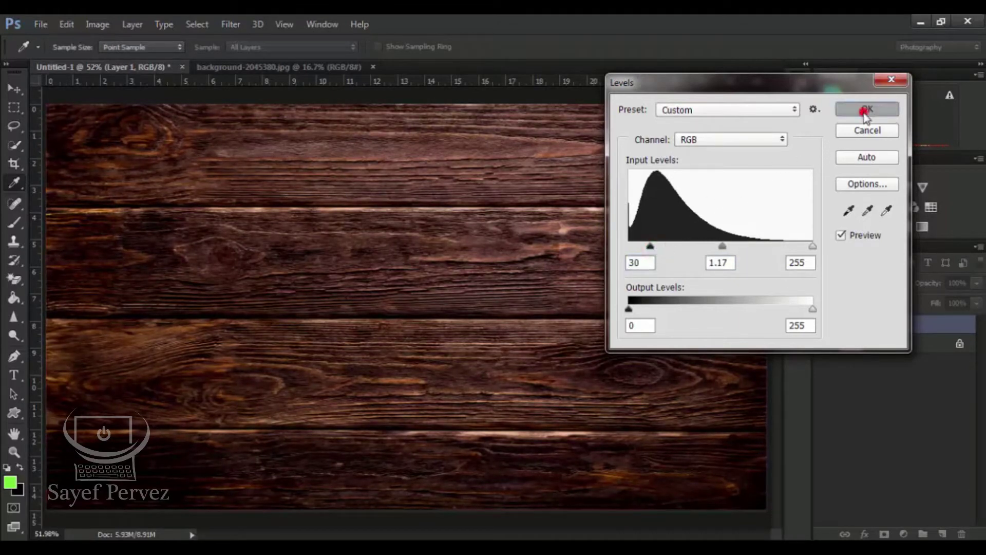
pyautogui.click(501, 212)
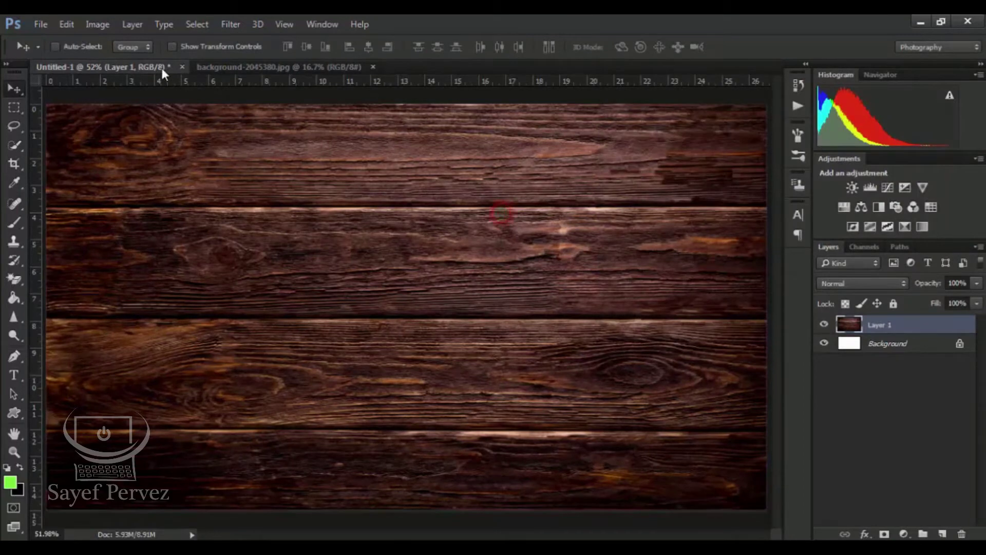
# Step: Close the background-2045380.jpg document and return to Untitled-1
pyautogui.click(249, 68)
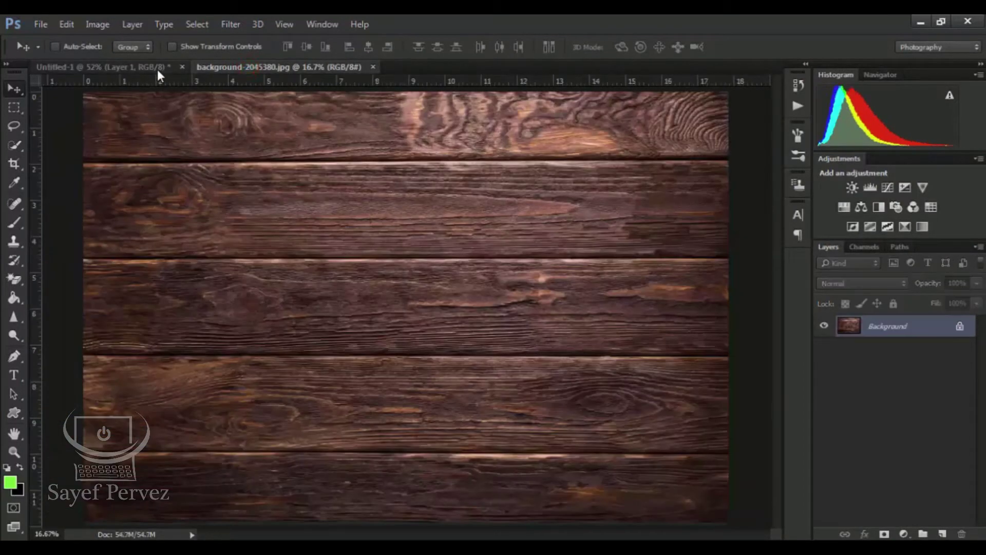
pyautogui.click(157, 68)
pyautogui.click(374, 67)
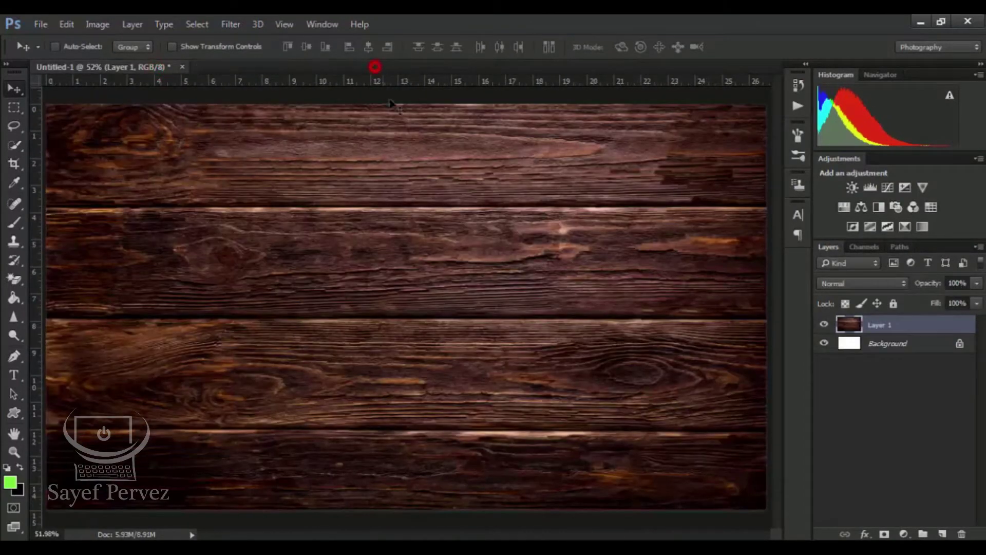
# Step: Open family-2972218.jpg and duplicate its Background layer
pyautogui.click(43, 24)
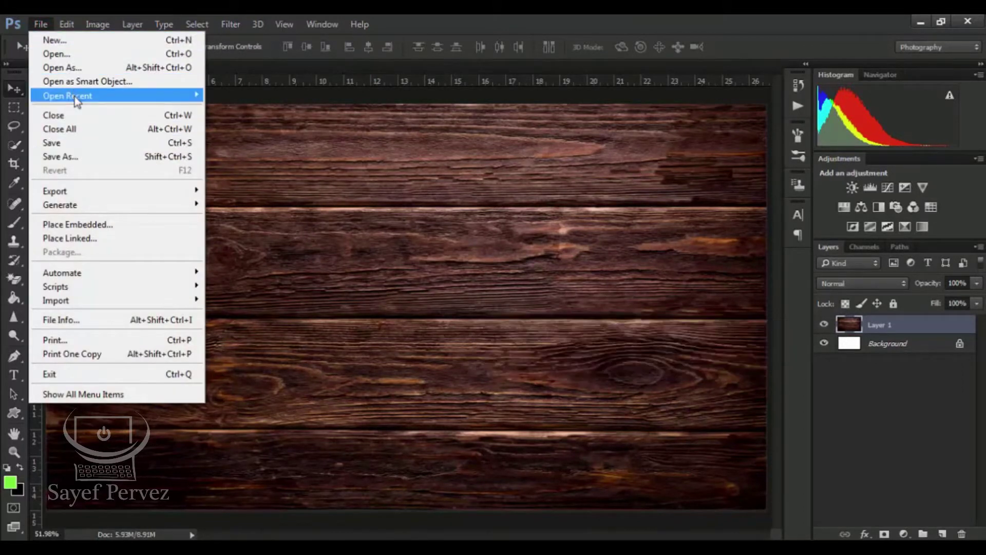
pyautogui.click(73, 55)
pyautogui.click(258, 123)
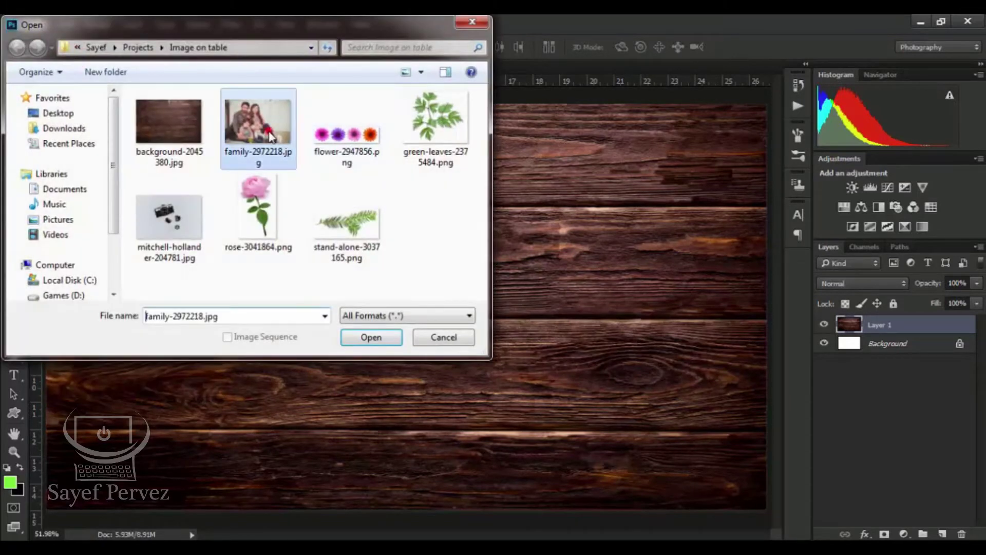
pyautogui.click(377, 337)
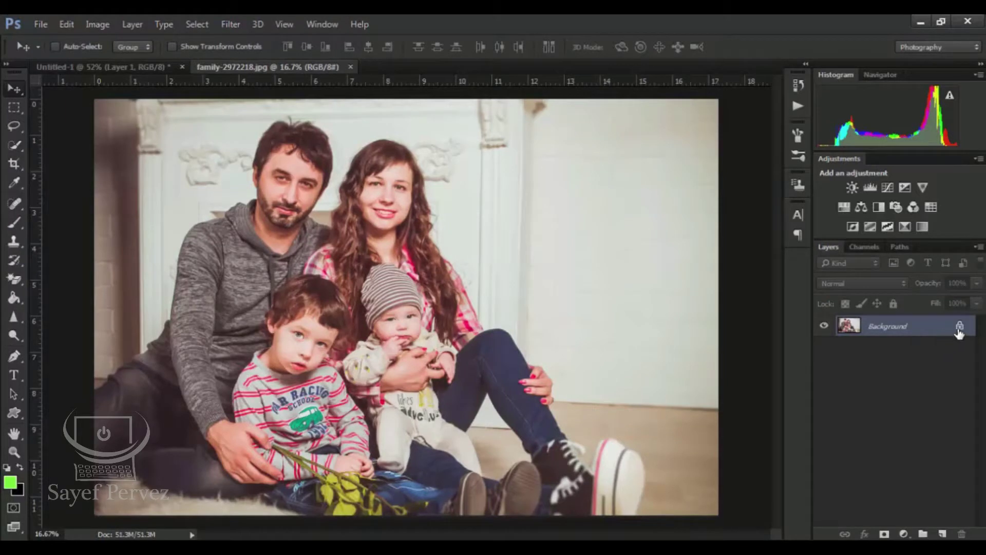
pyautogui.moveTo(960, 328); pyautogui.dragTo(942, 531)
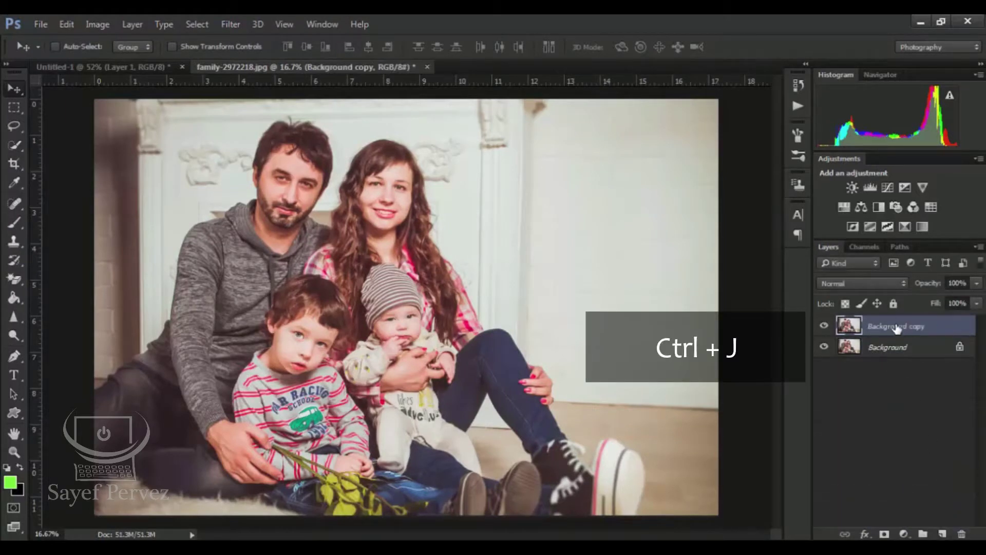
# Step: Start the Camera Raw Filter on the duplicated layer and set Highlights to -100, Shadows to -100, Whites to -28 and Temperature to -8
pyautogui.click(230, 25)
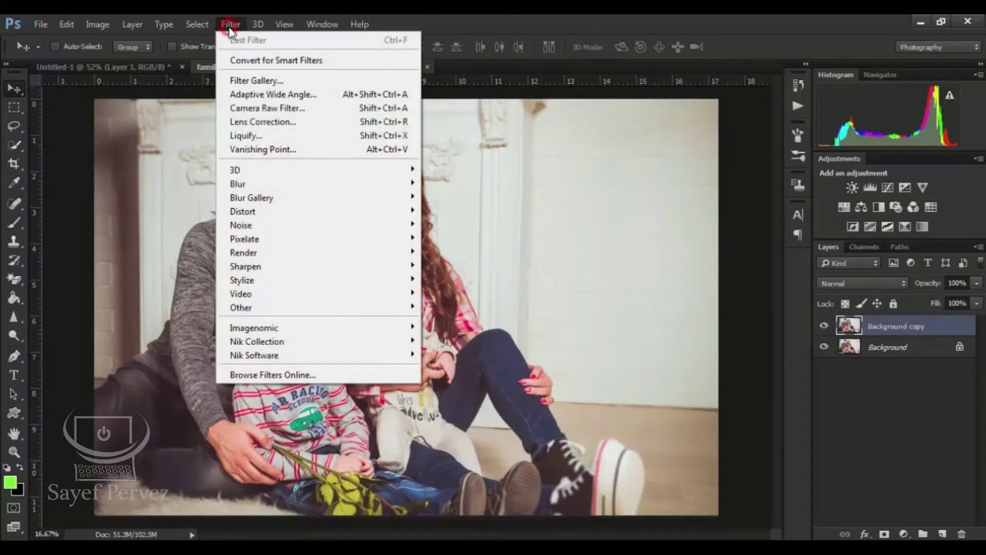
pyautogui.click(262, 108)
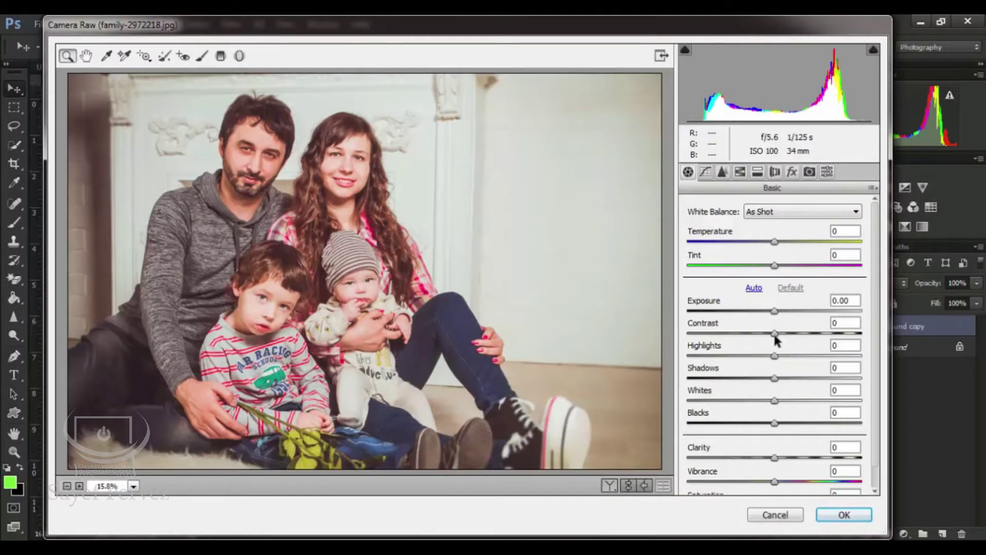
pyautogui.moveTo(773, 354); pyautogui.dragTo(689, 355)
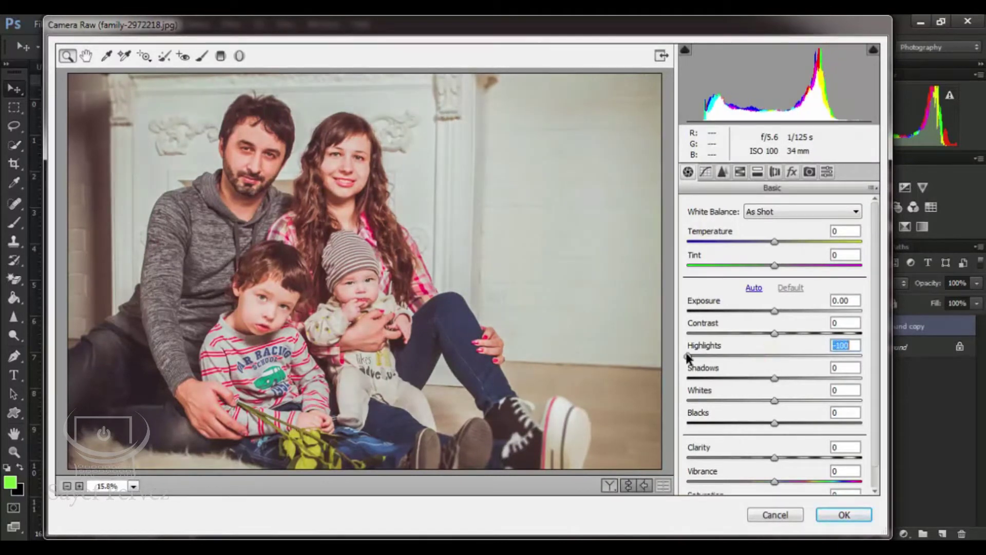
pyautogui.moveTo(775, 379); pyautogui.dragTo(689, 378)
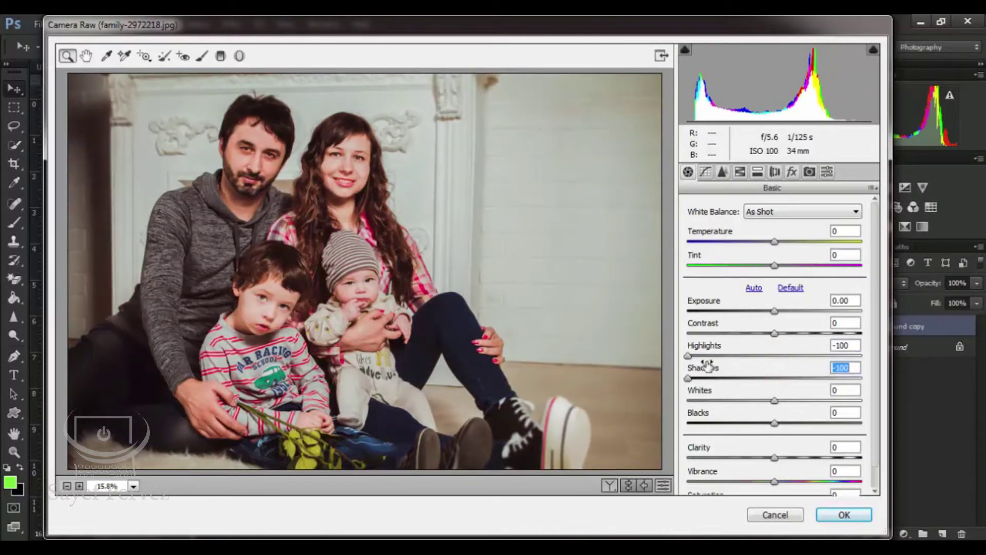
pyautogui.click(689, 355)
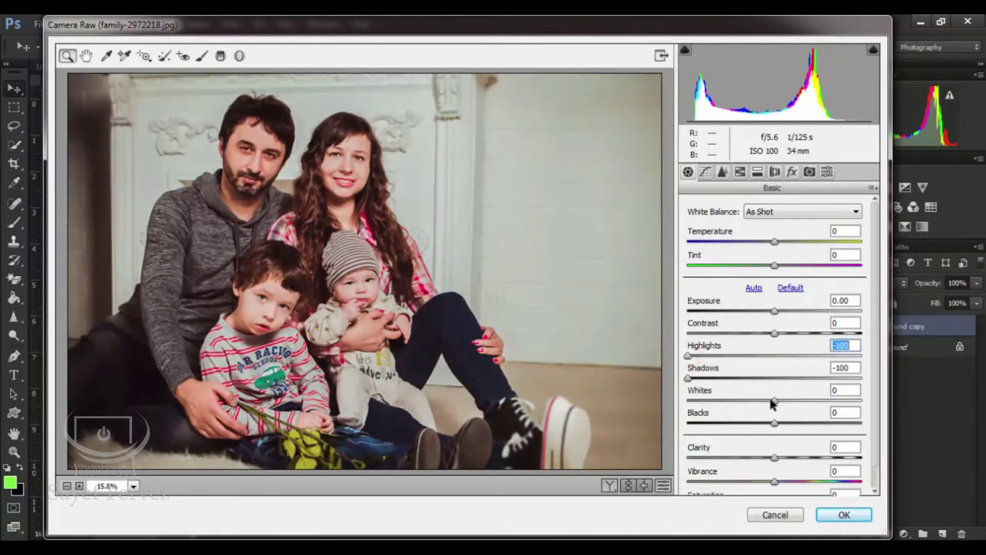
pyautogui.moveTo(771, 400); pyautogui.dragTo(747, 401)
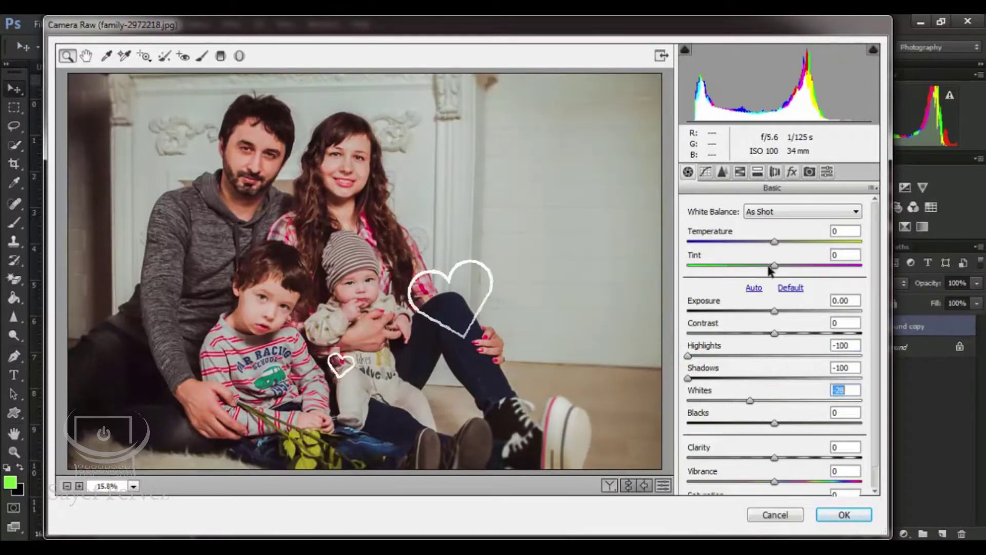
pyautogui.moveTo(775, 242); pyautogui.dragTo(769, 241)
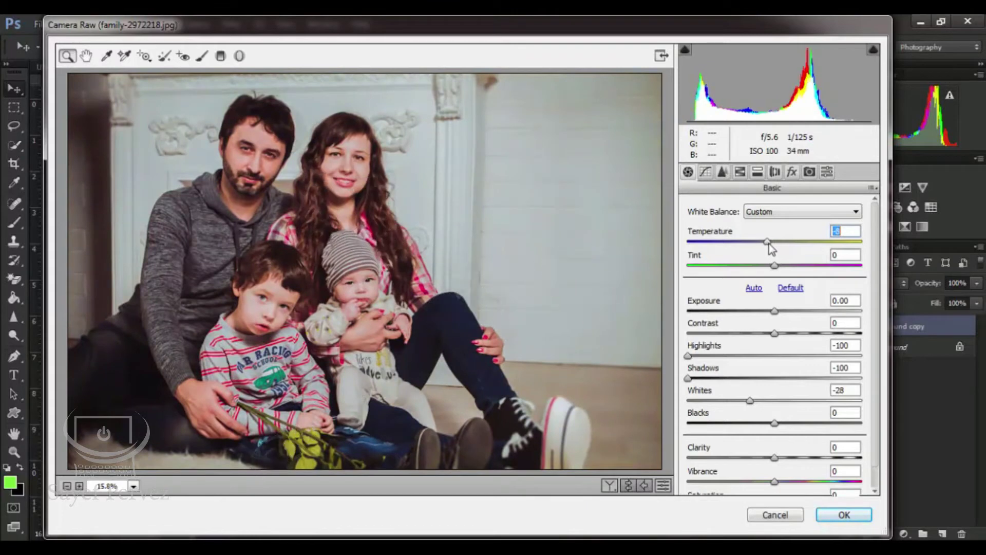
# Step: Darken the family photo's edges with a Post Crop Vignetting amount of about -26 and a Lens Vignetting amount of about -16
pyautogui.click(791, 172)
pyautogui.moveTo(774, 409); pyautogui.dragTo(752, 410)
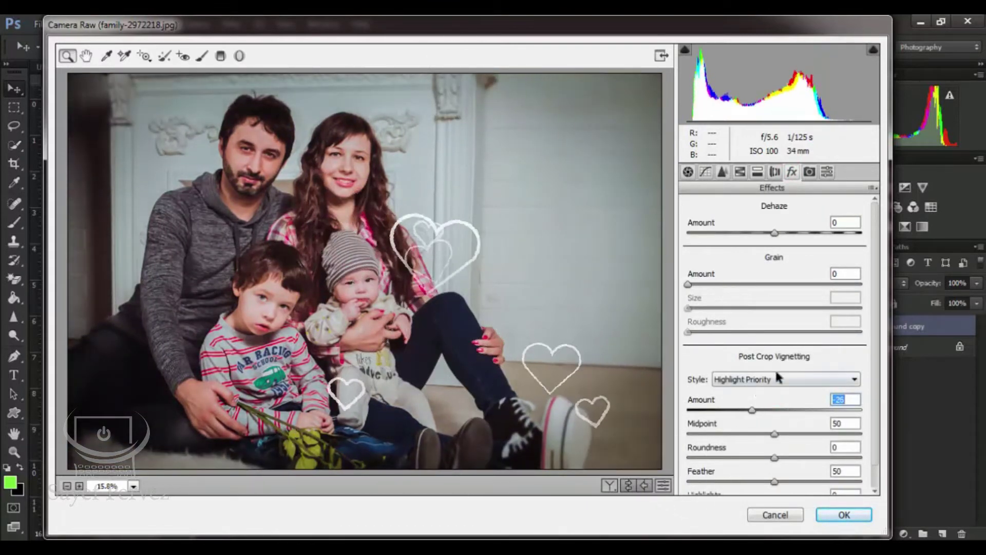
pyautogui.scroll(-1, 773, 378)
pyautogui.click(774, 171)
pyautogui.moveTo(770, 432)
pyautogui.mouseDown()
pyautogui.moveTo(724, 438)
pyautogui.moveTo(760, 436)
pyautogui.mouseUp()
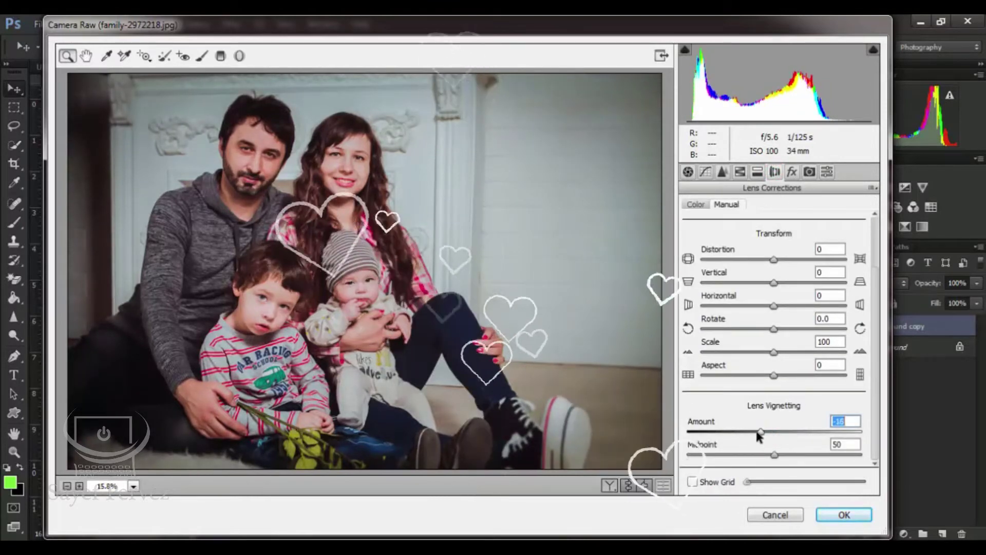
# Step: Adjust the photo's HSL colors: Oranges luminance about +21, Greens saturation -55 and Aquas saturation +10
pyautogui.click(744, 172)
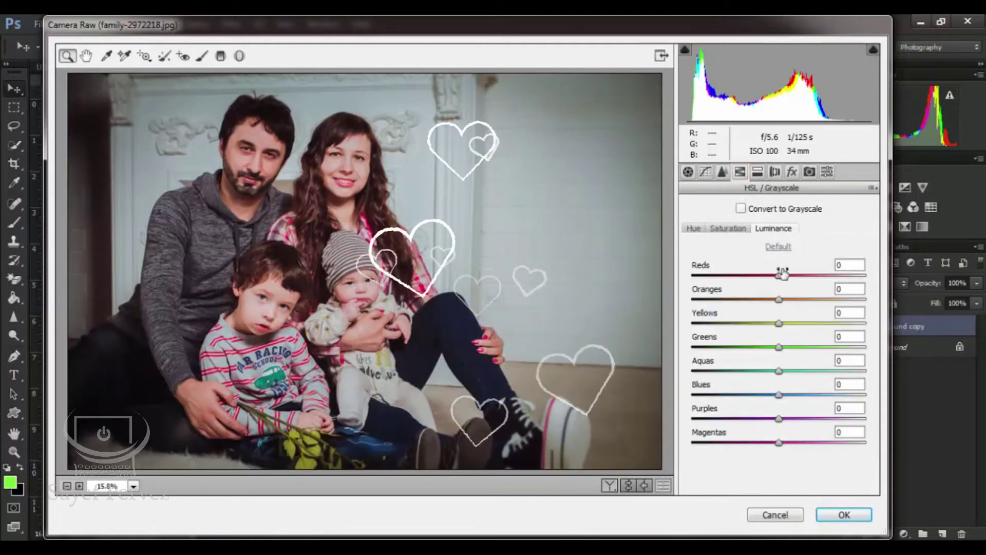
pyautogui.click(780, 298)
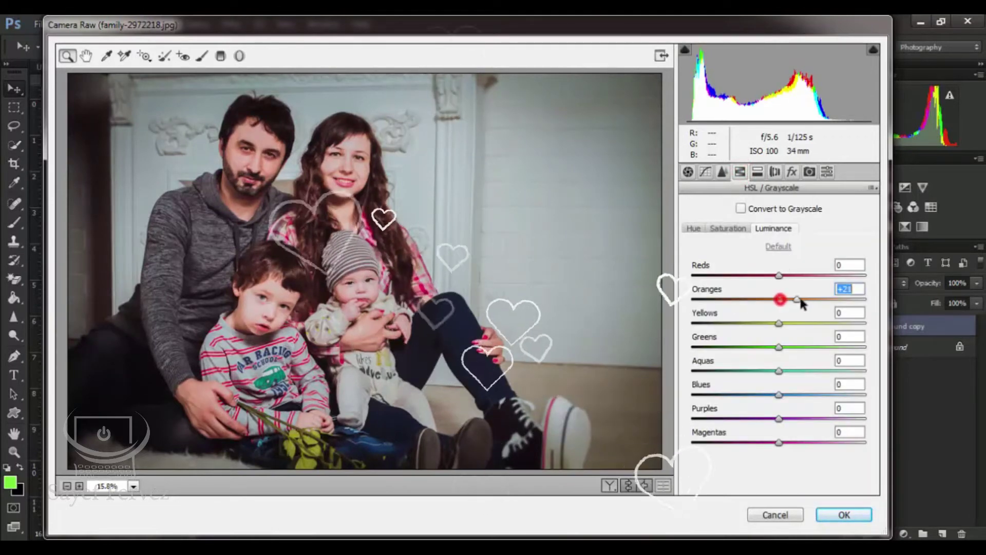
pyautogui.click(739, 228)
pyautogui.moveTo(800, 348); pyautogui.dragTo(731, 347)
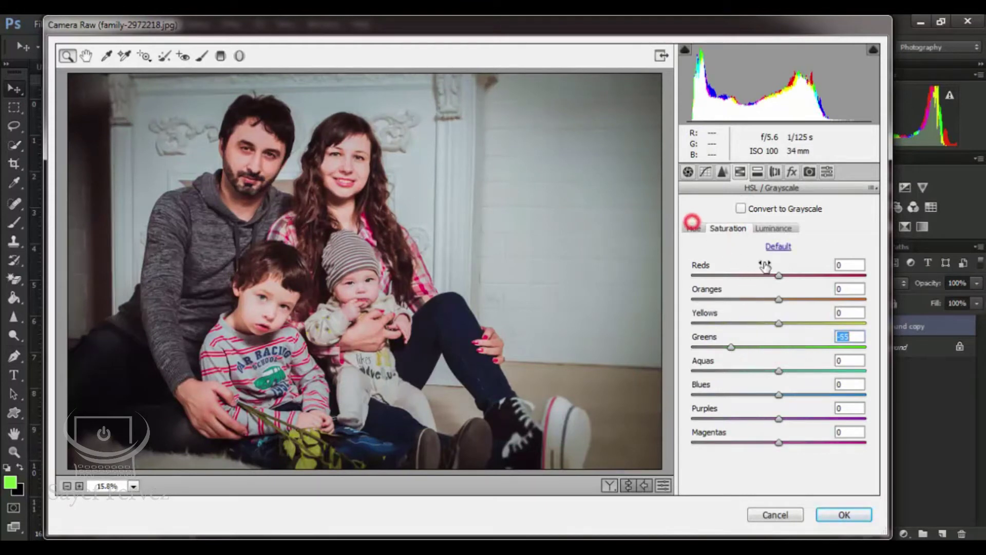
pyautogui.moveTo(779, 370); pyautogui.dragTo(756, 371)
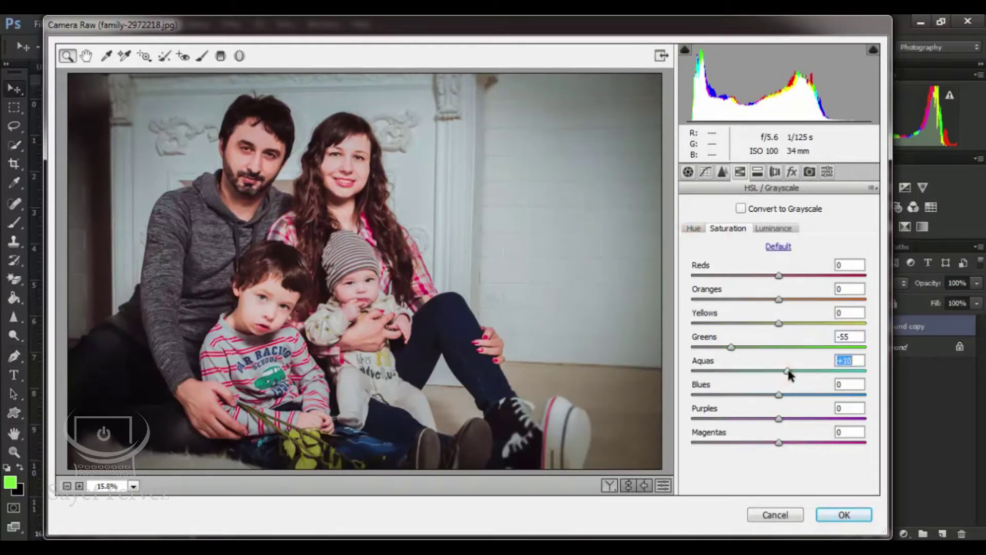
# Step: Refine the photo's basic tones by setting Blacks to +37, Whites to -29 and Clarity to about +9
pyautogui.click(688, 172)
pyautogui.scroll(-1, 803, 279)
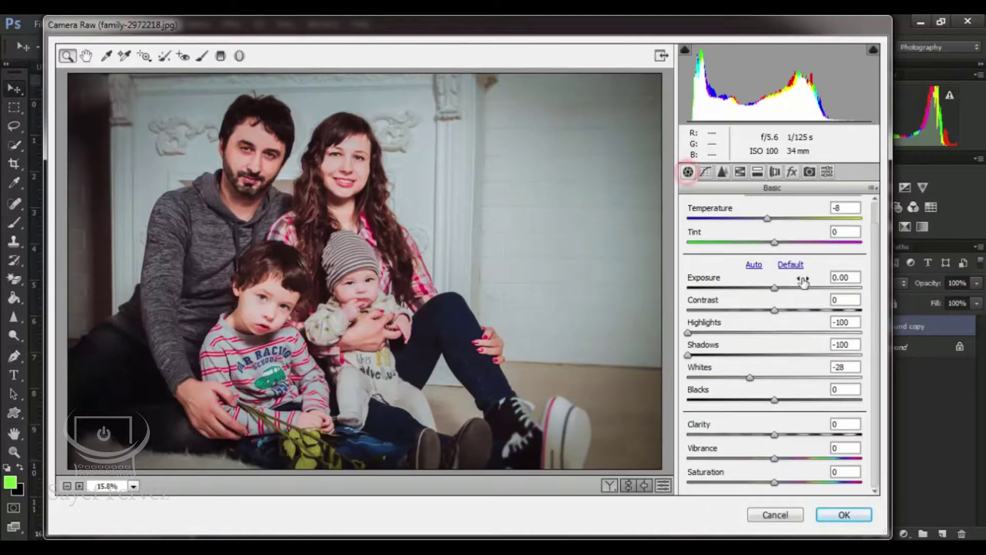
pyautogui.moveTo(775, 400); pyautogui.dragTo(806, 401)
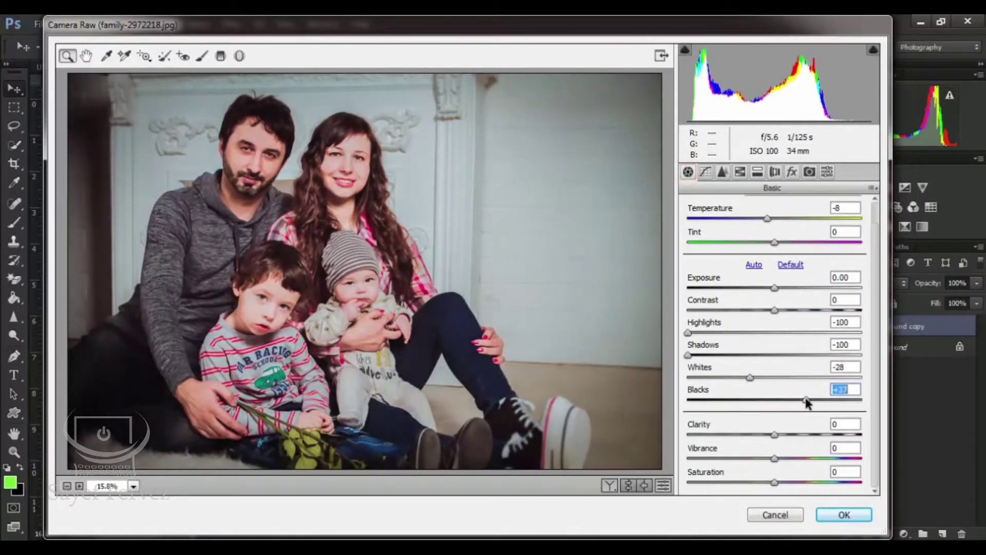
pyautogui.moveTo(750, 379); pyautogui.dragTo(749, 377)
pyautogui.click(775, 435)
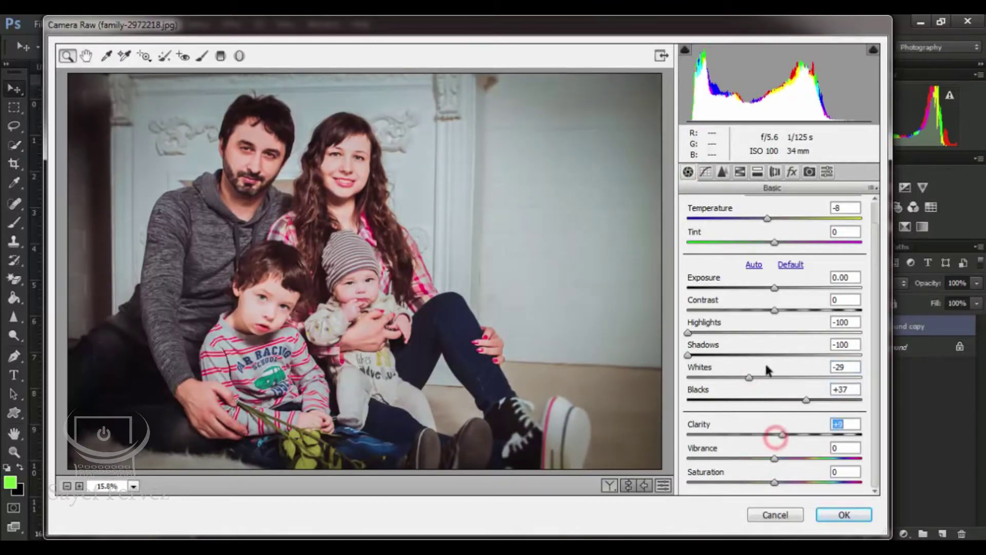
pyautogui.click(723, 171)
pyautogui.click(725, 229)
pyautogui.click(724, 350)
pyautogui.click(691, 171)
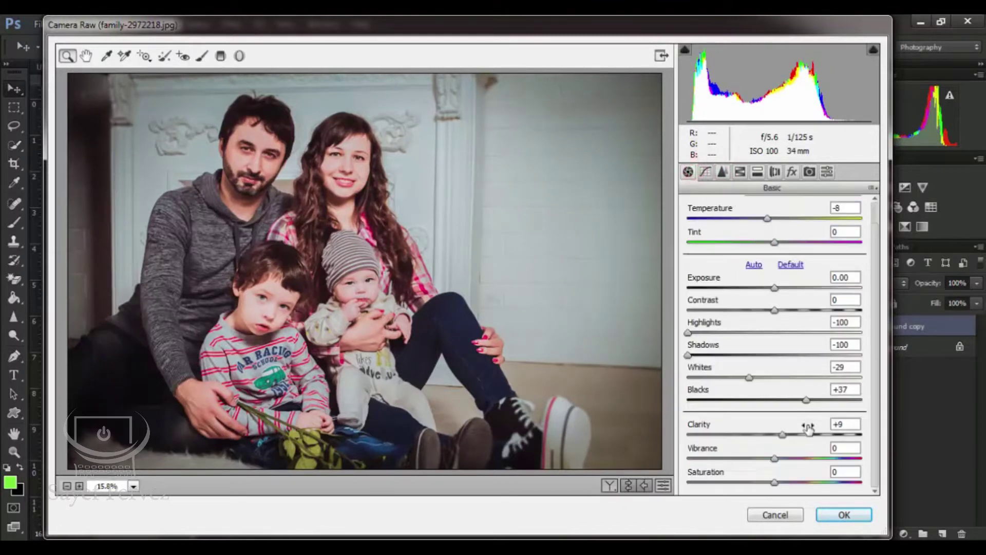
# Step: Mute the photo's colors with a Vibrance of about -39 and apply the Camera Raw adjustments
pyautogui.click(808, 458)
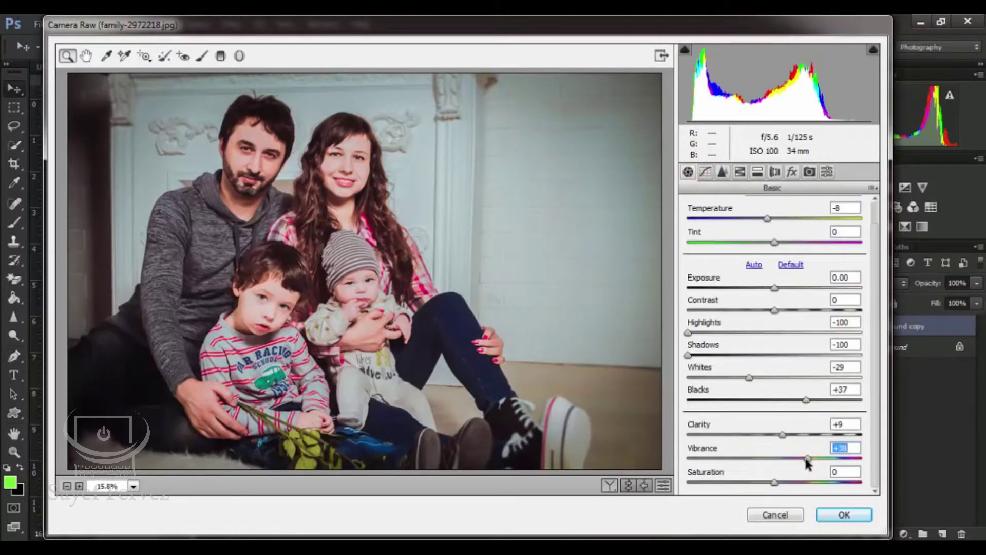
pyautogui.moveTo(805, 460); pyautogui.dragTo(742, 457)
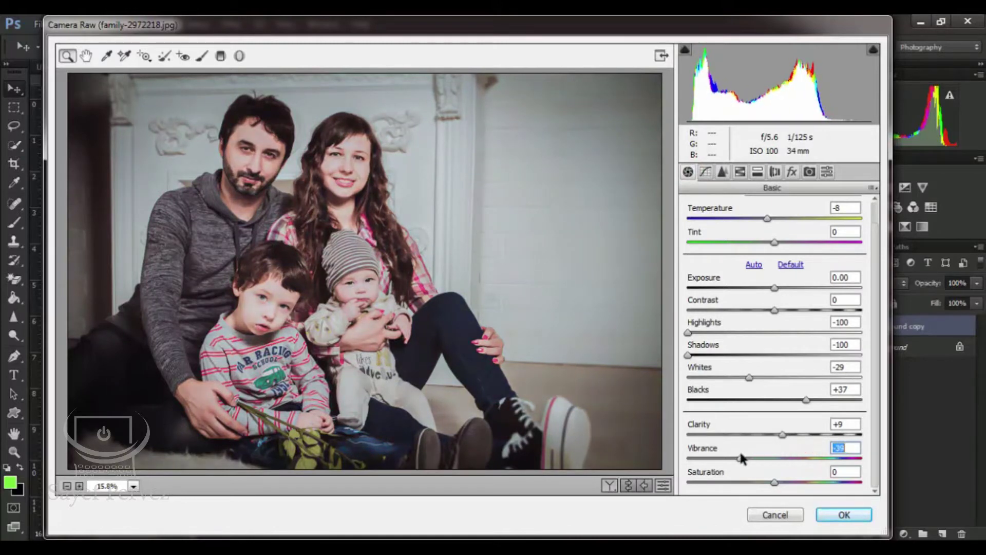
pyautogui.click(843, 514)
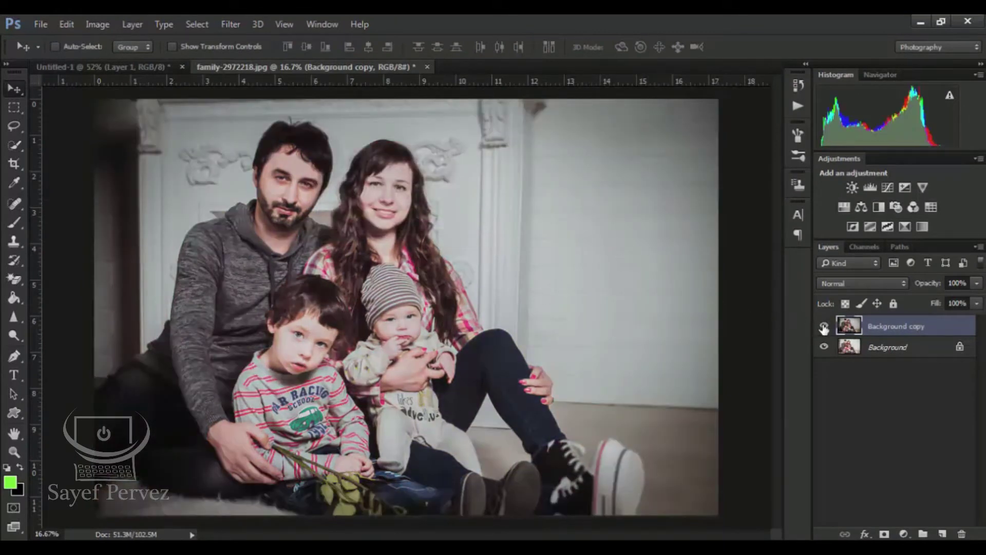
# Step: Compare the color-graded photo with the original by repeatedly hiding and showing the Background copy layer
pyautogui.click(824, 327)
pyautogui.click(823, 327)
pyautogui.click(823, 326)
pyautogui.click(823, 327)
pyautogui.click(823, 327)
pyautogui.click(824, 327)
pyautogui.click(824, 327)
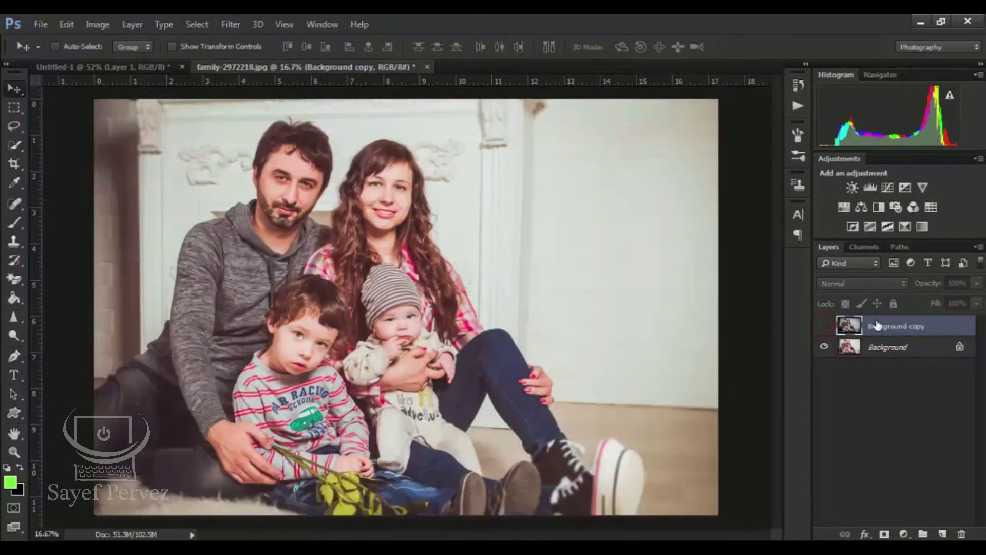
pyautogui.click(825, 327)
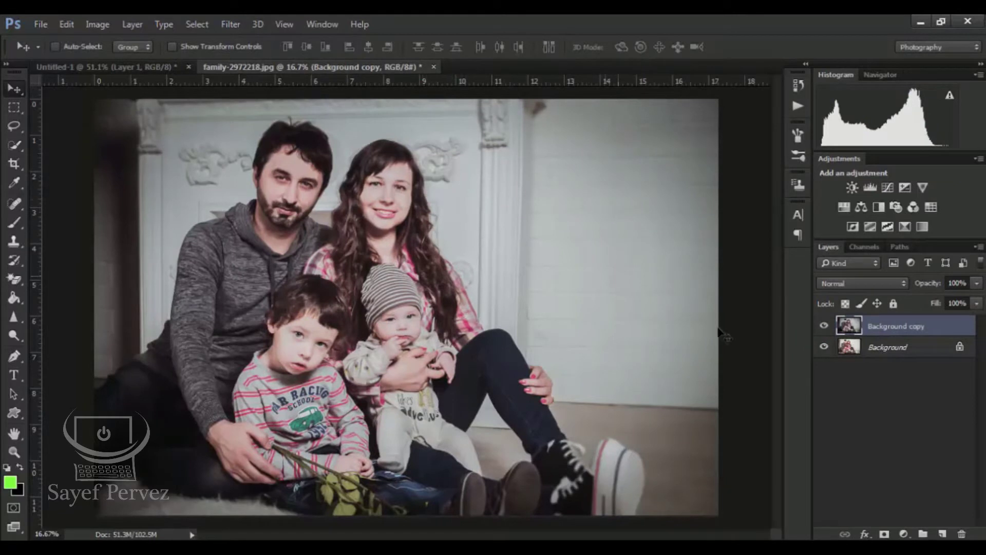
# Step: Copy the color-graded family photo layer into the Untitled-1 document above the wooden background
pyautogui.moveTo(235, 172); pyautogui.dragTo(408, 236)
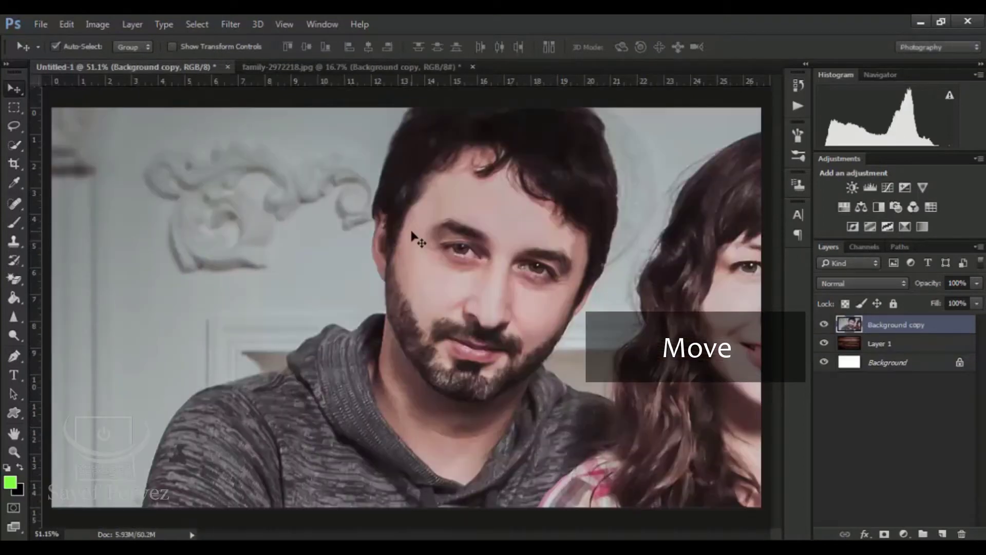
pyautogui.hotkey('ctrl', '-')
pyautogui.hotkey('ctrl', '-')
pyautogui.hotkey('ctrl', '-')
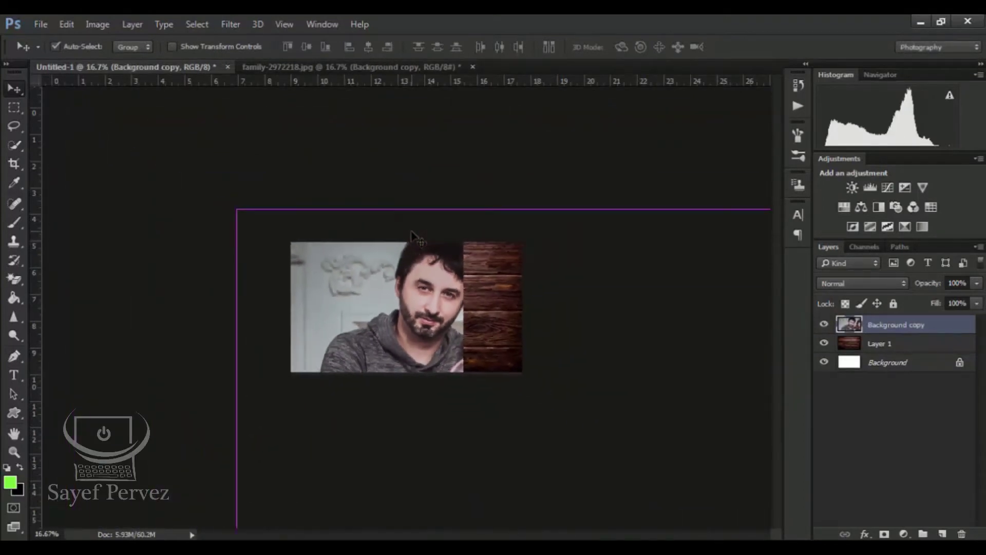
# Step: Scale the family photo proportionally to about 14% with Free Transform, placing it right of center on the wood
pyautogui.click(64, 23)
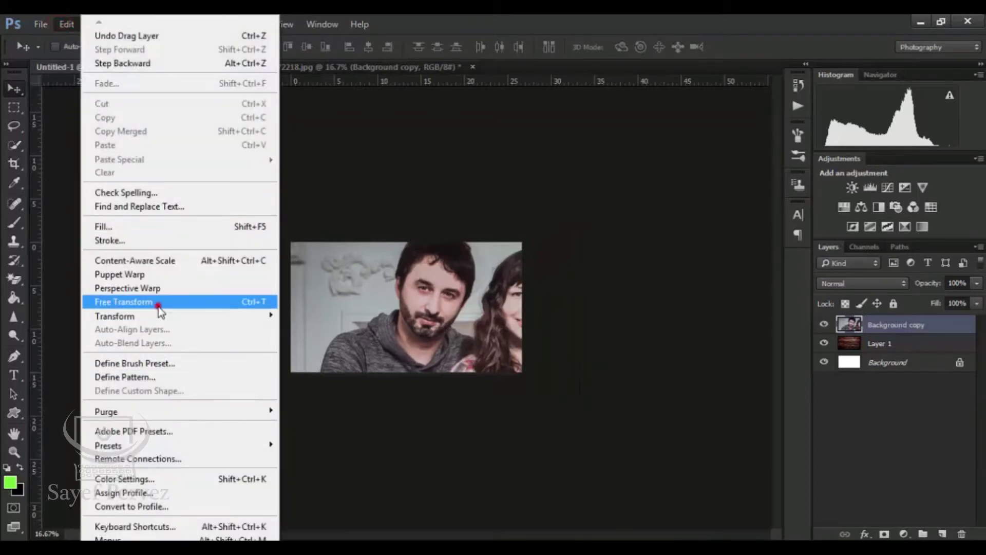
pyautogui.click(158, 304)
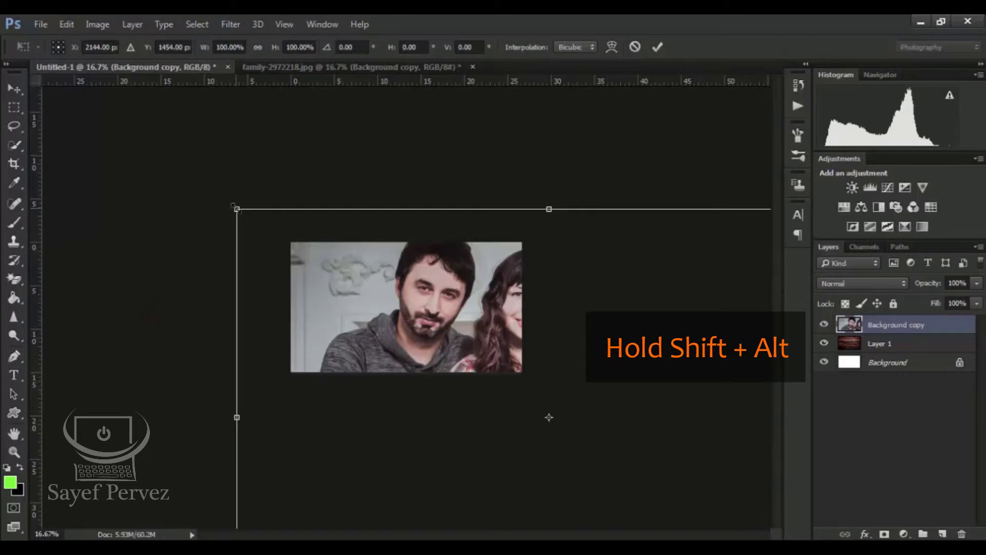
pyautogui.moveTo(236, 209); pyautogui.dragTo(487, 278)
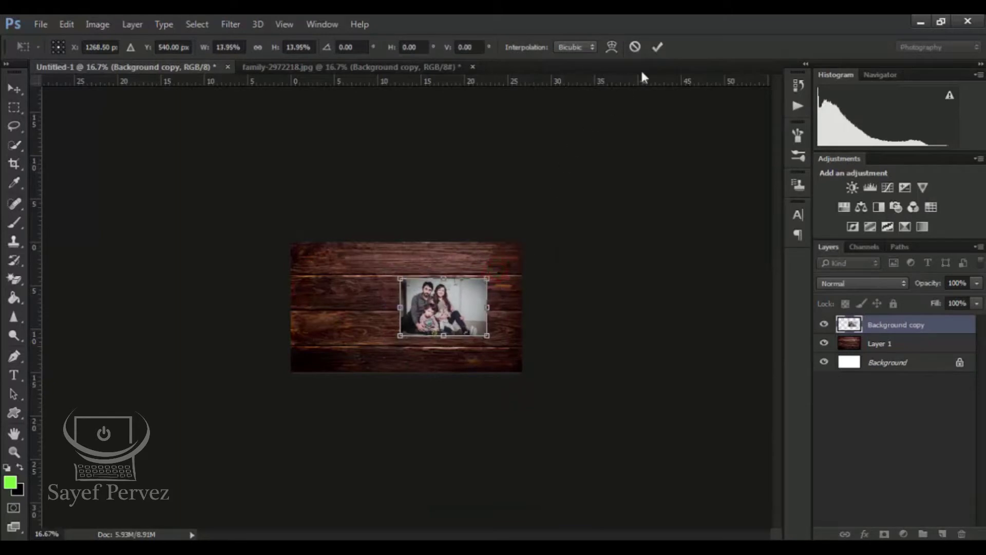
pyautogui.click(657, 48)
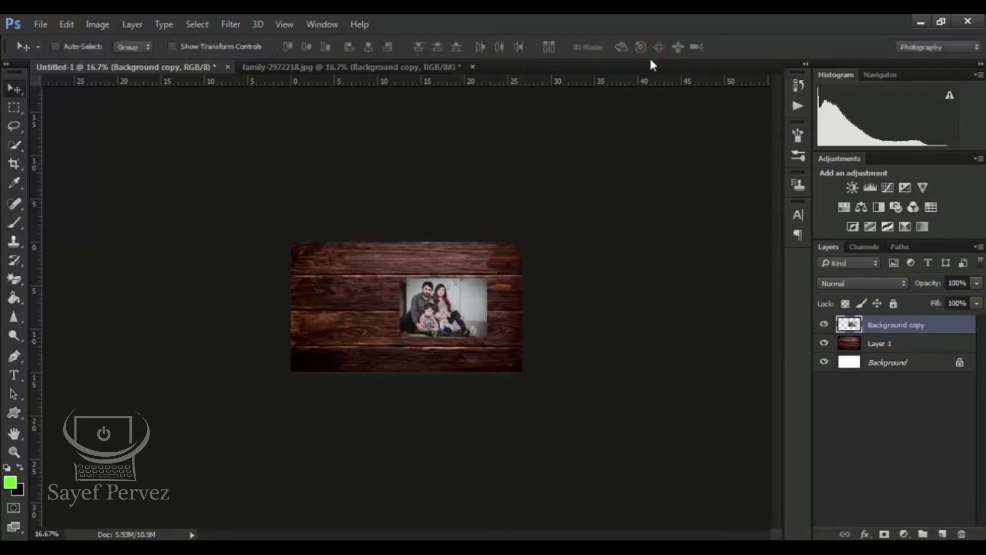
pyautogui.hotkey('ctrl', '0')
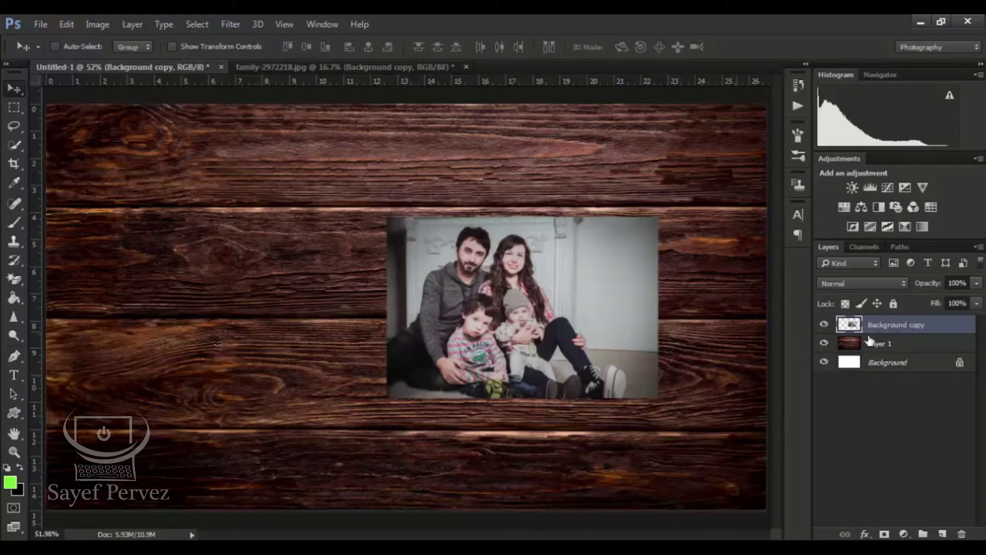
# Step: Add a thin Stroke layer style to the family photo as a border, with its position set to Inside
pyautogui.rightClick(904, 326)
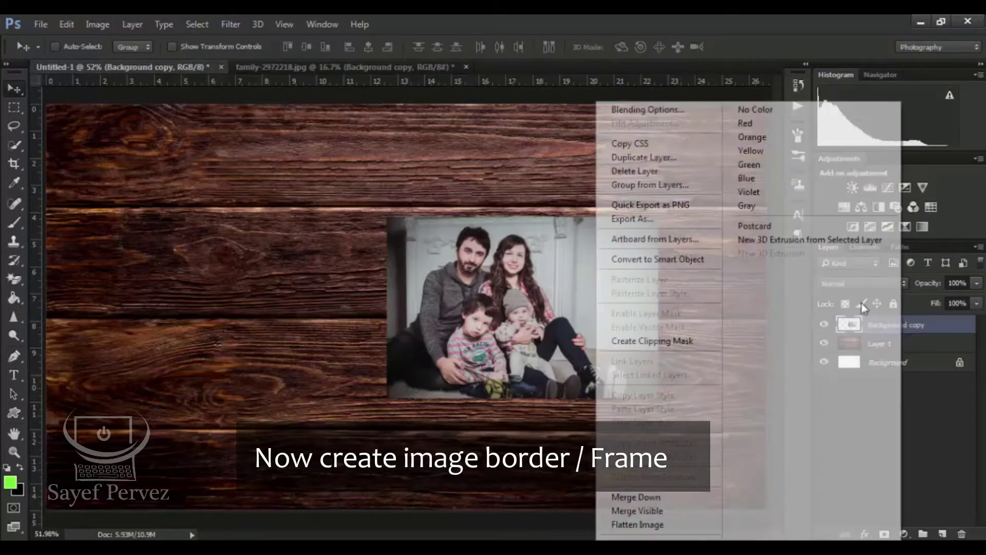
pyautogui.click(687, 115)
pyautogui.moveTo(529, 48); pyautogui.dragTo(849, 68)
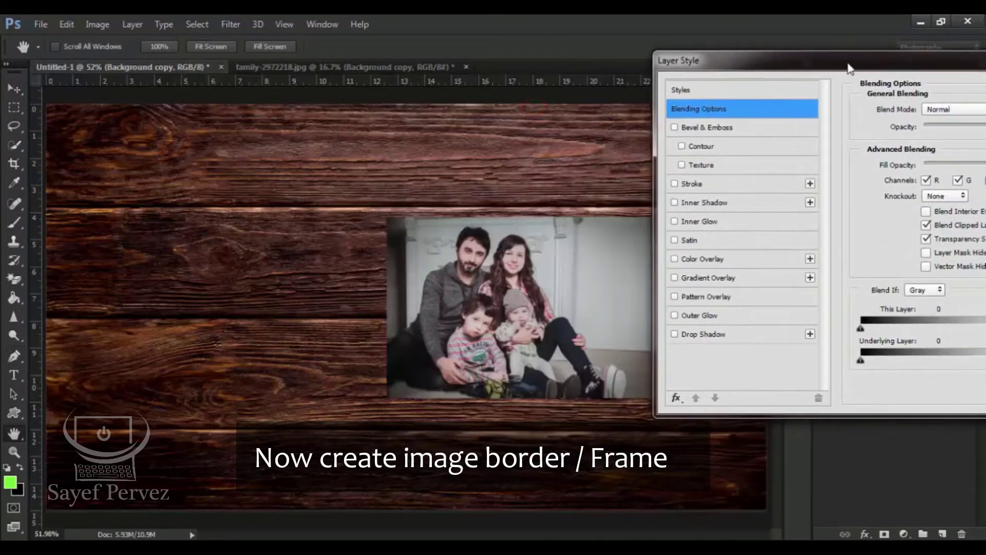
pyautogui.click(691, 184)
pyautogui.click(925, 127)
pyautogui.click(927, 123)
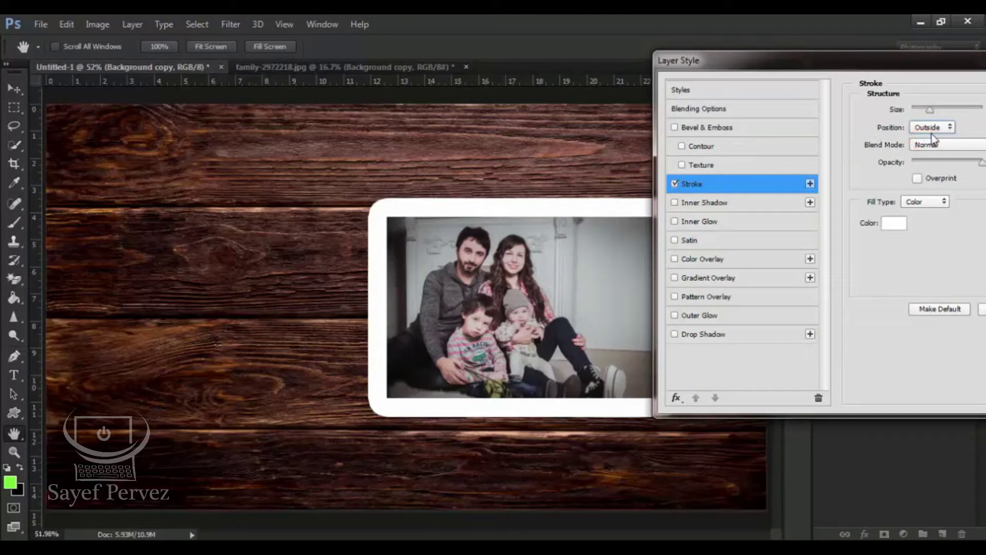
pyautogui.moveTo(930, 110); pyautogui.dragTo(919, 110)
pyautogui.click(933, 128)
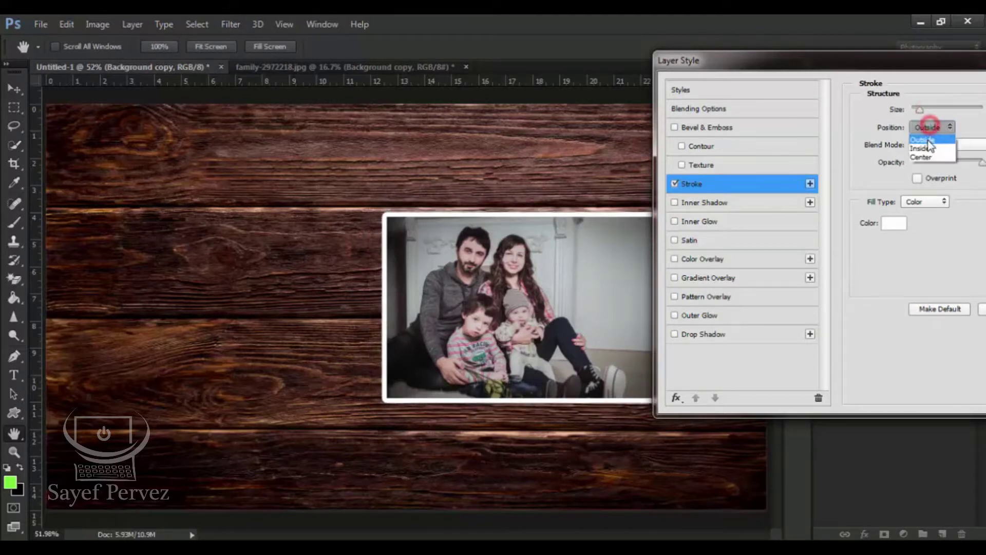
pyautogui.click(930, 146)
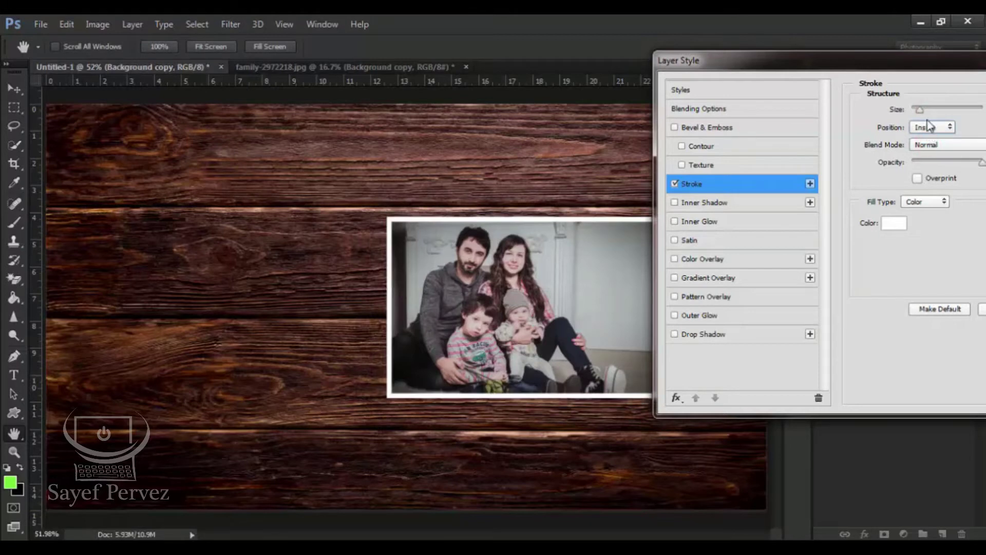
# Step: Set the border stroke's size to 15 px with white (ffffff) as its color and apply the layer style
pyautogui.moveTo(899, 61); pyautogui.dragTo(865, 105)
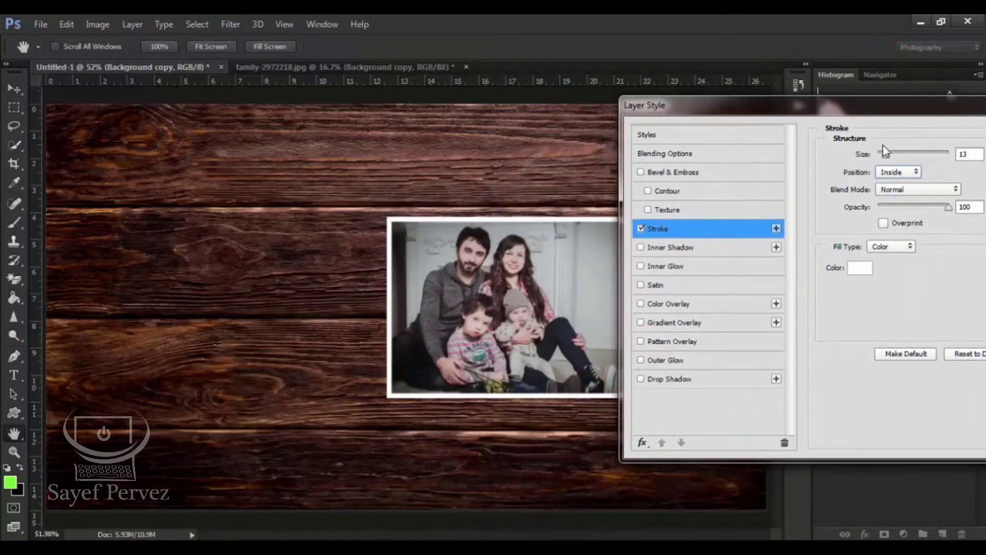
pyautogui.moveTo(888, 161)
pyautogui.mouseDown()
pyautogui.moveTo(889, 152)
pyautogui.moveTo(888, 160)
pyautogui.mouseUp()
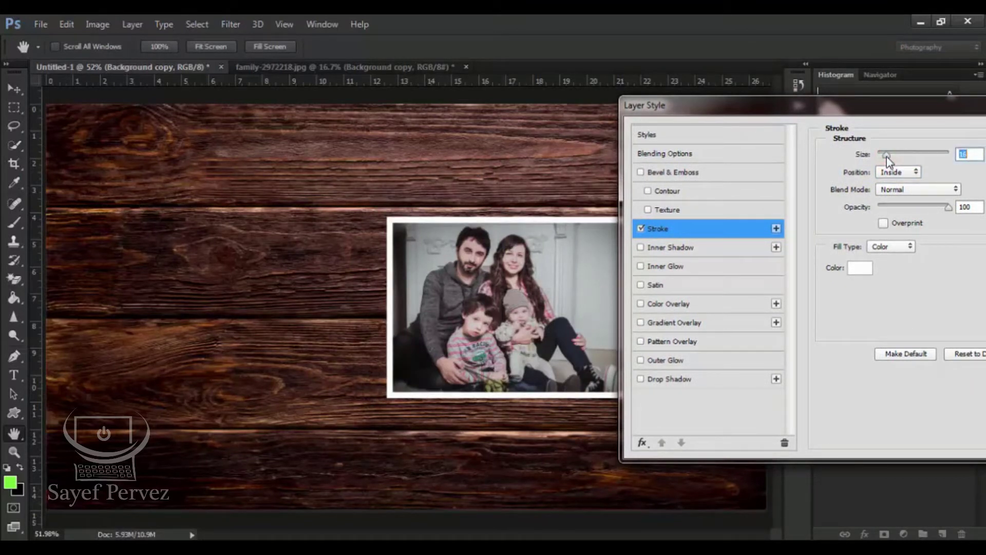
pyautogui.click(972, 156)
pyautogui.write('10')
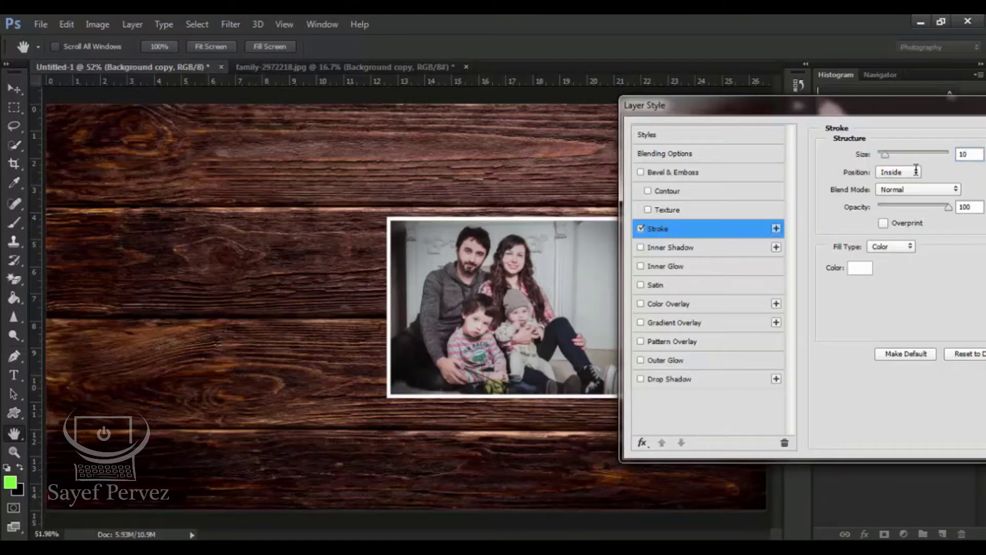
pyautogui.press('BackSpace')
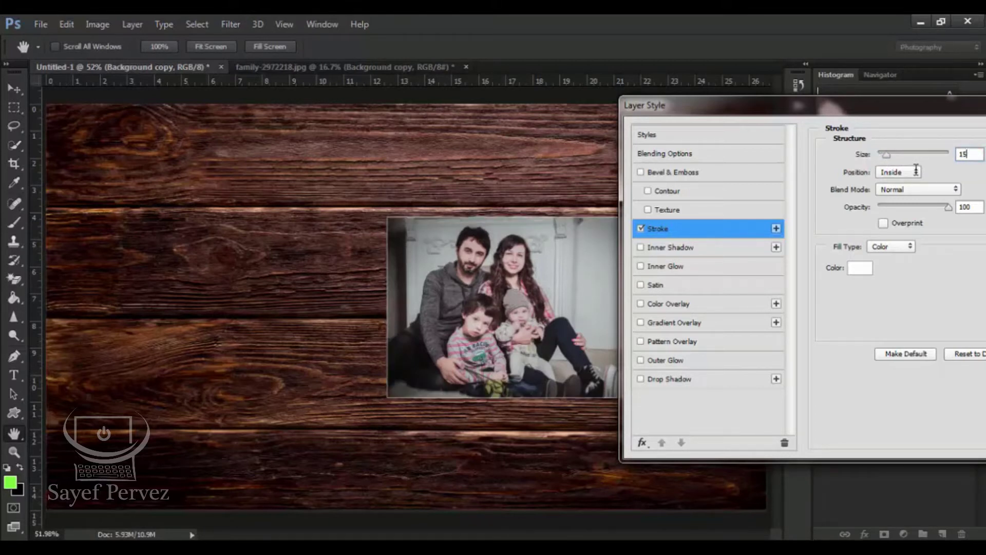
pyautogui.write('5')
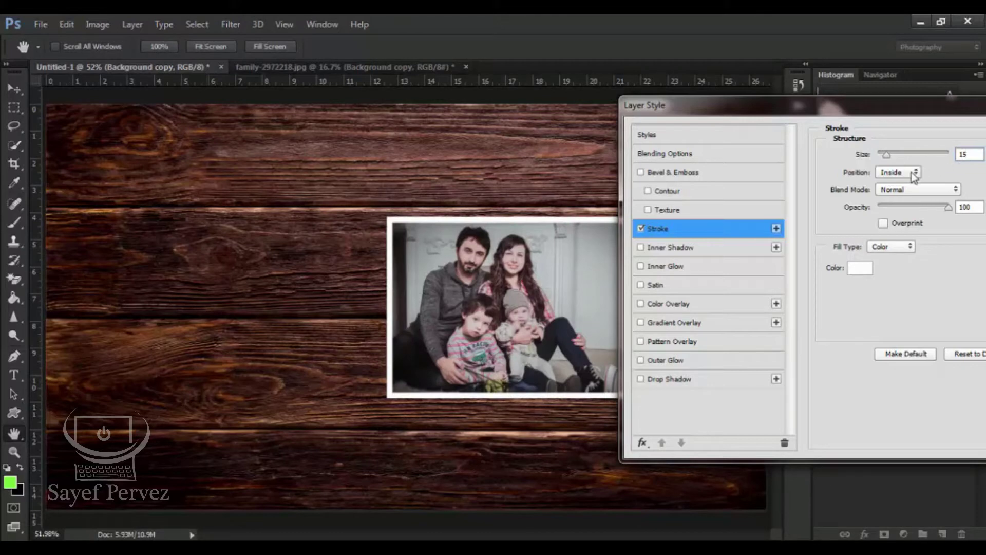
pyautogui.click(861, 268)
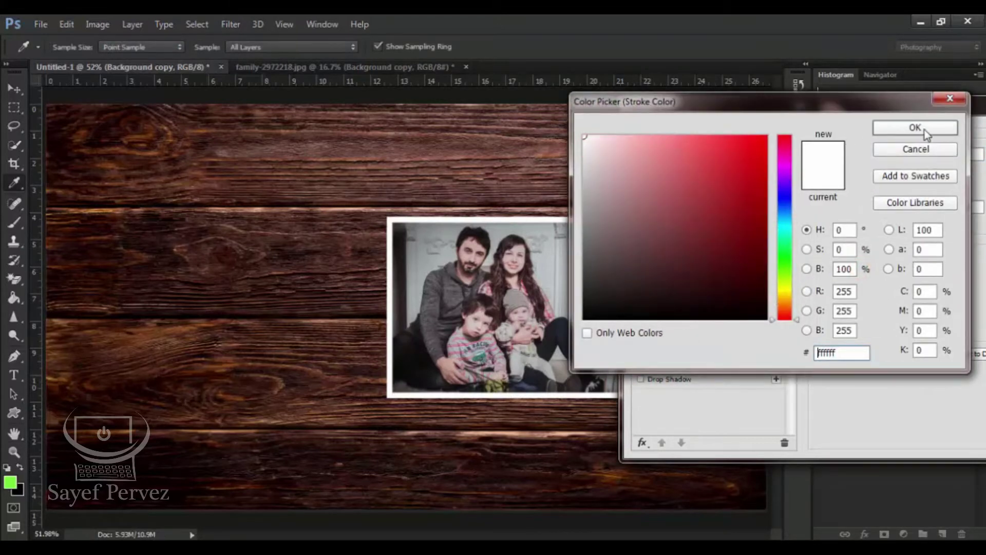
pyautogui.click(926, 135)
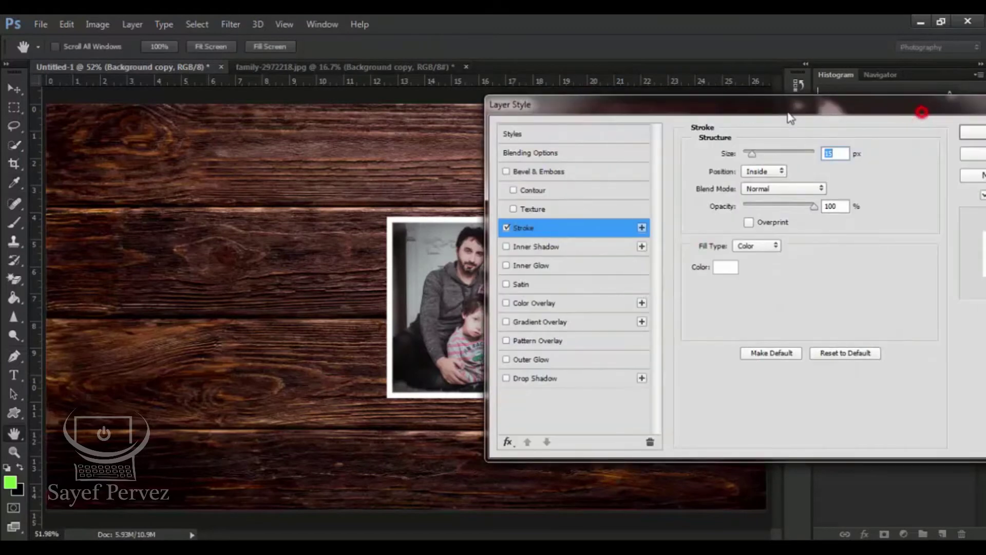
pyautogui.click(971, 132)
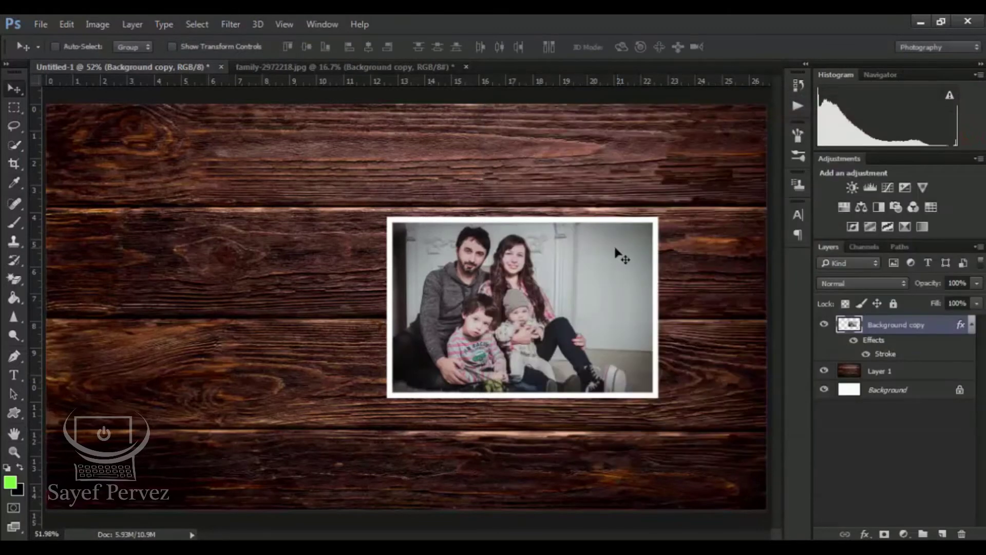
# Step: Move the framed photo closer to the middle of the wooden background and duplicate its layer twice
pyautogui.moveTo(617, 269); pyautogui.dragTo(595, 271)
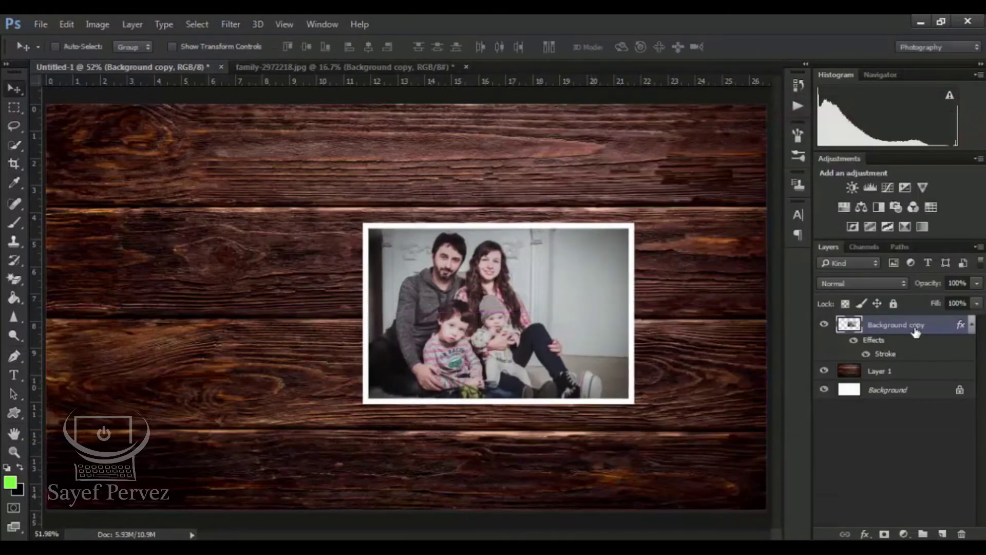
pyautogui.moveTo(600, 316); pyautogui.dragTo(560, 307)
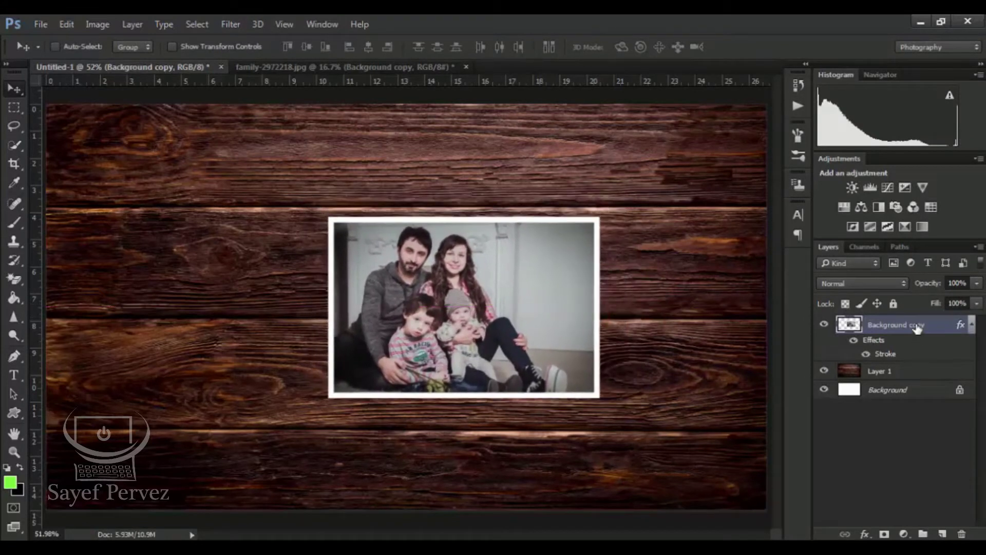
pyautogui.hotkey('ctrl', 'j')
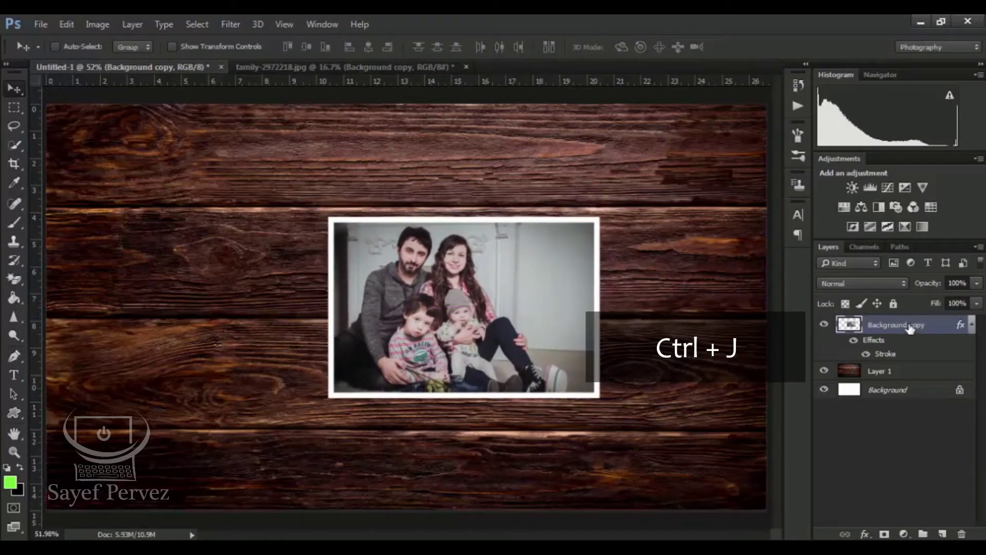
pyautogui.rightClick(910, 328)
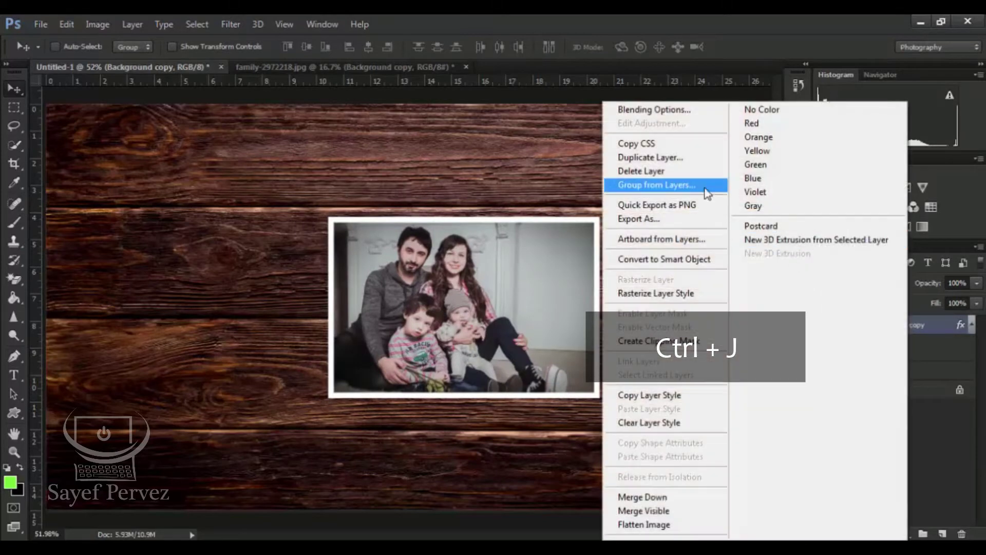
pyautogui.click(672, 161)
pyautogui.click(635, 174)
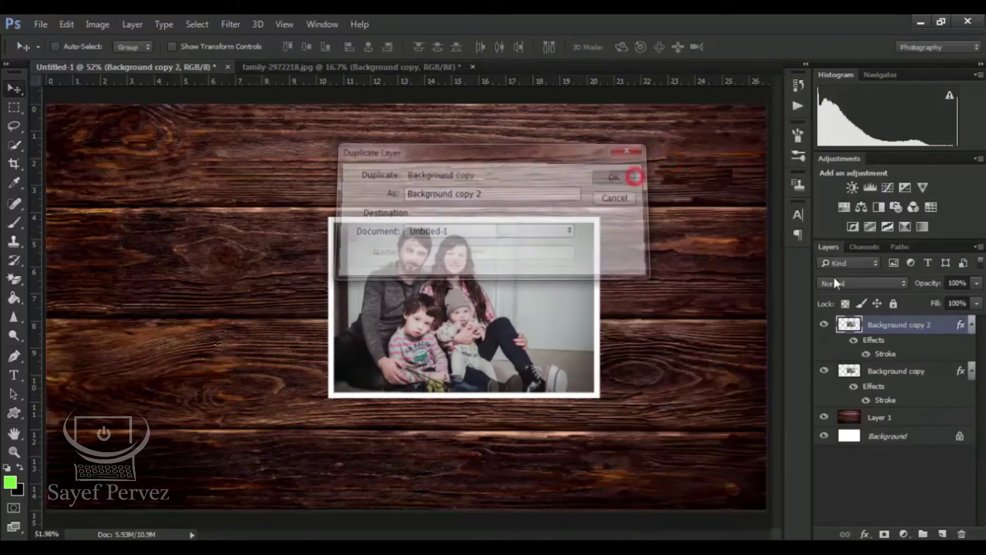
pyautogui.rightClick(898, 334)
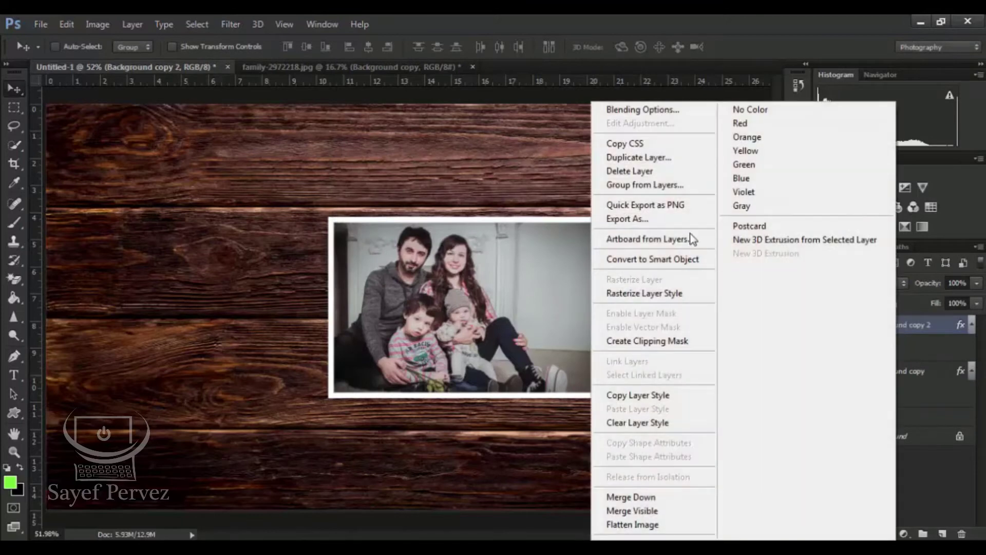
pyautogui.click(663, 162)
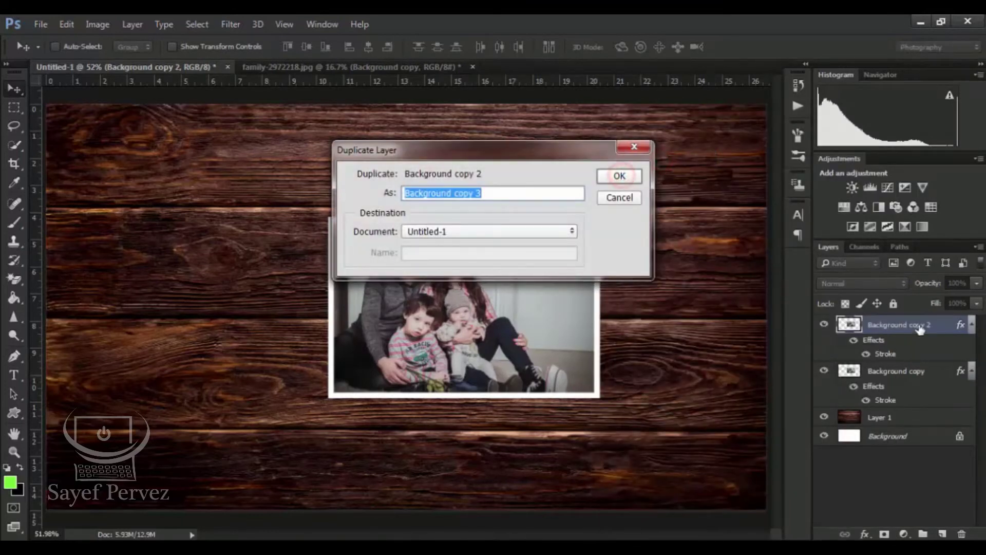
pyautogui.click(637, 177)
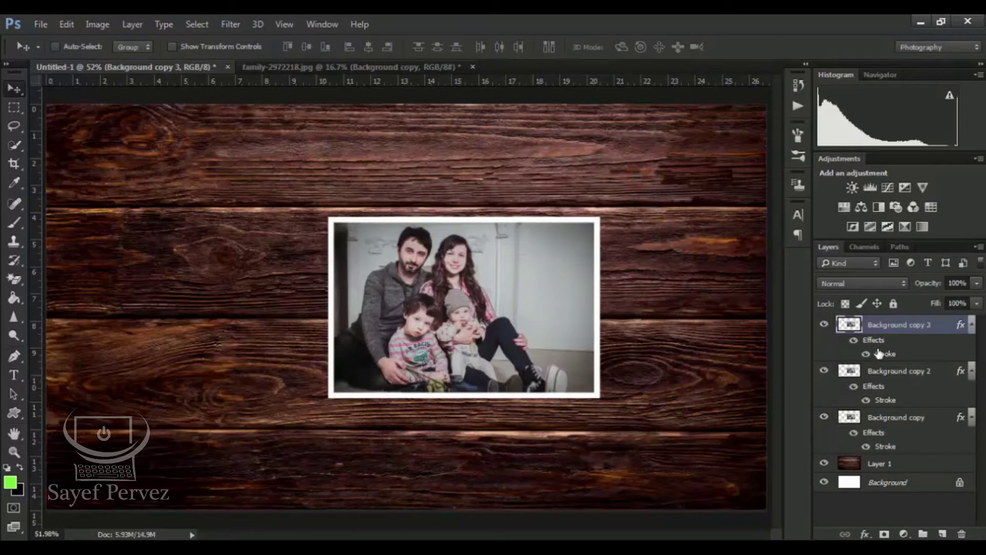
# Step: Rotate the middle photo copy about 6° clockwise with Free Transform so its corners show behind the top photo
pyautogui.click(892, 374)
pyautogui.click(64, 24)
pyautogui.click(141, 300)
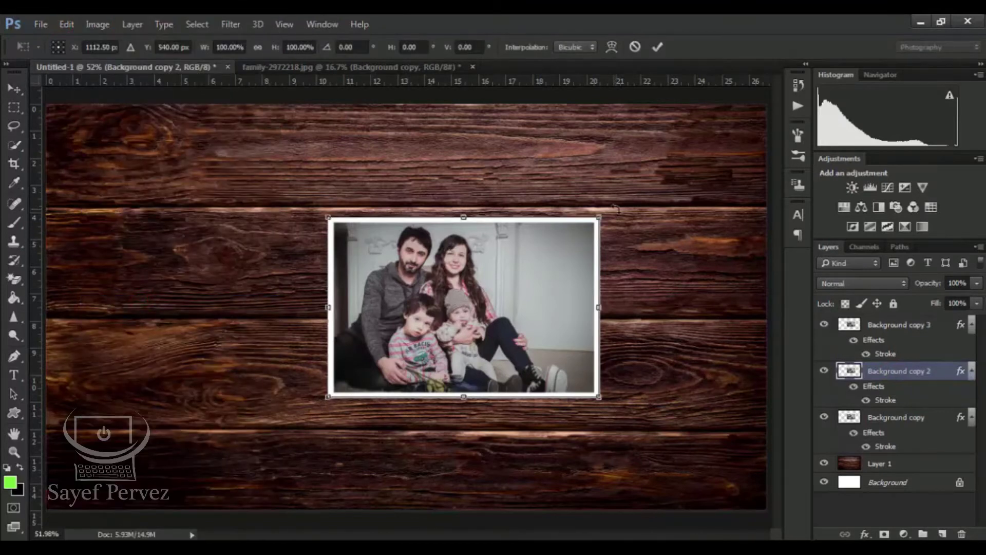
pyautogui.moveTo(617, 206); pyautogui.dragTo(634, 220)
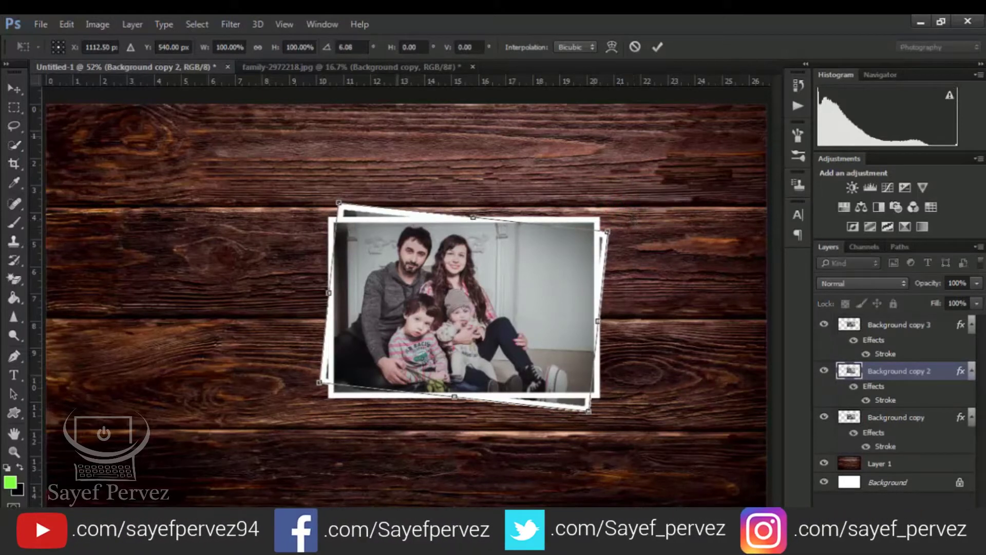
pyautogui.click(658, 47)
# Step: Rotate the lowest photo copy slightly counterclockwise with Free Transform so it fans out opposite the middle copy
pyautogui.click(905, 420)
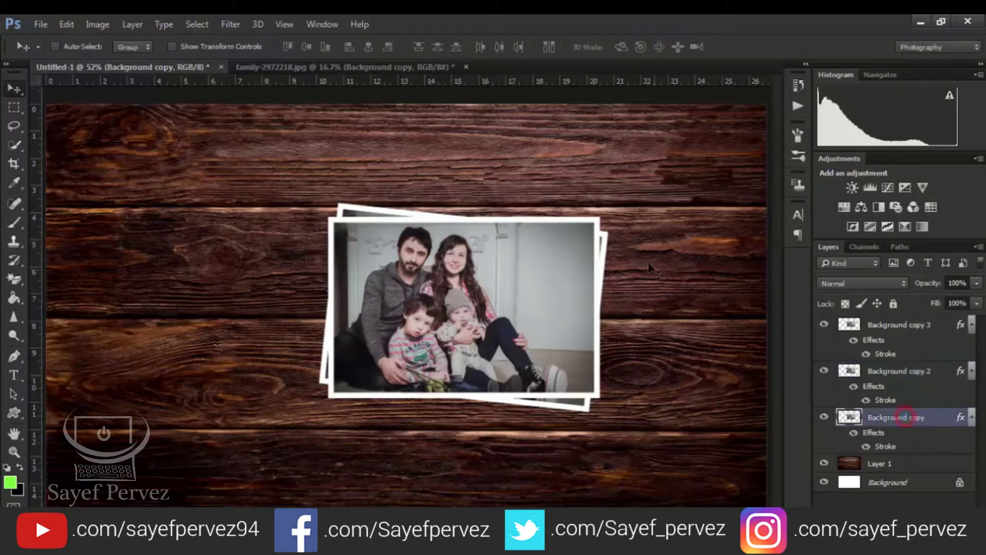
pyautogui.click(66, 24)
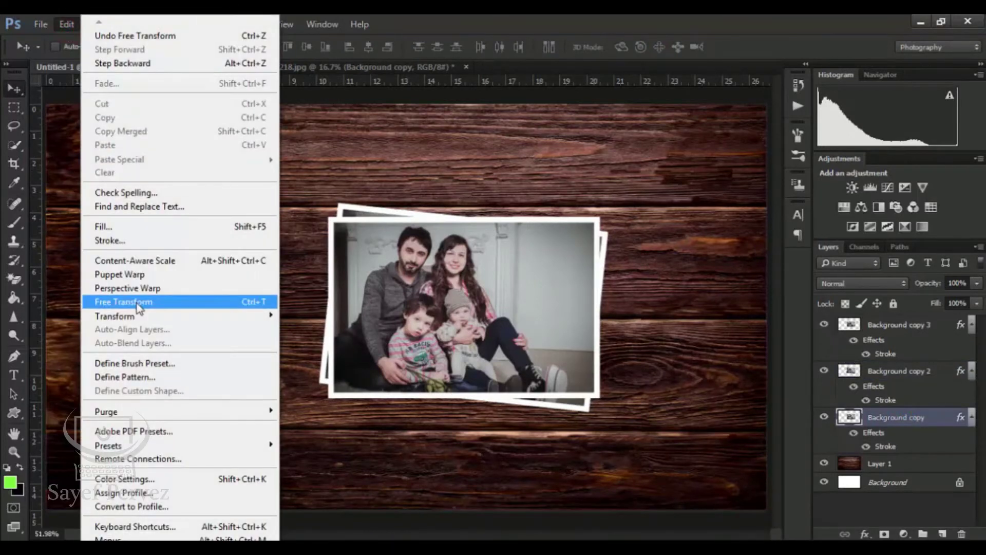
pyautogui.click(123, 302)
pyautogui.moveTo(620, 207); pyautogui.dragTo(609, 183)
pyautogui.click(657, 47)
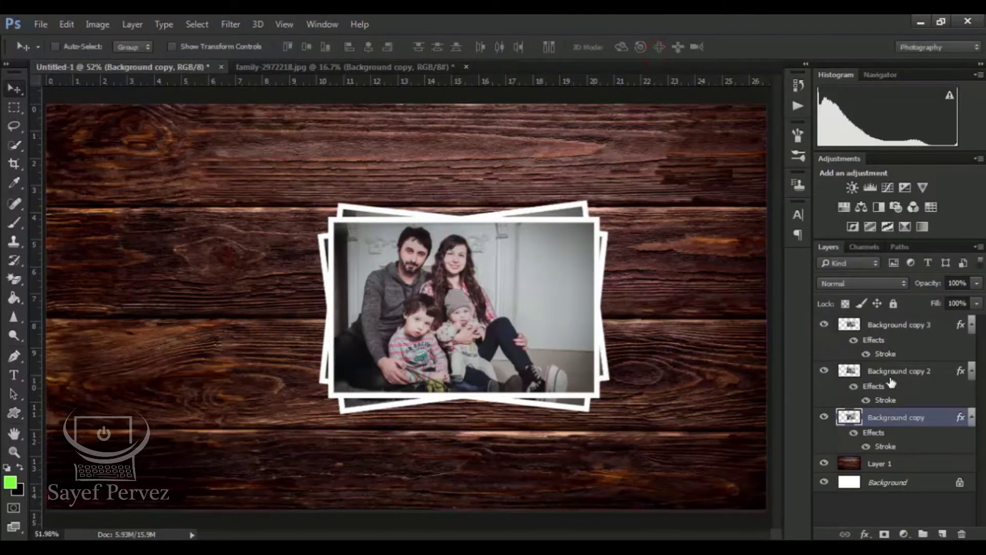
# Step: Select all three framed photo layers and move the stack to the right on the wooden background
pyautogui.click(909, 326)
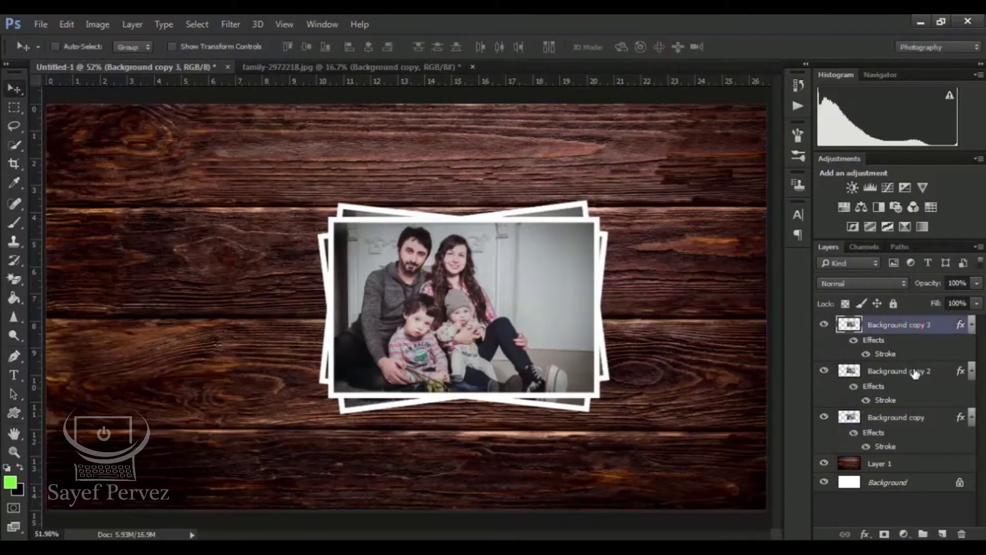
pyautogui.keyDown('shift'); pyautogui.click(920, 419); pyautogui.keyUp('shift')
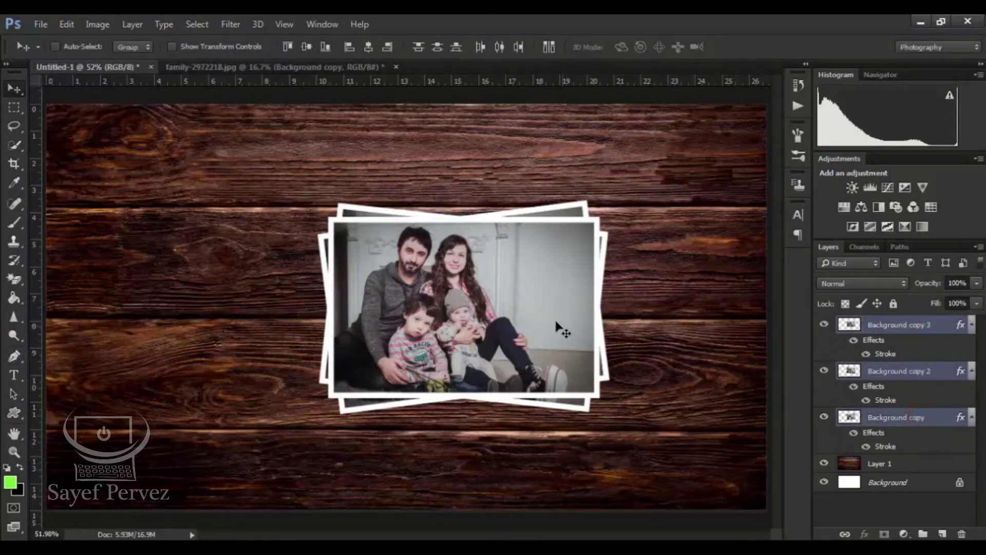
pyautogui.moveTo(541, 314); pyautogui.dragTo(617, 323)
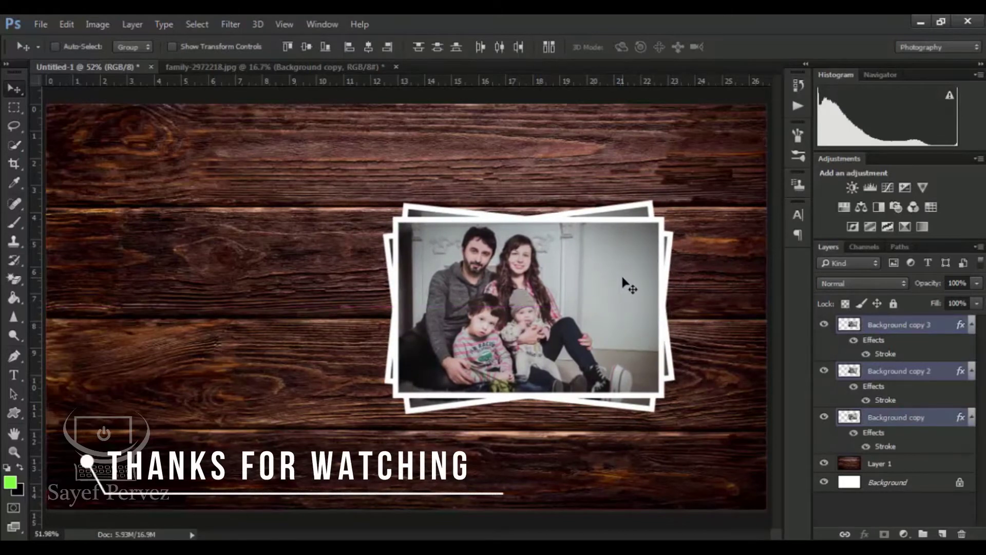
pyautogui.hotkey('ctrl', '-')
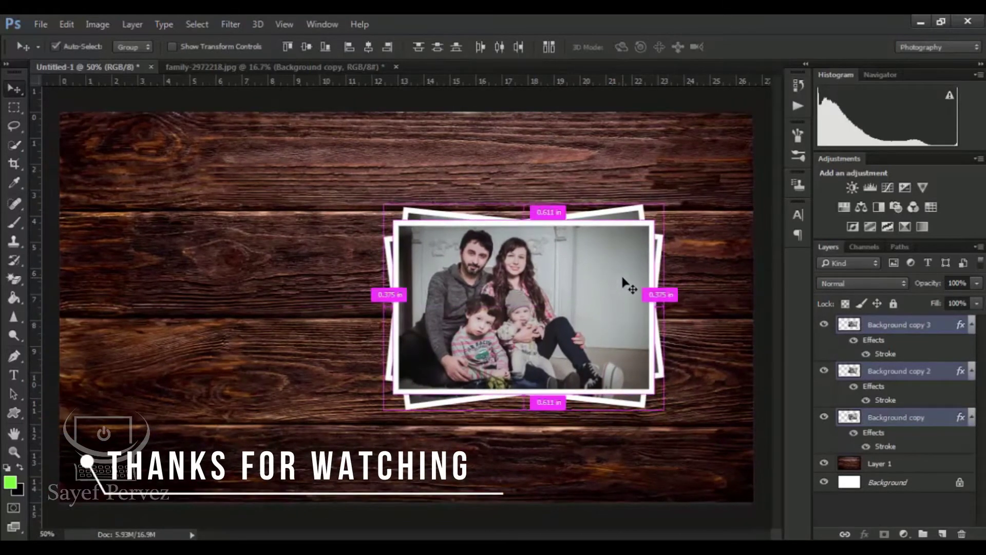
pyautogui.hotkey('ctrl', 'r')
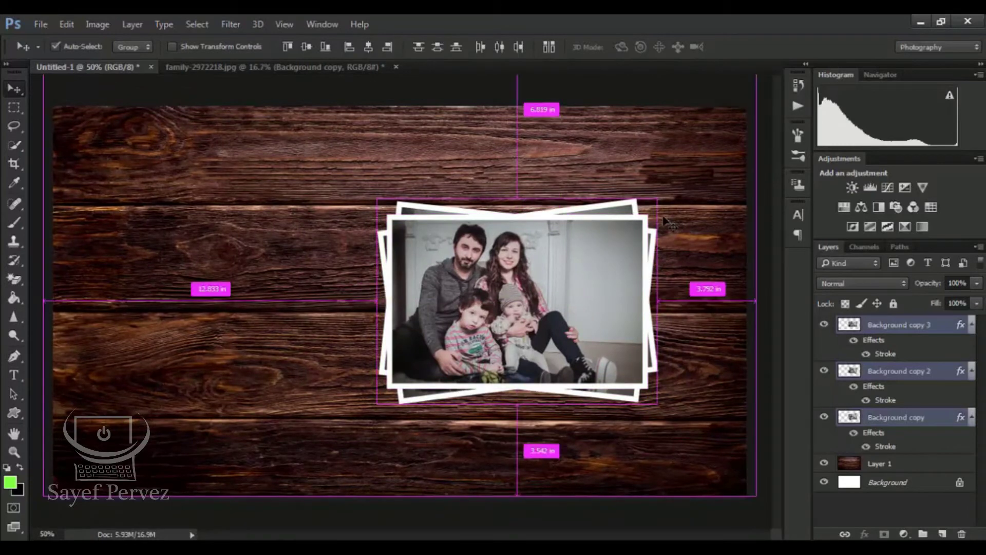
# Step: Scale the three-photo stack down proportionally to about 93% around its center with Free Transform
pyautogui.hotkey('ctrl', 't')
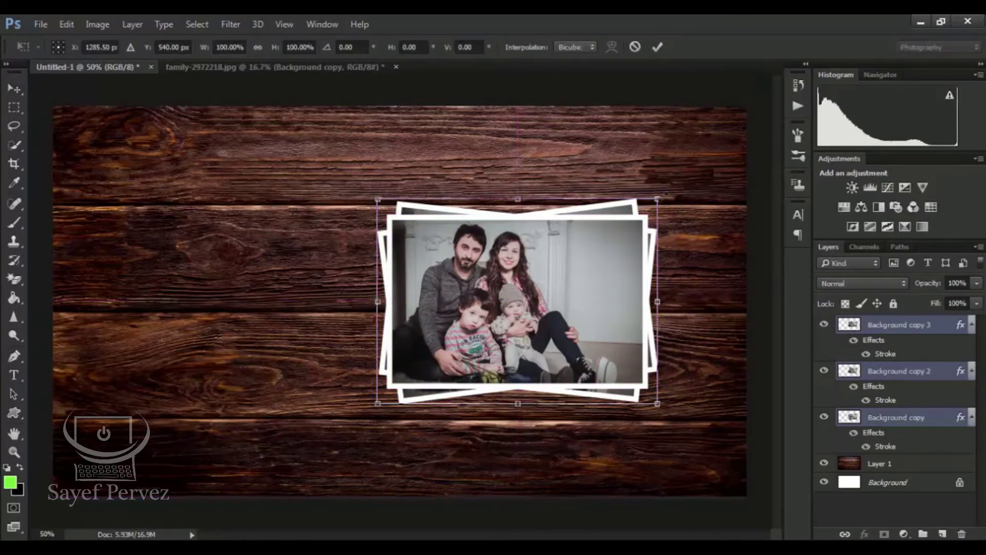
pyautogui.moveTo(661, 193)
pyautogui.mouseDown()
pyautogui.moveTo(689, 172)
pyautogui.moveTo(635, 218)
pyautogui.moveTo(657, 183)
pyautogui.mouseUp()
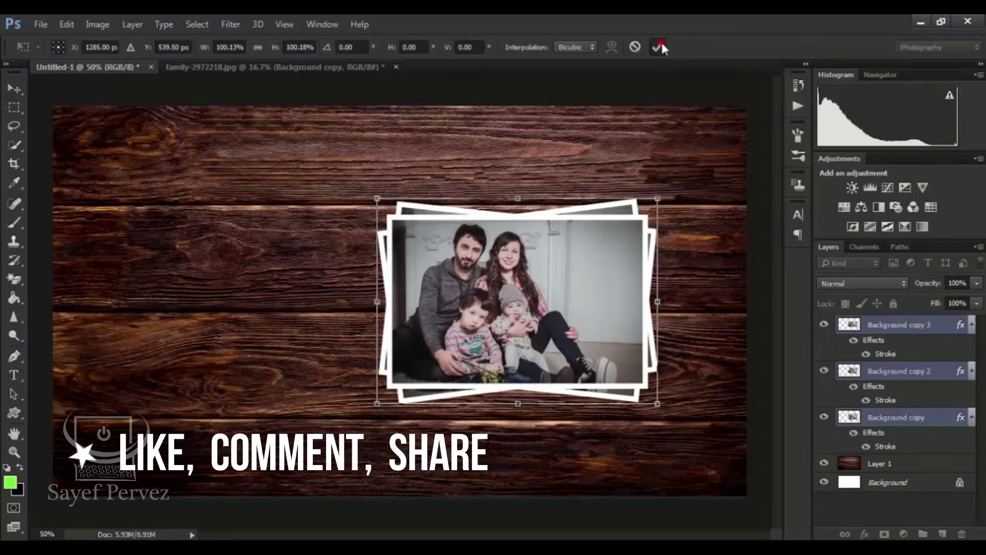
pyautogui.click(657, 47)
pyautogui.moveTo(582, 270)
pyautogui.mouseDown()
pyautogui.moveTo(582, 280)
pyautogui.moveTo(580, 269)
pyautogui.mouseUp()
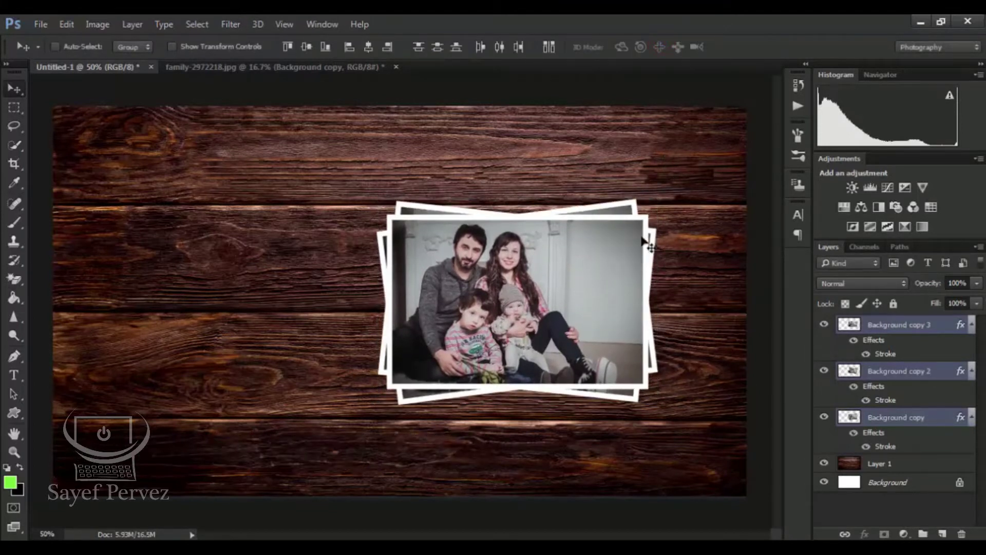
pyautogui.hotkey('ctrl', 't')
pyautogui.moveTo(658, 199); pyautogui.dragTo(648, 208)
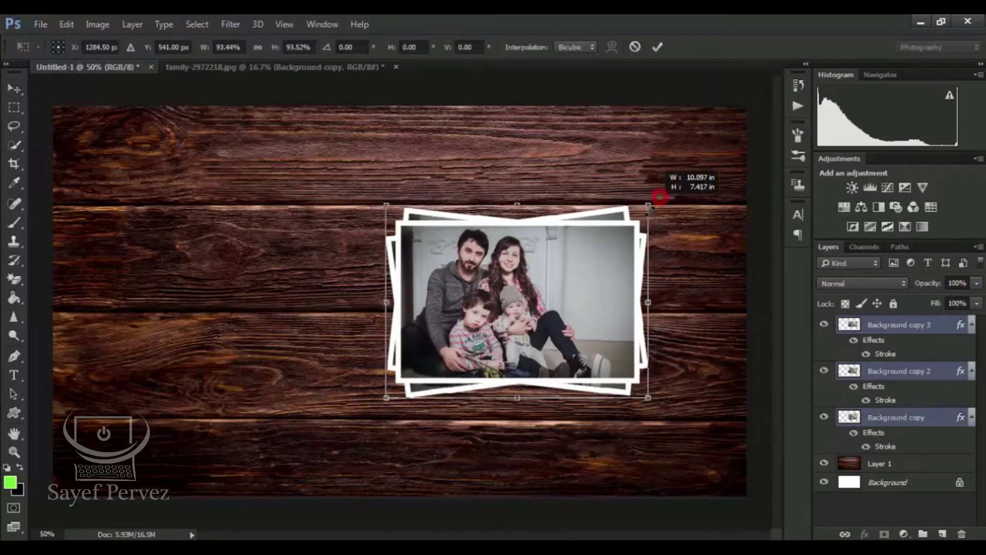
pyautogui.click(658, 47)
pyautogui.moveTo(592, 277); pyautogui.dragTo(596, 276)
# Step: Rotate the lowest photo copy clockwise with Free Transform until it fans out beyond the middle copy
pyautogui.click(904, 417)
pyautogui.hotkey('ctrl', 't')
pyautogui.moveTo(655, 204); pyautogui.dragTo(709, 248)
pyautogui.click(656, 51)
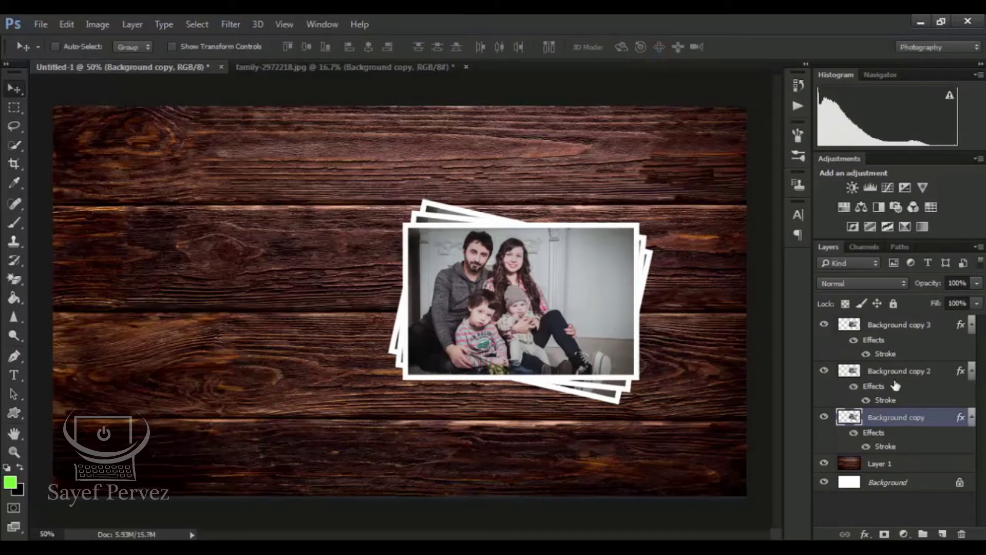
# Step: Select the three photo layers together and shift the fanned stack slightly further right
pyautogui.click(906, 325)
pyautogui.keyDown('shift'); pyautogui.click(914, 416); pyautogui.keyUp('shift')
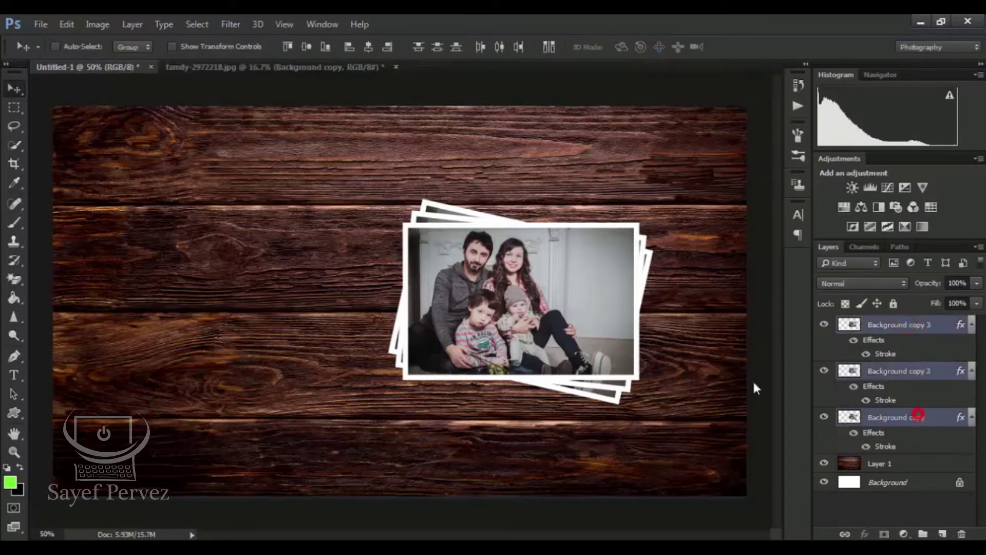
pyautogui.moveTo(565, 308); pyautogui.dragTo(588, 312)
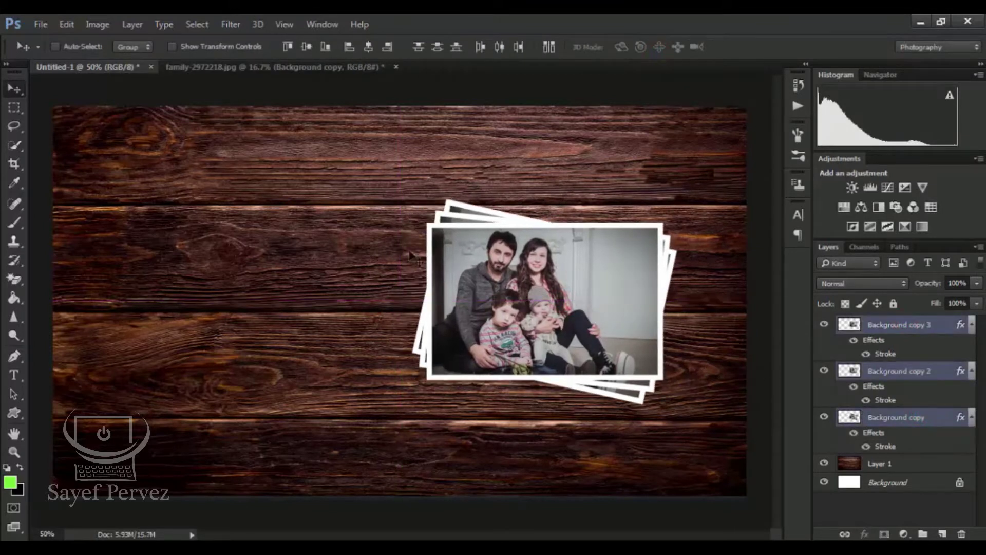
# Step: Place stand-alone-3037165.png as a linked image in the composition
pyautogui.click(41, 24)
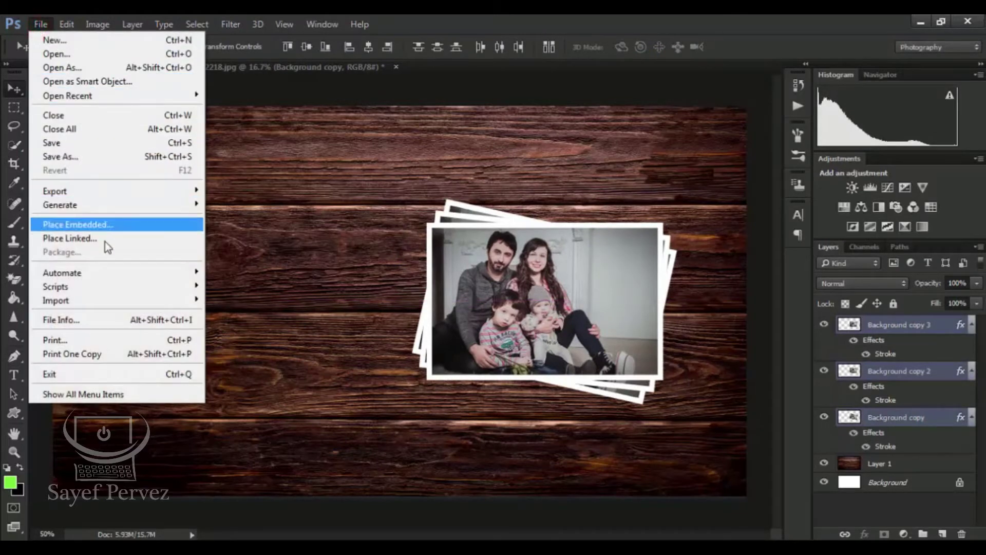
pyautogui.click(89, 239)
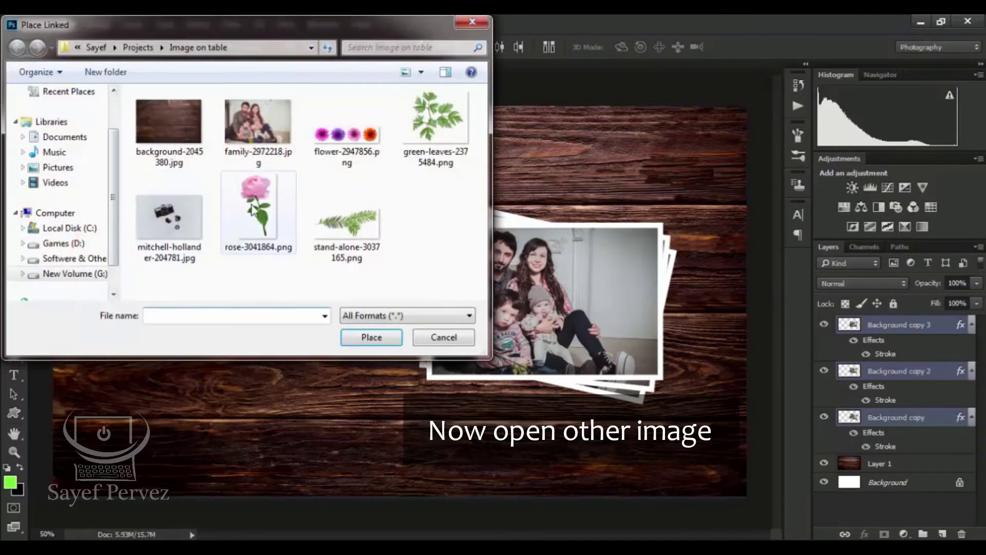
pyautogui.click(373, 221)
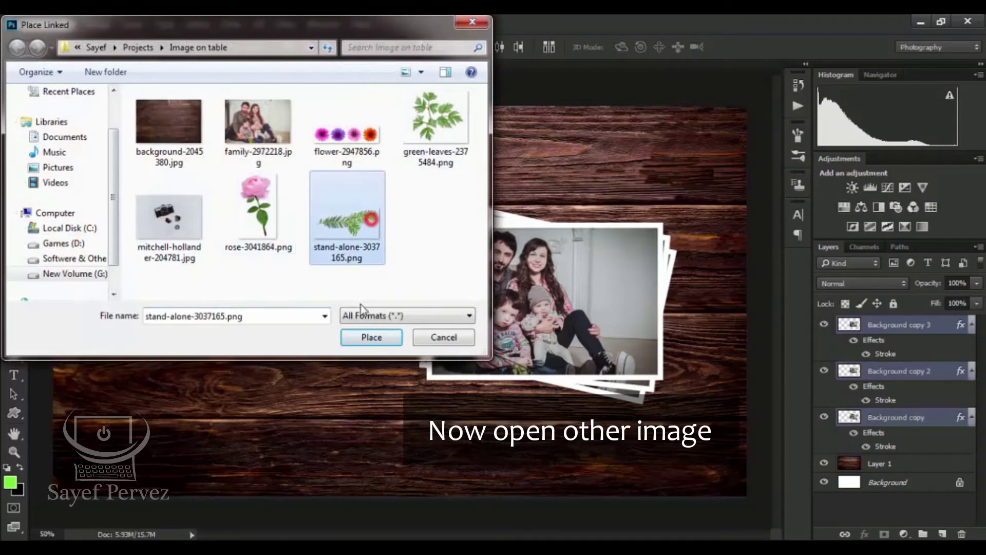
pyautogui.click(371, 337)
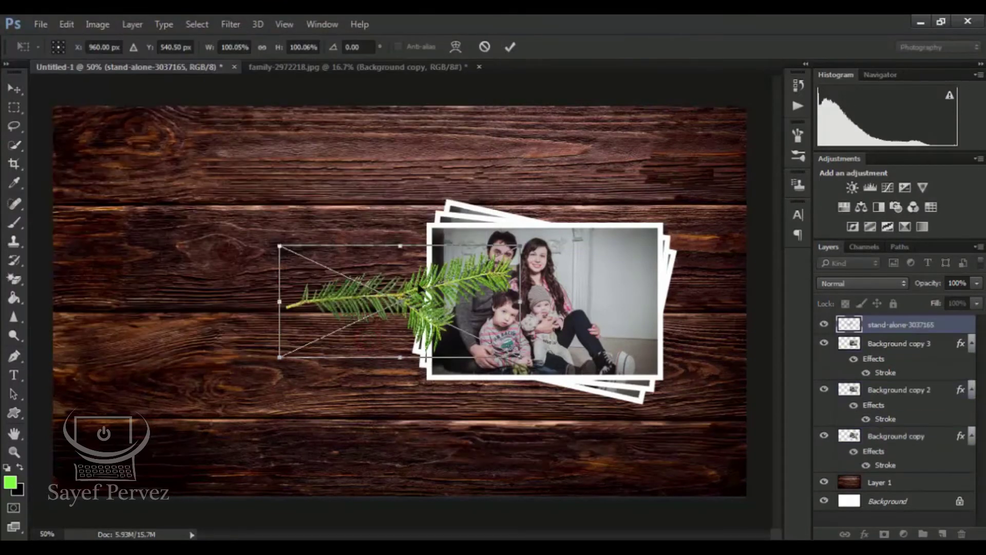
# Step: Move the placed branch left of the photos, rotate it upright to about -78°, enlarge it to about 143% and commit the placement
pyautogui.moveTo(294, 277); pyautogui.dragTo(254, 290)
pyautogui.moveTo(356, 246); pyautogui.dragTo(356, 191)
pyautogui.hotkey('ctrl', 'z')
pyautogui.moveTo(394, 234); pyautogui.dragTo(203, 144)
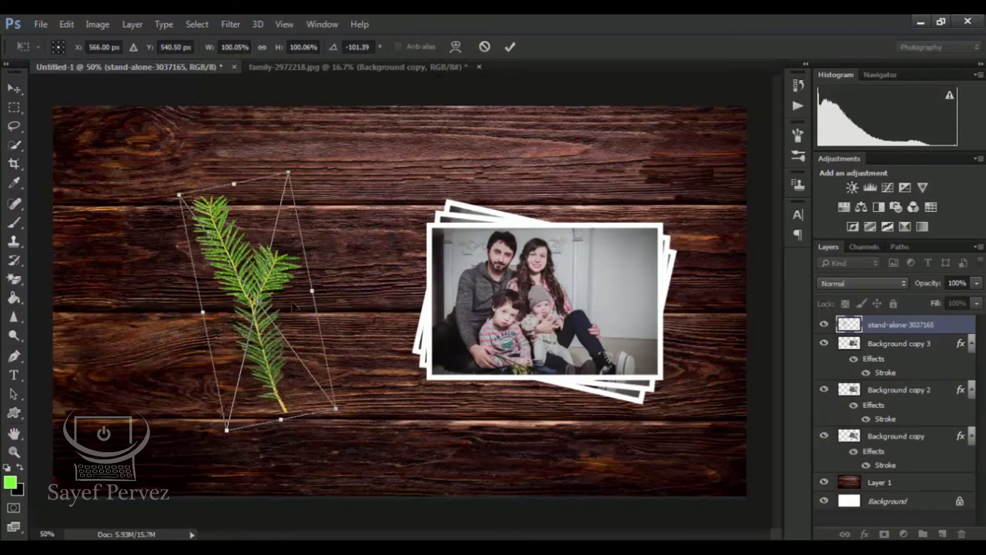
pyautogui.moveTo(337, 408); pyautogui.dragTo(359, 501)
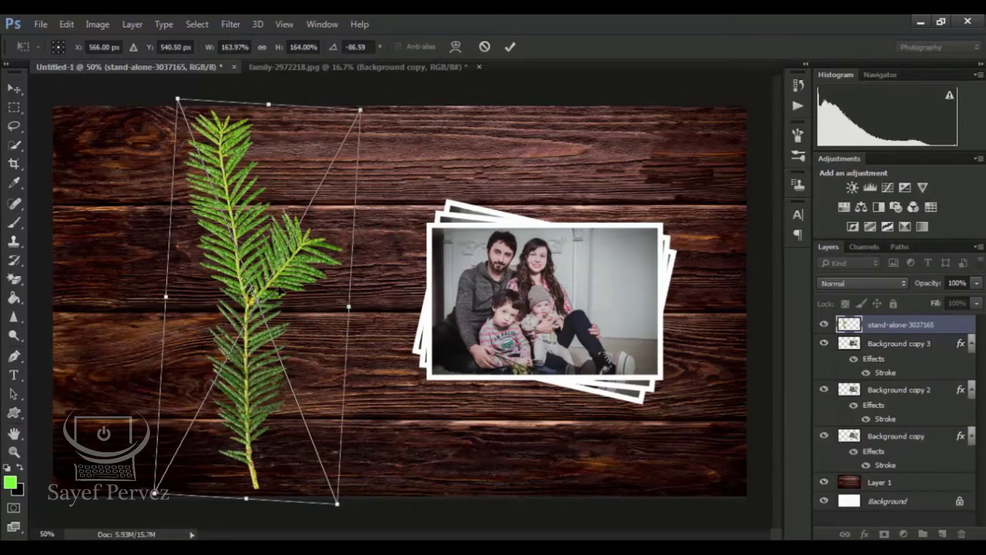
pyautogui.moveTo(360, 108); pyautogui.dragTo(355, 123)
pyautogui.moveTo(282, 218); pyautogui.dragTo(337, 219)
pyautogui.moveTo(405, 123); pyautogui.dragTo(419, 131)
pyautogui.click(509, 47)
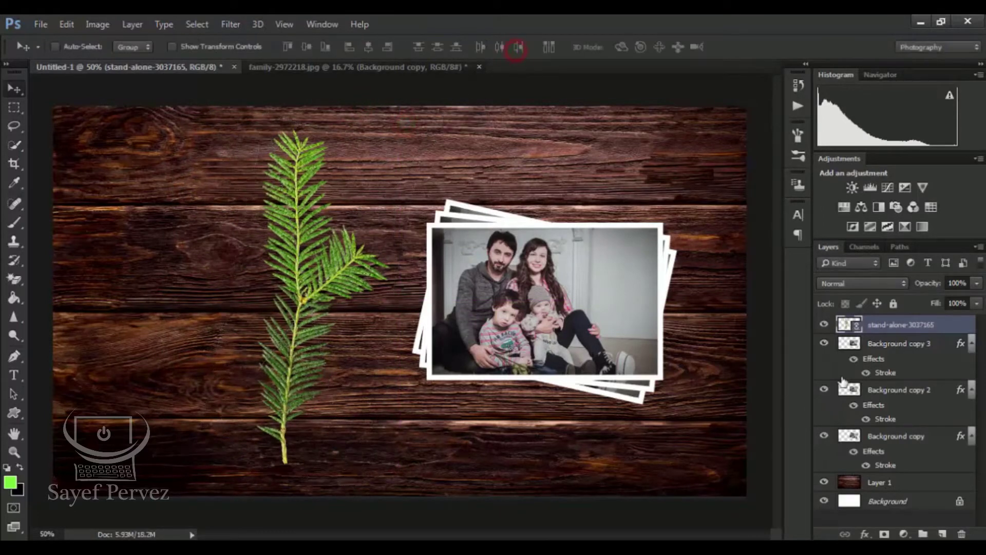
# Step: Duplicate the branch layer, then scale the copy to about 92%, rotate it to about -65° and position it over the photo stack's left edge
pyautogui.hotkey('ctrl', 'j')
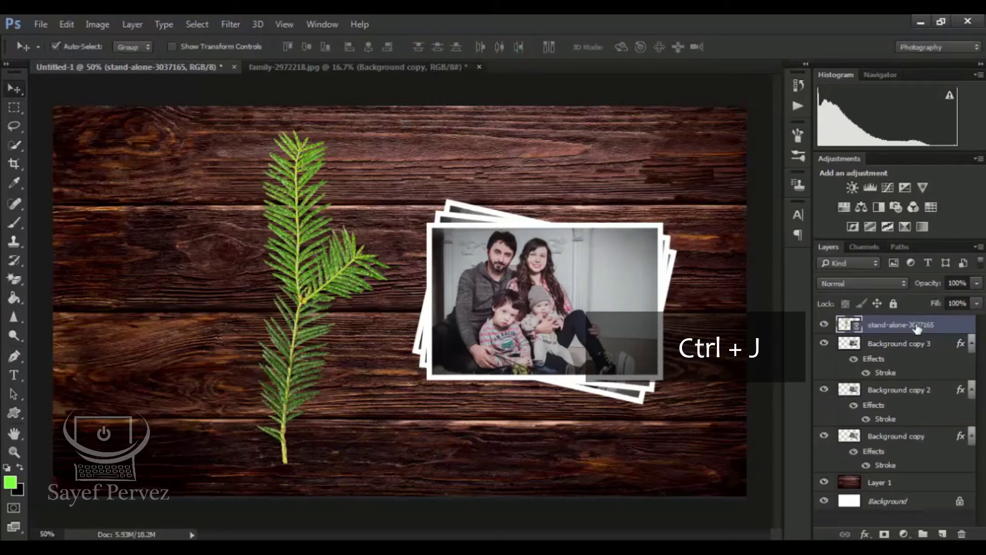
pyautogui.hotkey('ctrl', 'j')
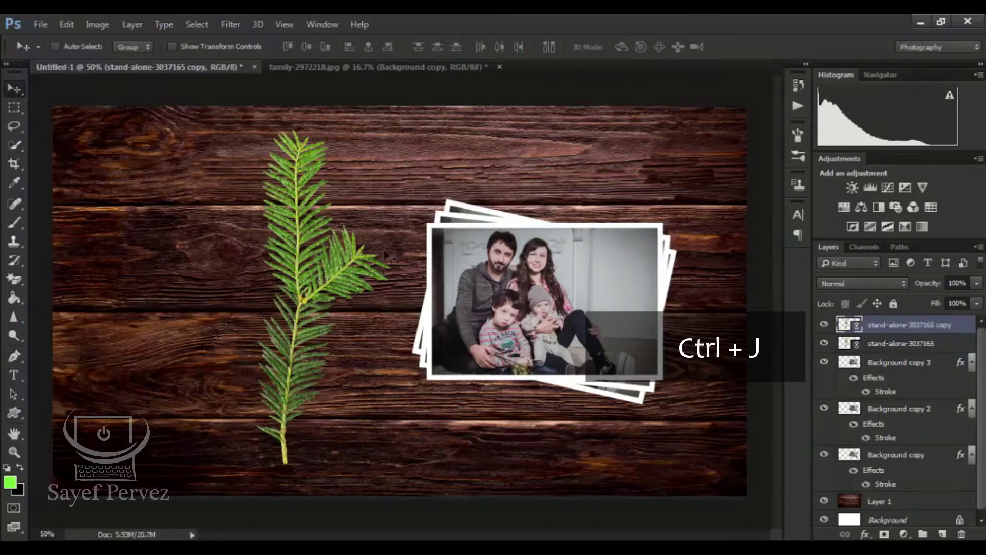
pyautogui.moveTo(297, 259); pyautogui.dragTo(325, 258)
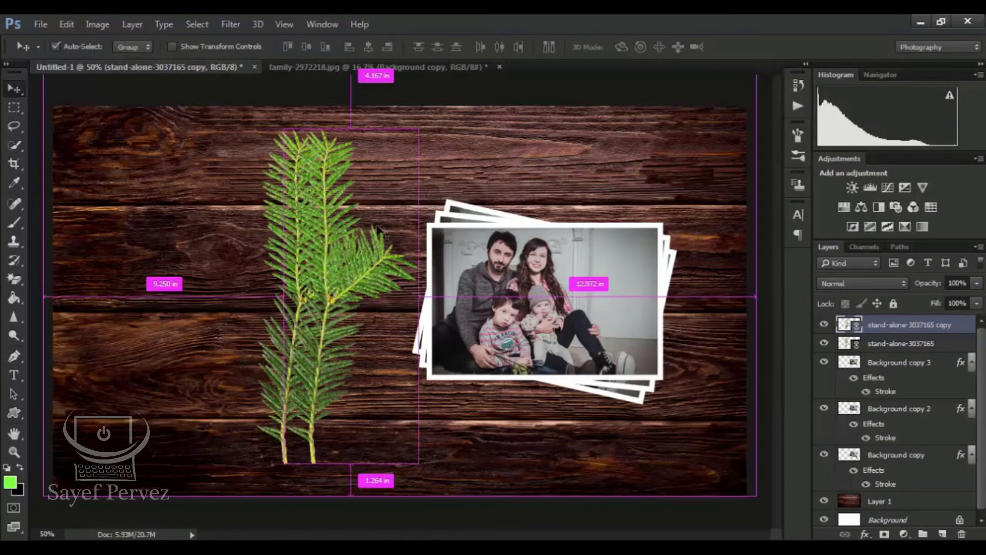
pyautogui.hotkey('ctrl', 't')
pyautogui.moveTo(465, 137); pyautogui.dragTo(431, 223)
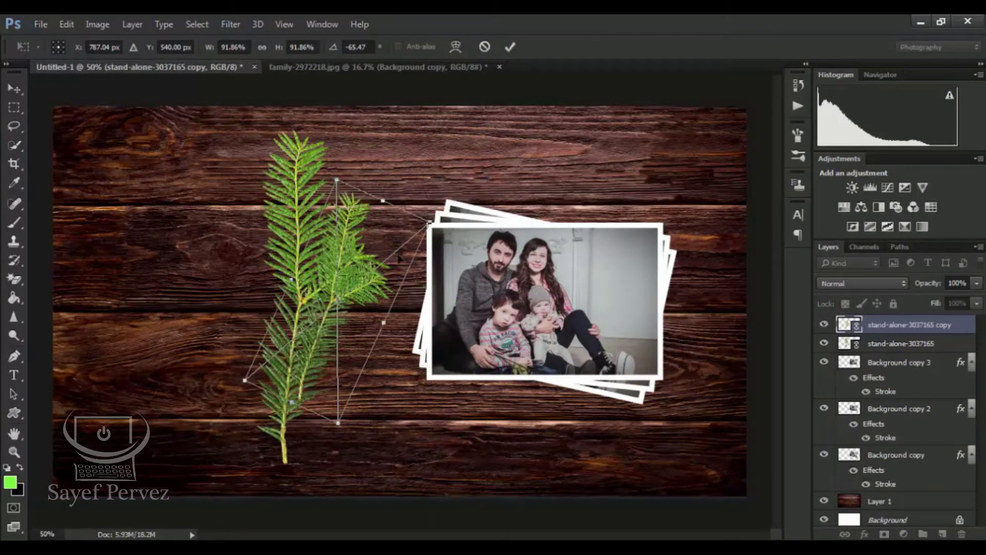
pyautogui.moveTo(361, 286); pyautogui.dragTo(422, 276)
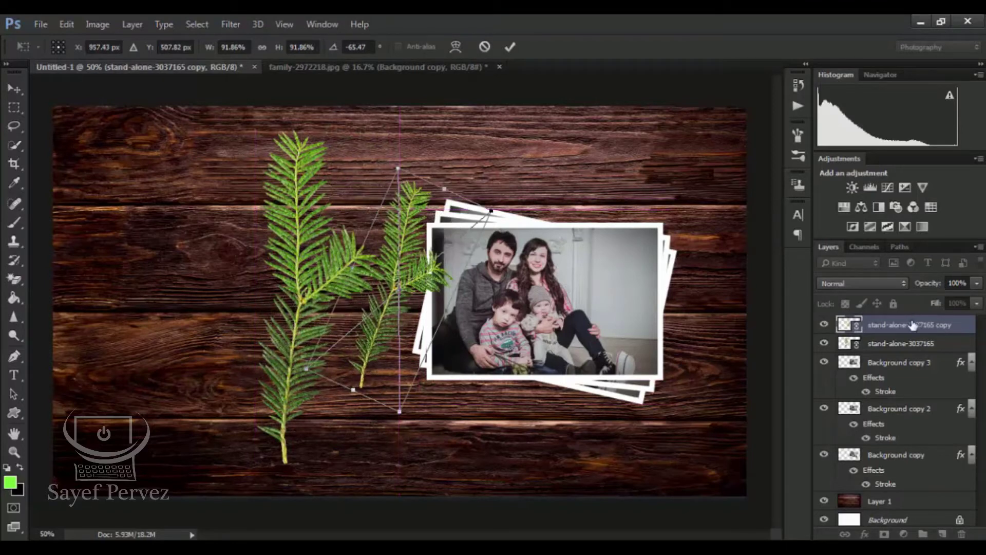
pyautogui.click(511, 47)
# Step: Move the original branch beside its smaller copy, enlarge it to about 175% and rotate it to about -99°
pyautogui.click(892, 343)
pyautogui.moveTo(324, 275); pyautogui.dragTo(358, 211)
pyautogui.hotkey('ctrl', 't')
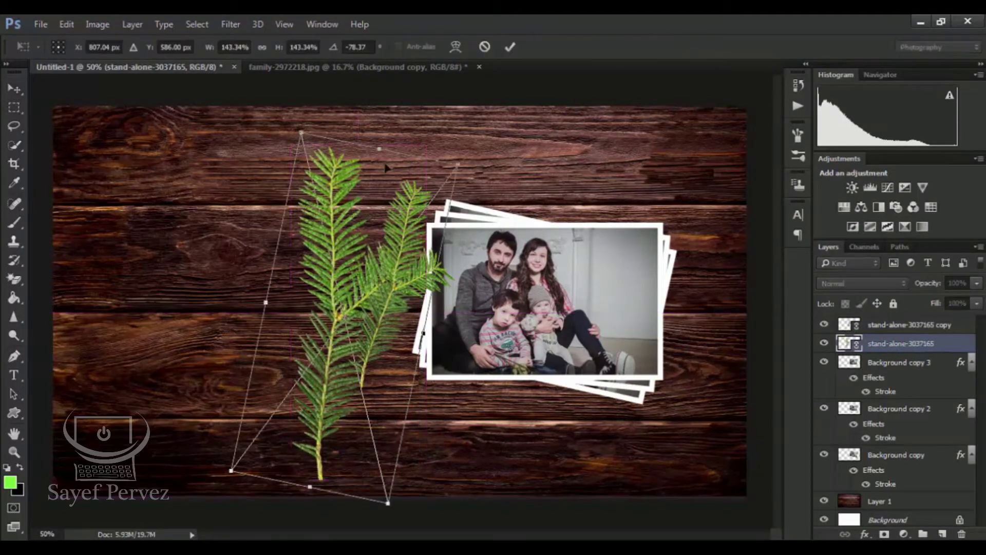
pyautogui.moveTo(474, 146); pyautogui.dragTo(387, 188)
pyautogui.moveTo(454, 483); pyautogui.dragTo(463, 498)
pyautogui.moveTo(403, 403); pyautogui.dragTo(408, 390)
pyautogui.moveTo(471, 486); pyautogui.dragTo(477, 495)
pyautogui.click(511, 47)
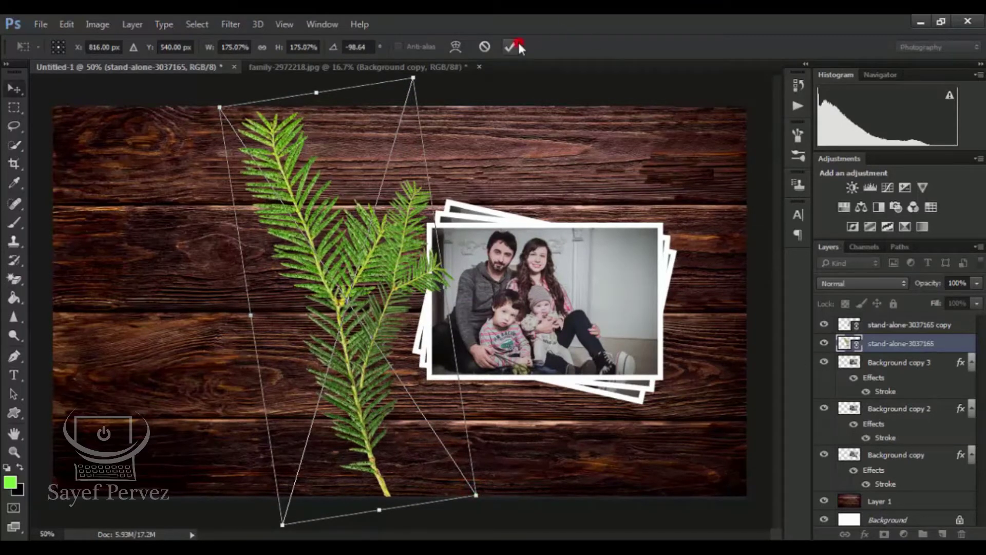
# Step: Select both branch layers and the three photo layers and move them together left toward the middle of the wood
pyautogui.keyDown('shift'); pyautogui.click(902, 329); pyautogui.keyUp('shift')
pyautogui.moveTo(382, 269)
pyautogui.mouseDown()
pyautogui.moveTo(388, 282)
pyautogui.moveTo(385, 264)
pyautogui.mouseUp()
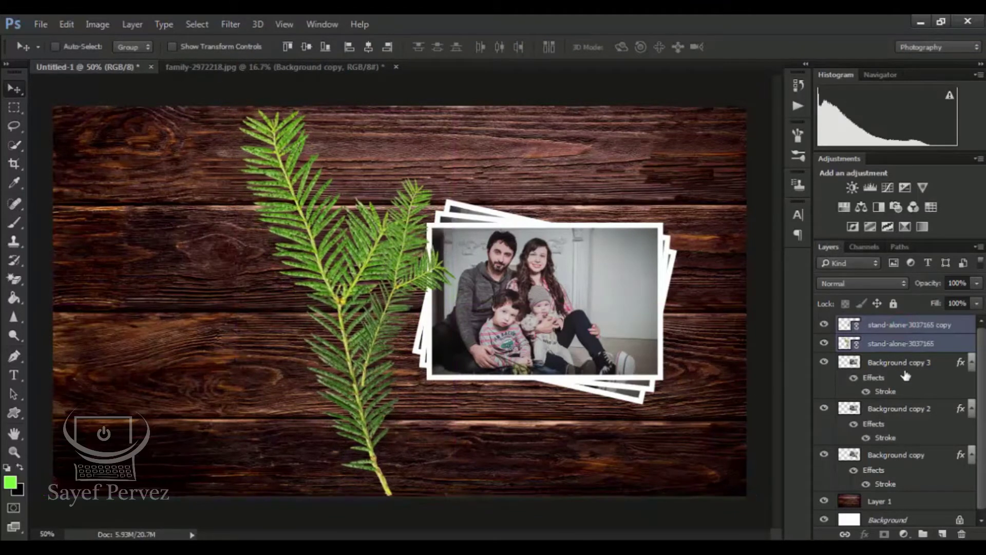
pyautogui.keyDown('shift'); pyautogui.click(899, 457); pyautogui.keyUp('shift')
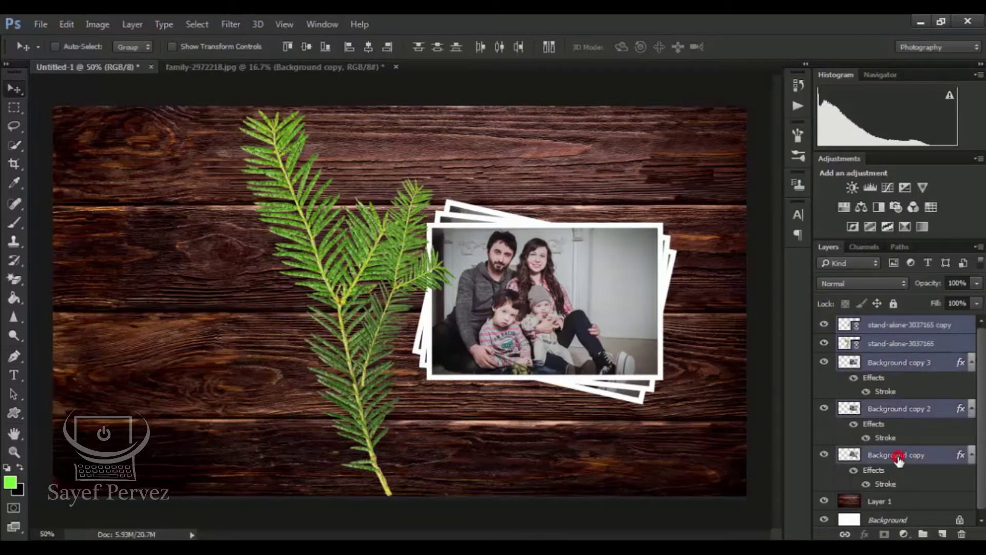
pyautogui.moveTo(632, 278); pyautogui.dragTo(560, 278)
pyautogui.moveTo(560, 280); pyautogui.dragTo(555, 278)
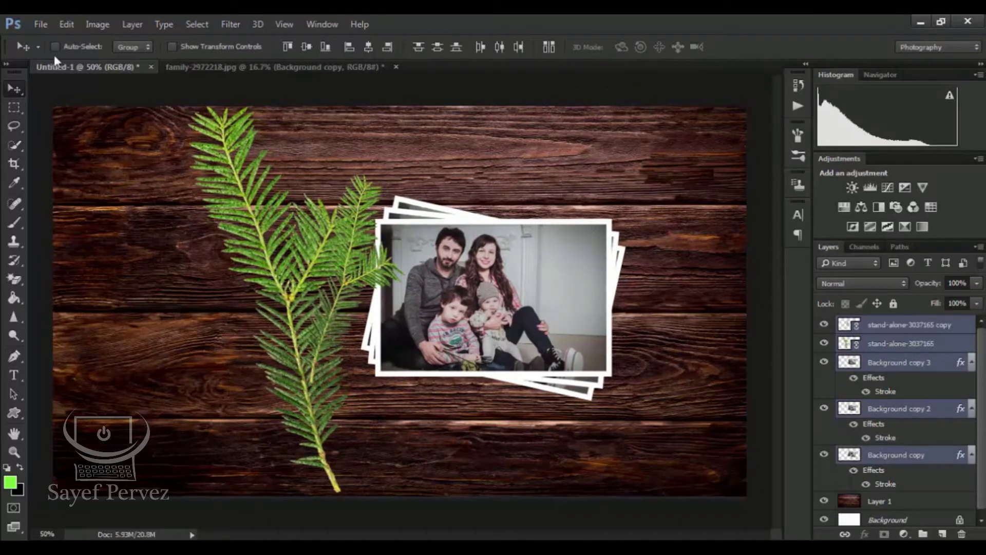
pyautogui.click(65, 24)
pyautogui.click(38, 23)
pyautogui.click(77, 238)
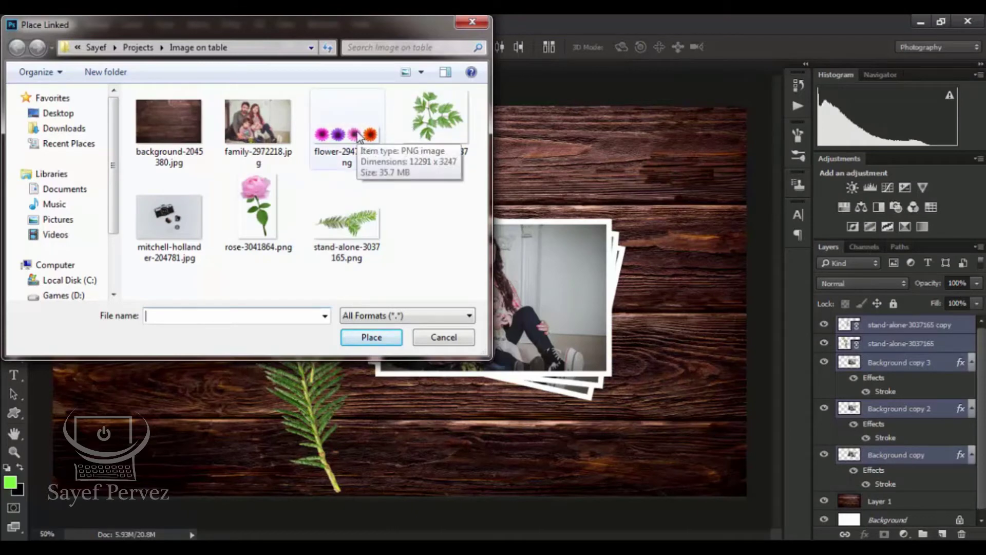
pyautogui.click(465, 23)
# Step: Open the flower image flower-2947856.png as its own document
pyautogui.click(41, 24)
pyautogui.click(57, 54)
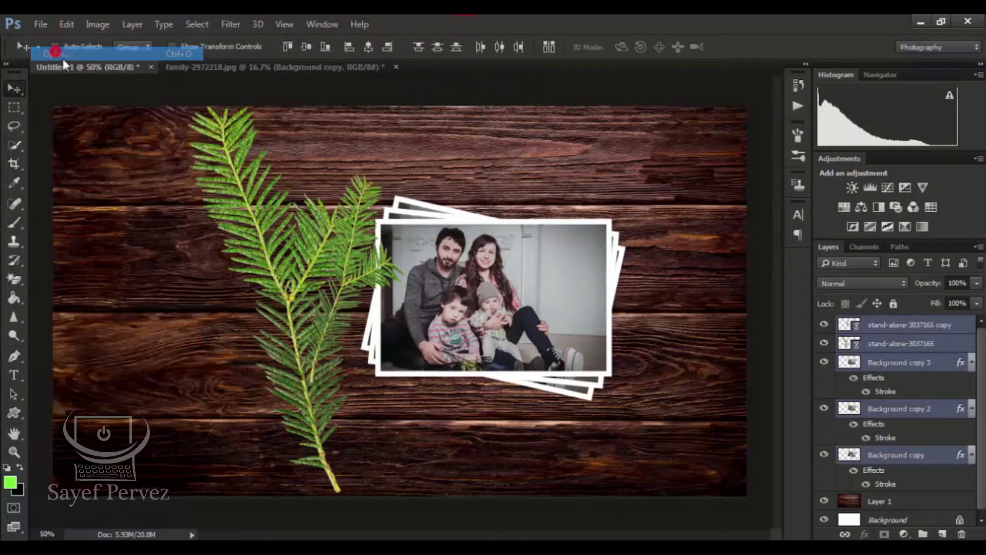
pyautogui.click(335, 152)
pyautogui.click(371, 337)
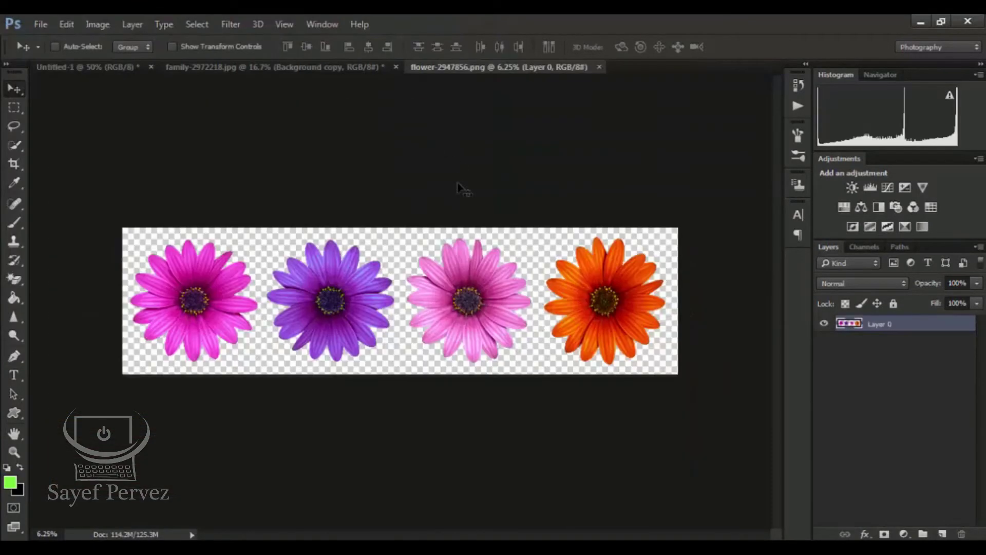
# Step: Select the magenta flower with the Lasso tool and move it into the photo-on-table composition
pyautogui.click(17, 124)
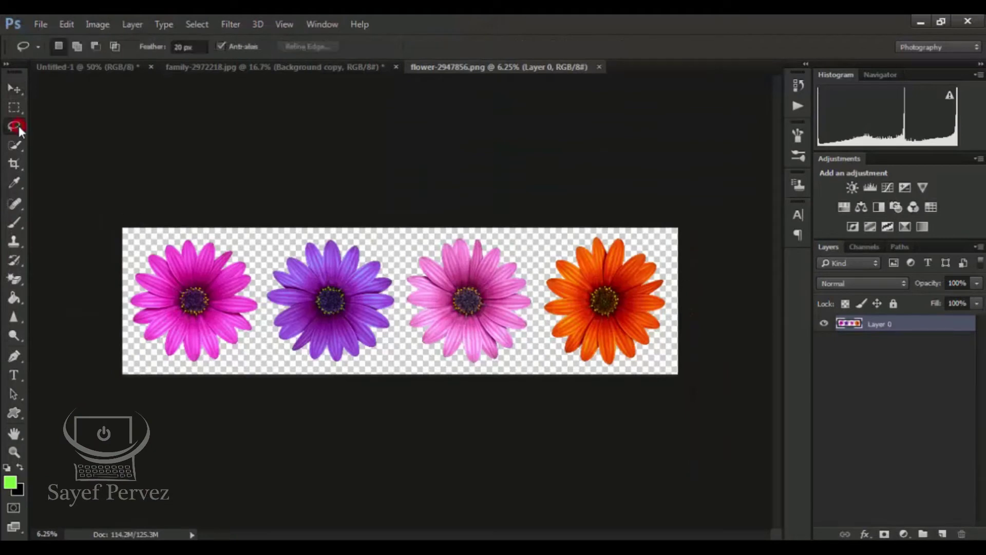
pyautogui.moveTo(143, 236)
pyautogui.mouseDown()
pyautogui.moveTo(129, 308)
pyautogui.moveTo(143, 358)
pyautogui.mouseUp()
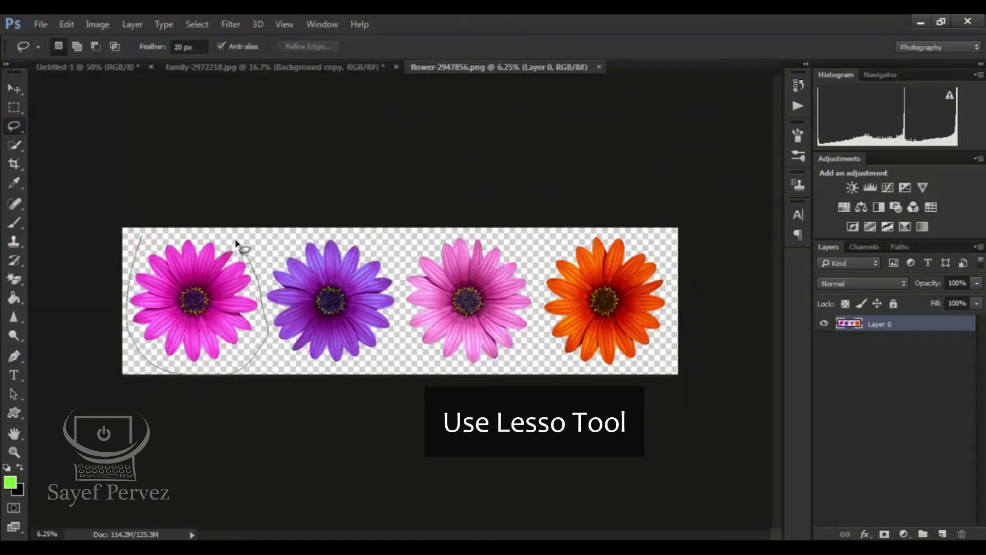
pyautogui.moveTo(142, 236)
pyautogui.mouseDown()
pyautogui.moveTo(140, 103)
pyautogui.moveTo(119, 69)
pyautogui.moveTo(226, 212)
pyautogui.mouseUp()
pyautogui.click(15, 88)
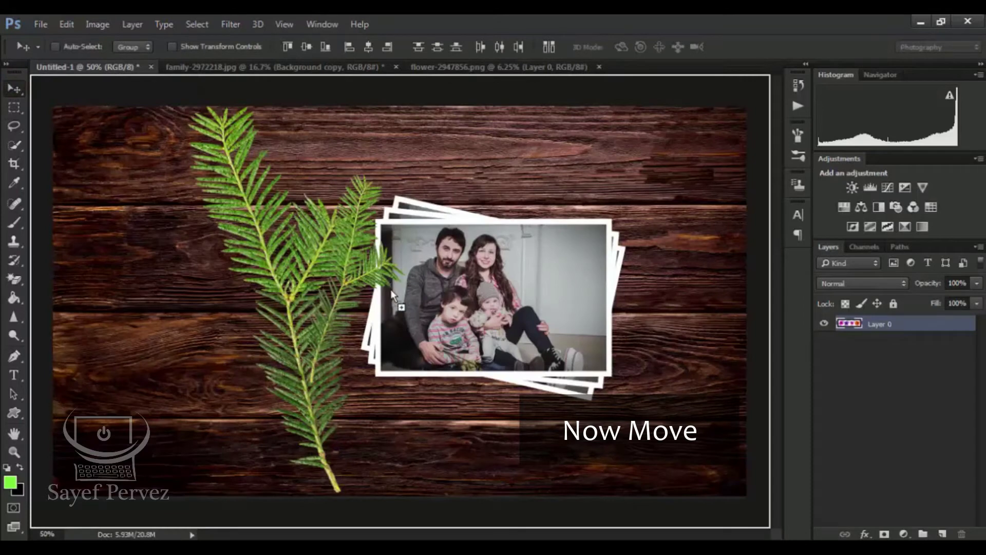
pyautogui.moveTo(392, 294); pyautogui.dragTo(459, 292)
# Step: Transform the magenta flower, scaling it down to about 13.7% over the lower part of the branches
pyautogui.press('ctrl')
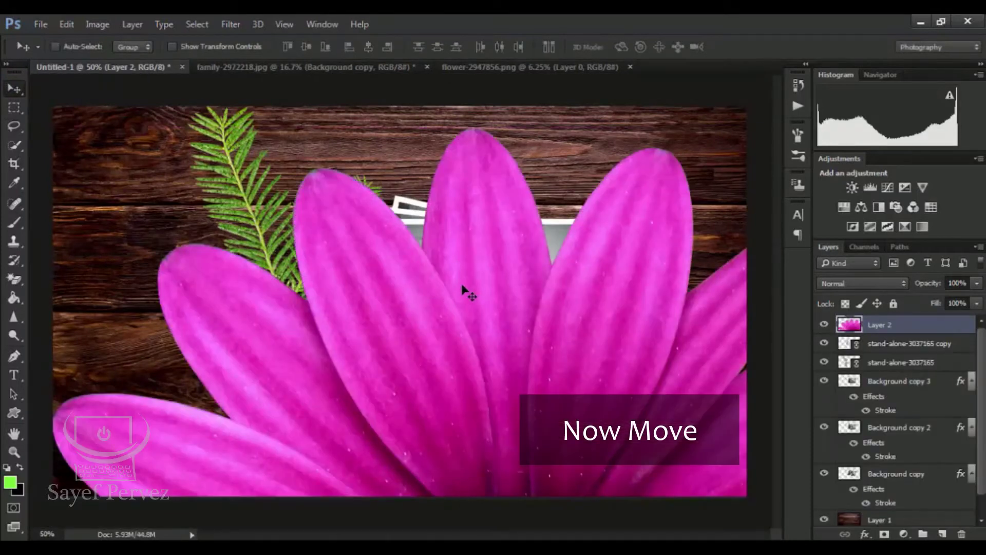
pyautogui.hotkey('ctrl', '-')
pyautogui.hotkey('ctrl', '-')
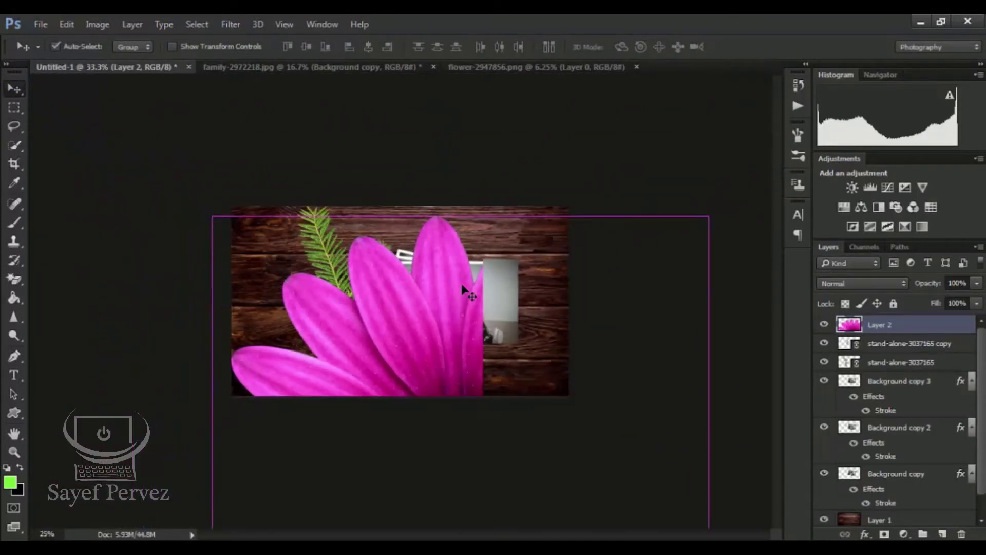
pyautogui.hotkey('ctrl', '-')
pyautogui.hotkey('ctrl', '-')
pyautogui.hotkey('ctrl', 't')
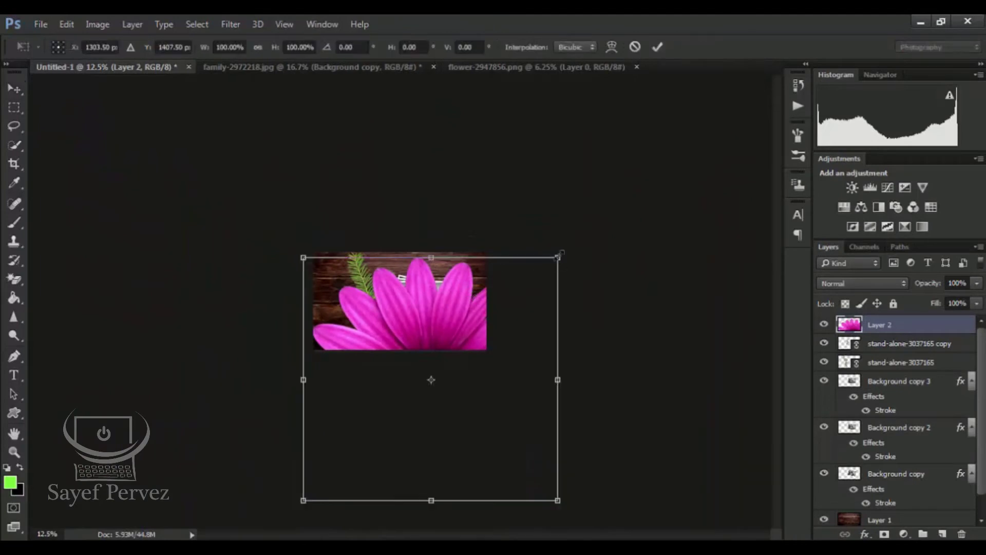
pyautogui.moveTo(559, 255); pyautogui.dragTo(400, 325)
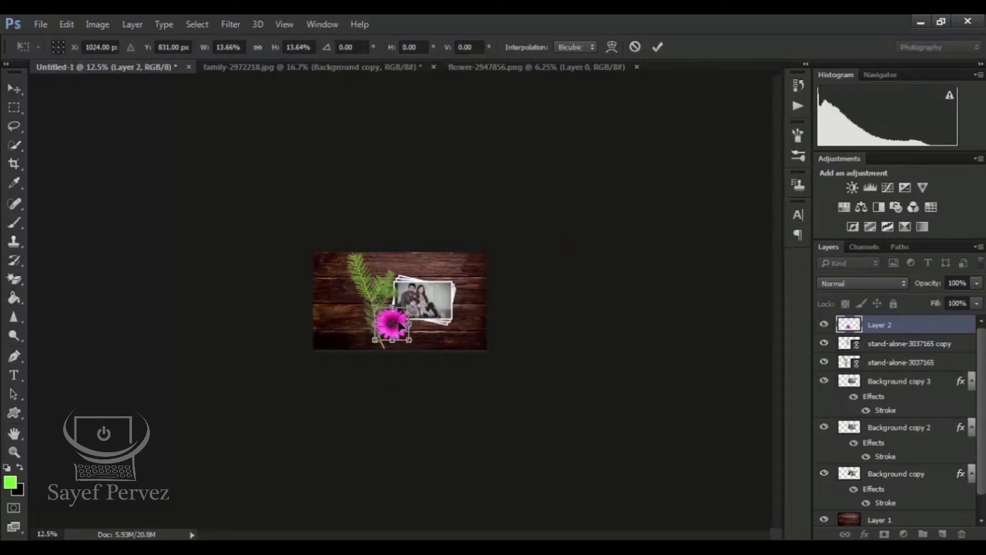
# Step: Shrink the flower further, position it at the photo stack's lower-left corner beside the branch stem and commit the transform
pyautogui.scroll(5, 400, 325)
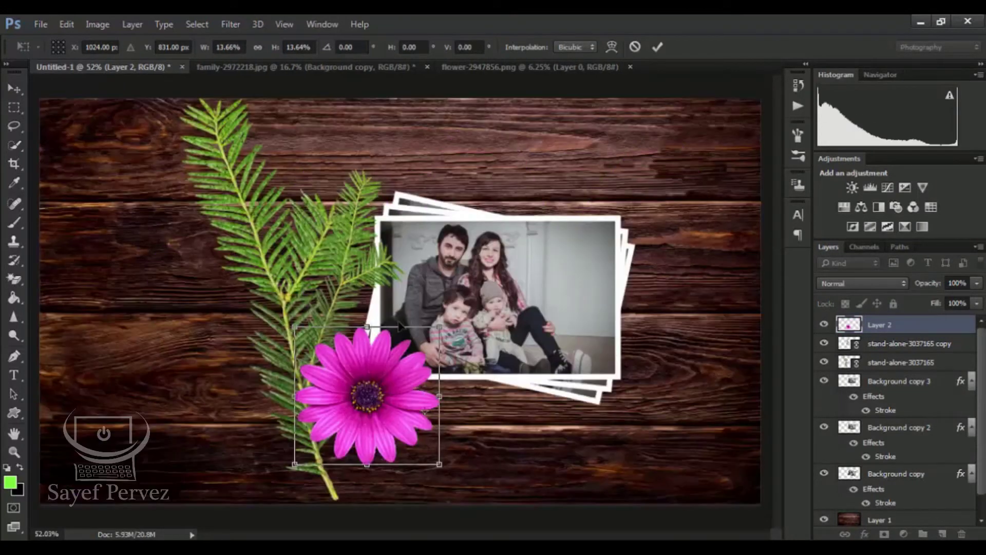
pyautogui.moveTo(441, 327); pyautogui.dragTo(419, 360)
pyautogui.moveTo(413, 411); pyautogui.dragTo(361, 378)
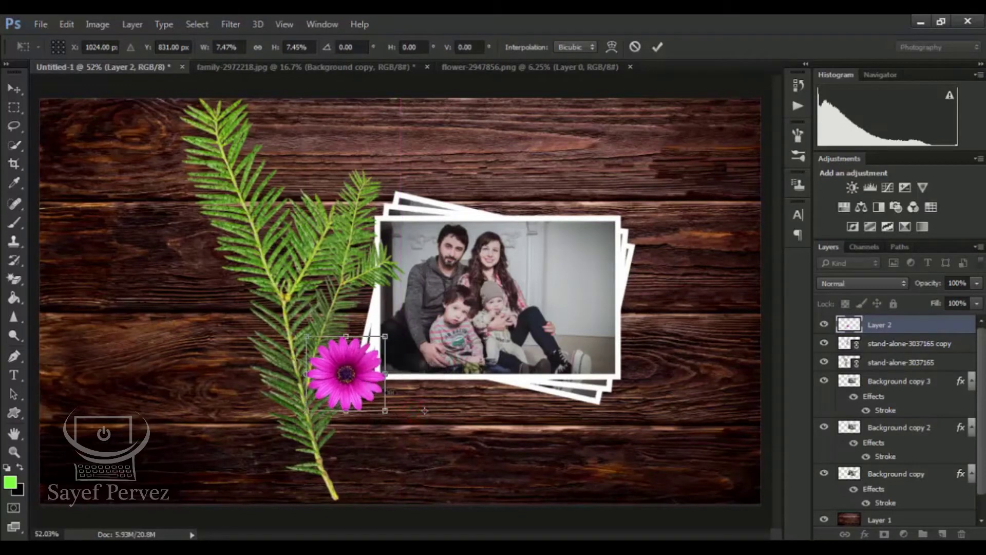
pyautogui.moveTo(390, 417)
pyautogui.mouseDown()
pyautogui.moveTo(369, 380)
pyautogui.moveTo(386, 410)
pyautogui.moveTo(382, 402)
pyautogui.mouseUp()
pyautogui.click(657, 47)
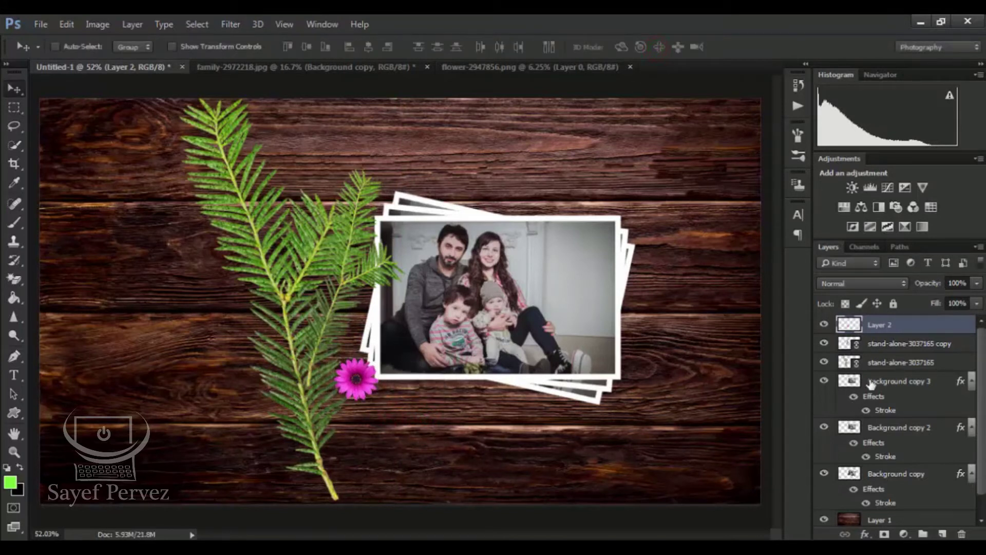
# Step: Place the flower layer directly beneath Background copy 3 and nudge the flower up so it tucks under the top photo's corner
pyautogui.moveTo(904, 330); pyautogui.dragTo(888, 420)
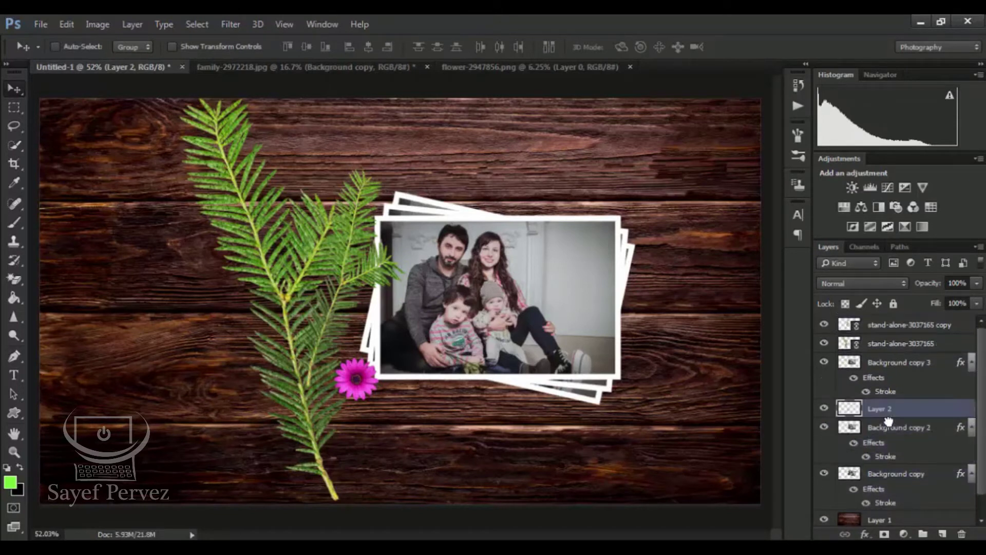
pyautogui.moveTo(354, 378); pyautogui.dragTo(356, 369)
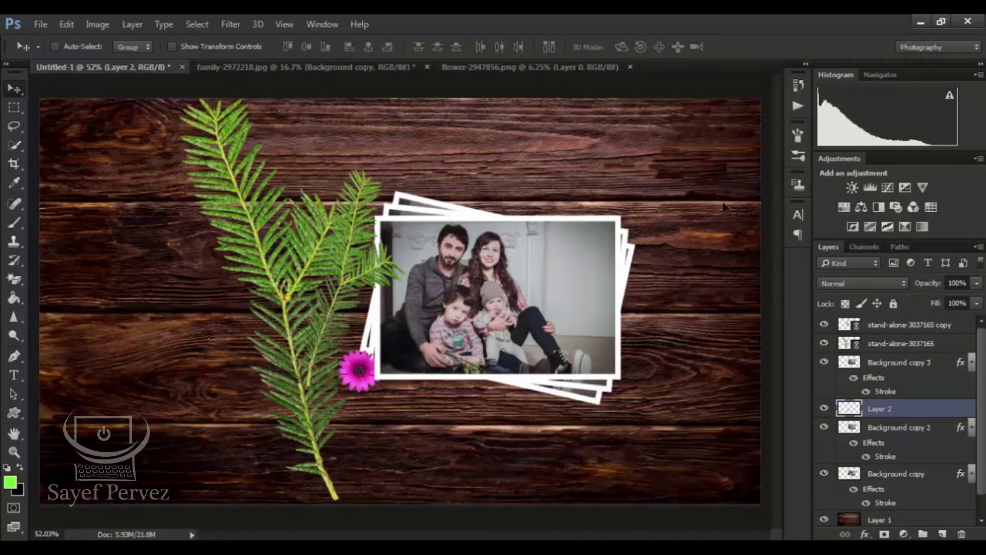
# Step: Open the camera image mitchell-hollander-204781.jpg
pyautogui.click(921, 22)
pyautogui.click(576, 201)
pyautogui.click(38, 22)
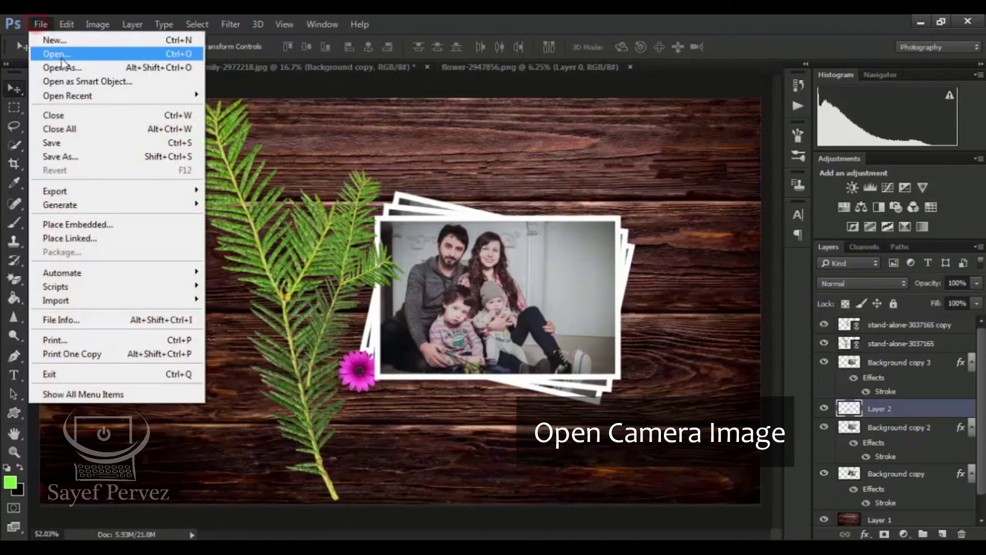
pyautogui.click(60, 57)
pyautogui.click(170, 216)
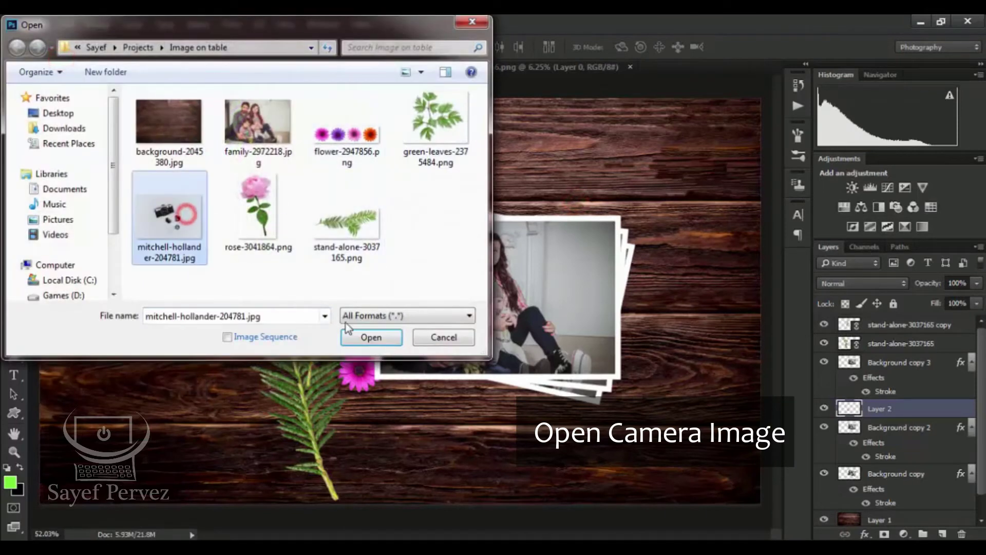
pyautogui.click(371, 337)
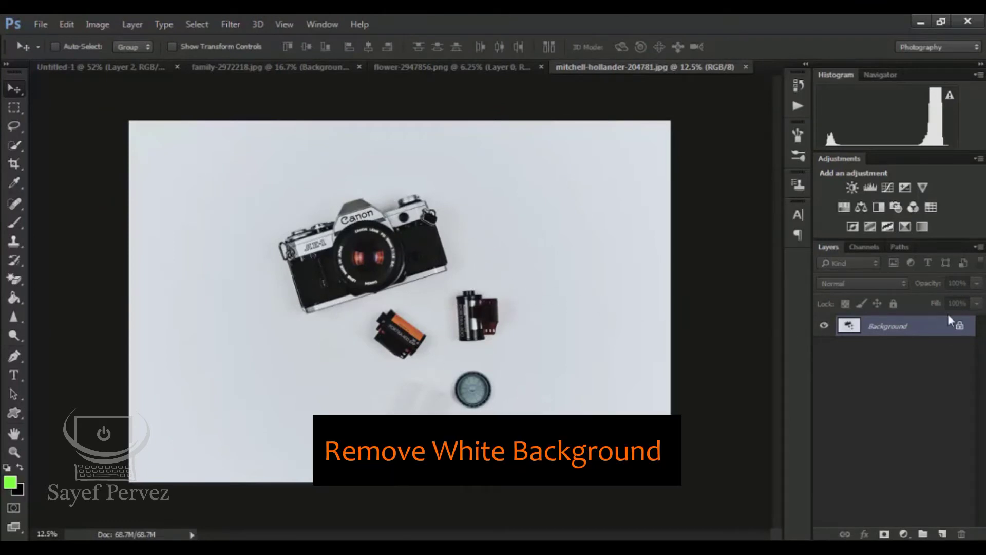
# Step: Unlock the camera image's Background layer and select its white backdrop with the Magic Wand tool
pyautogui.click(959, 323)
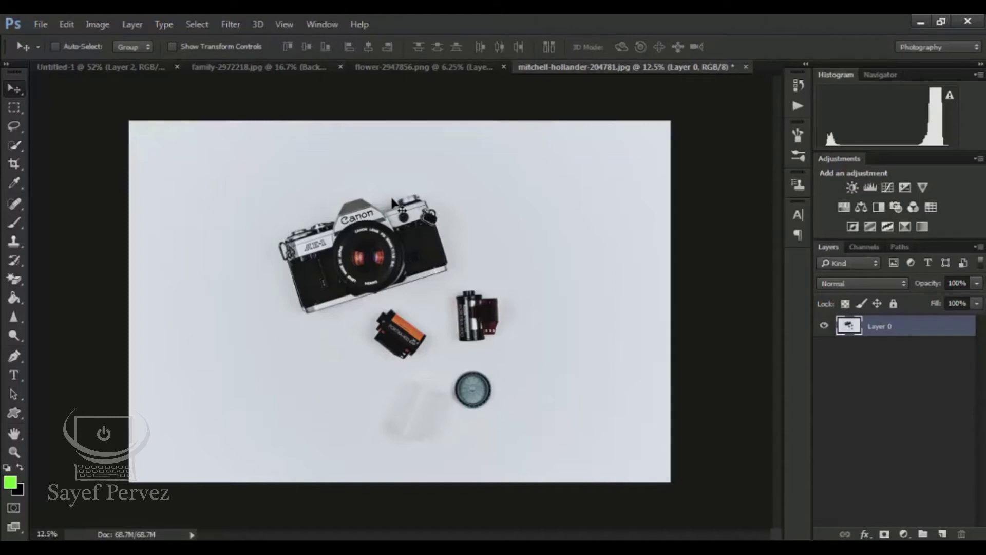
pyautogui.click(18, 146)
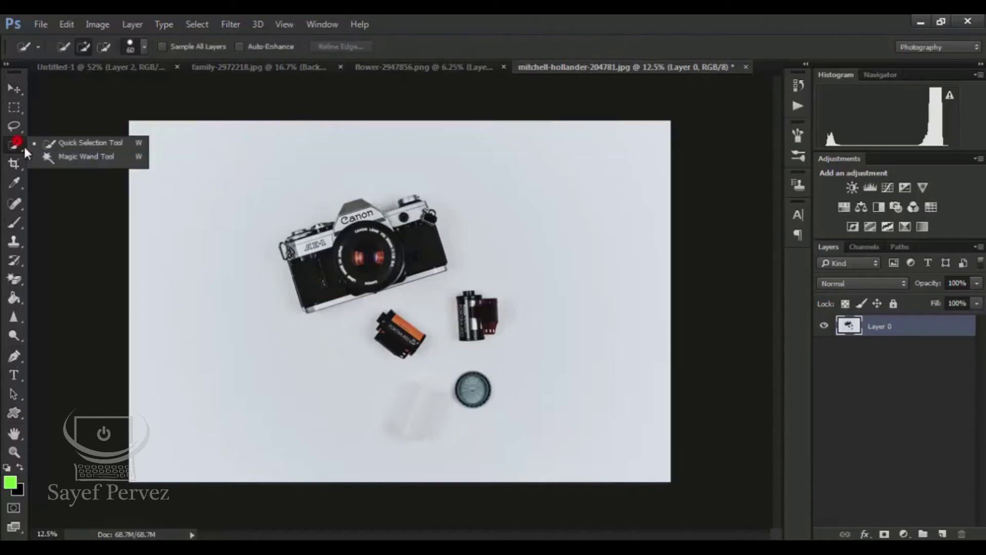
pyautogui.click(74, 158)
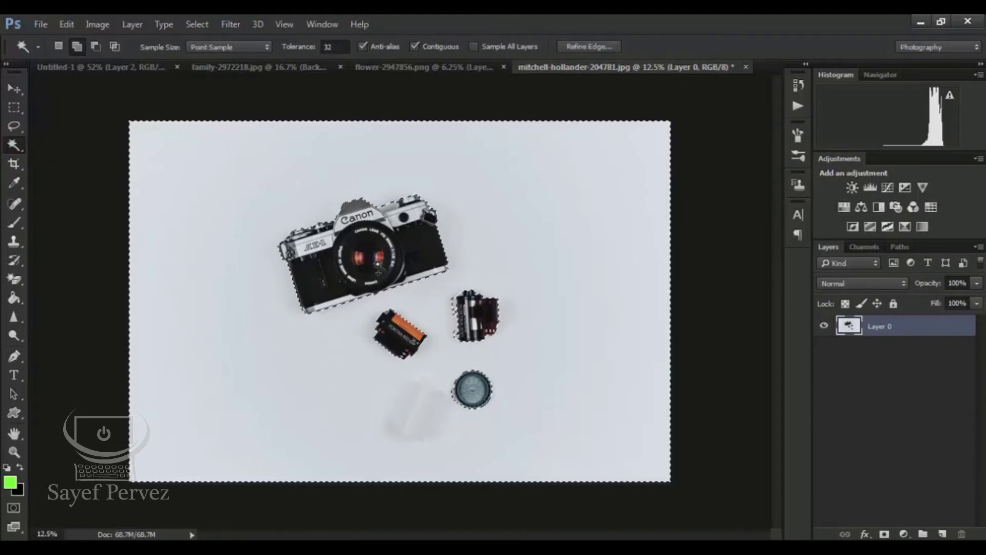
# Step: Use the Quick Selection tool with a 25 px brush to refine the backdrop selection around the upright Kodak film roll
pyautogui.hotkey('ctrl', '+')
pyautogui.hotkey('ctrl', '+')
pyautogui.hotkey('ctrl', '+')
pyautogui.hotkey('ctrl', '+')
pyautogui.click(14, 145)
pyautogui.click(32, 143)
pyautogui.moveTo(576, 300)
pyautogui.mouseDown()
pyautogui.moveTo(412, 258)
pyautogui.moveTo(442, 242)
pyautogui.moveTo(434, 216)
pyautogui.mouseUp()
pyautogui.press('[')
pyautogui.press('[')
pyautogui.press('[')
pyautogui.press('[')
pyautogui.press('[')
pyautogui.press('[')
pyautogui.press('alt')
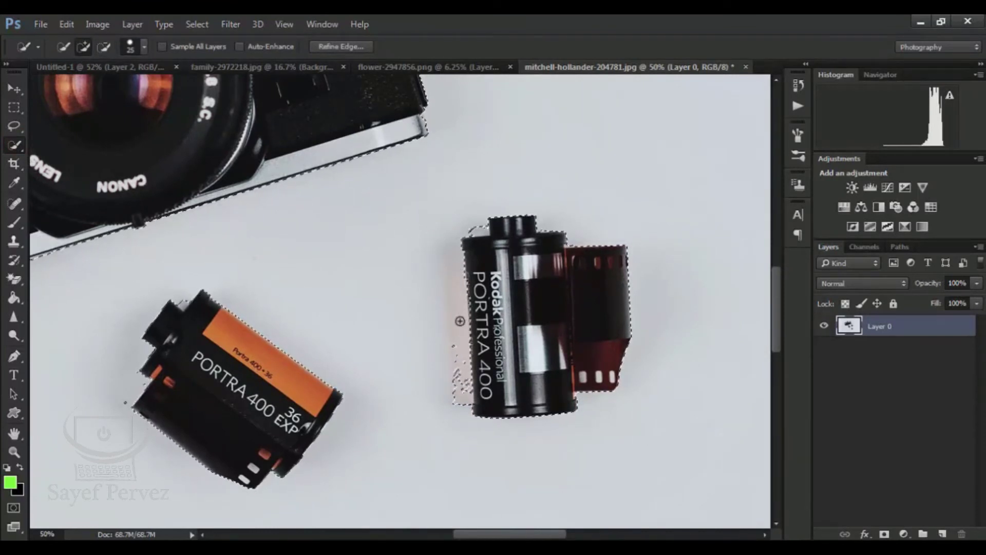
# Step: Tighten the backdrop selection along the edges of the round film canister lid and the film rolls
pyautogui.moveTo(396, 334); pyautogui.dragTo(449, 157)
pyautogui.moveTo(487, 286); pyautogui.dragTo(524, 392)
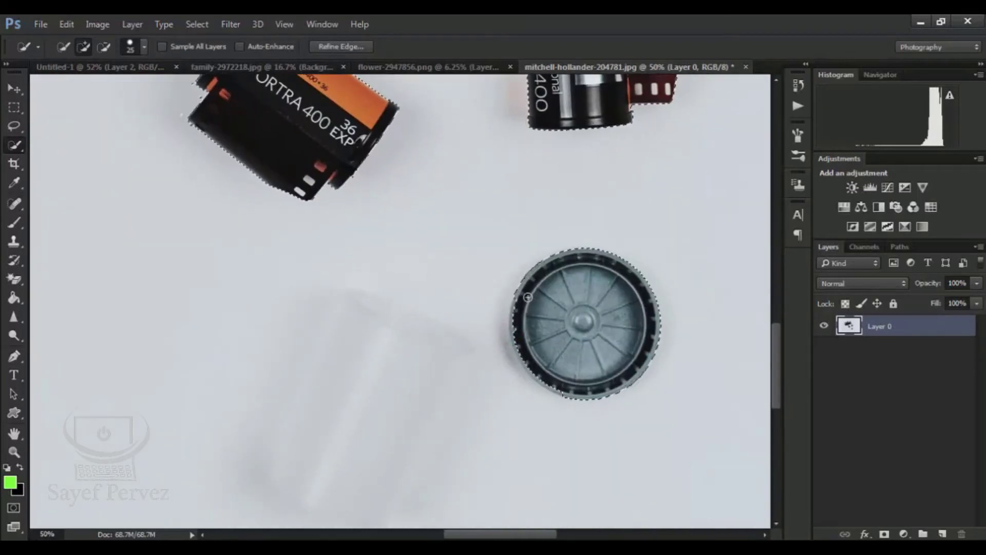
pyautogui.moveTo(425, 193); pyautogui.dragTo(553, 438)
pyautogui.moveTo(513, 249); pyautogui.dragTo(458, 205)
pyautogui.moveTo(546, 288)
pyautogui.mouseDown()
pyautogui.moveTo(611, 351)
pyautogui.moveTo(512, 295)
pyautogui.mouseUp()
pyautogui.moveTo(437, 226); pyautogui.dragTo(598, 479)
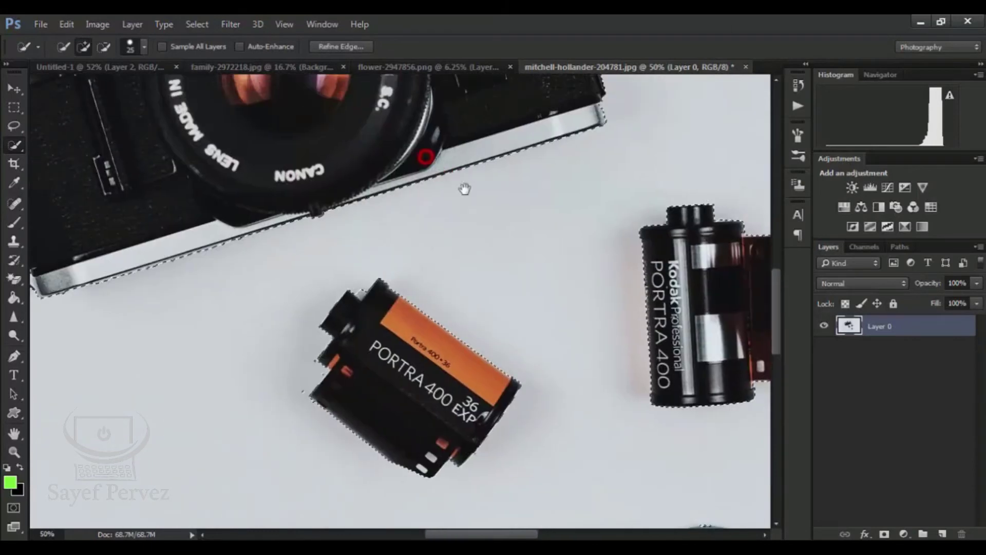
# Step: Refine the backdrop selection at the strap ring on the camera's left end
pyautogui.moveTo(465, 189); pyautogui.dragTo(609, 443)
pyautogui.moveTo(586, 226); pyautogui.dragTo(585, 302)
pyautogui.keyDown('alt'); pyautogui.click(88, 336); pyautogui.keyUp('alt')
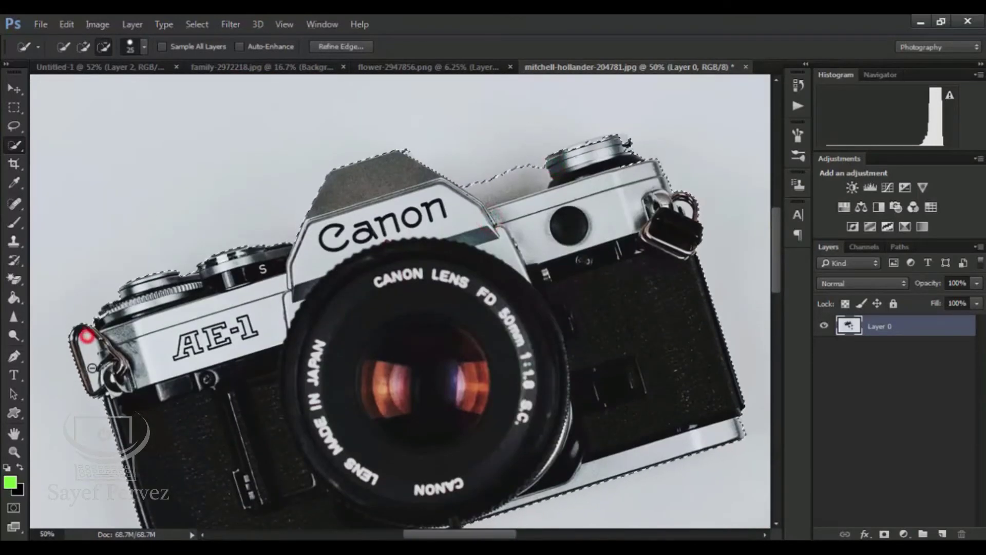
pyautogui.keyDown('alt'); pyautogui.click(84, 337); pyautogui.keyUp('alt')
pyautogui.click(84, 336)
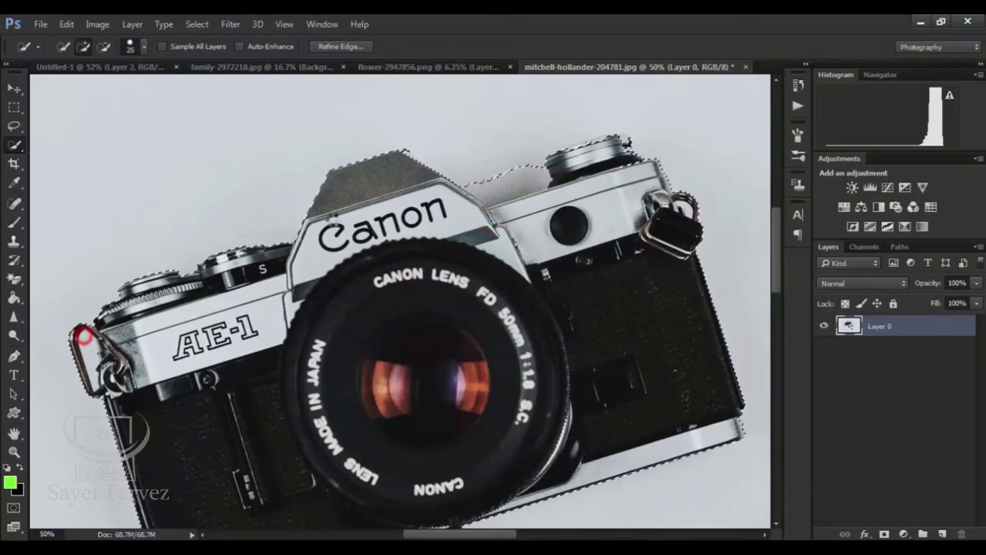
# Step: Fit the backdrop selection to the camera's top edge around the right dial and the recess beside the Canon viewfinder hump
pyautogui.keyDown('alt'); pyautogui.moveTo(629, 154); pyautogui.dragTo(562, 160); pyautogui.keyUp('alt')
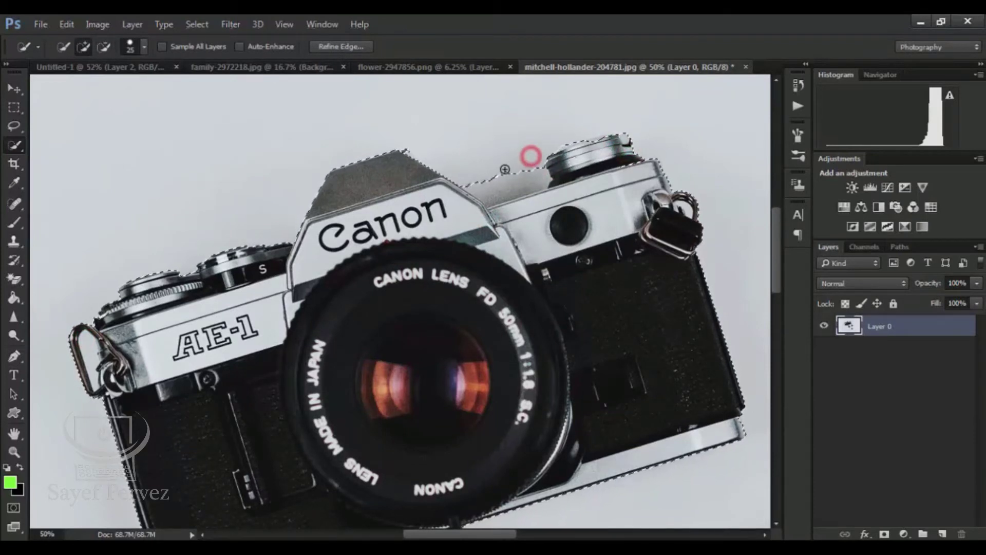
pyautogui.click(478, 188)
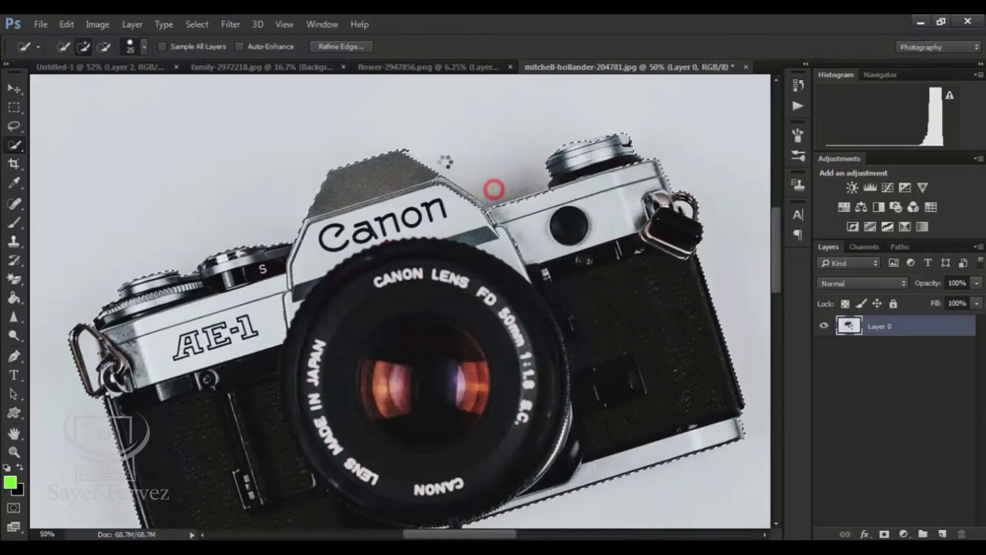
pyautogui.keyDown('alt'); pyautogui.moveTo(422, 176); pyautogui.dragTo(363, 226); pyautogui.keyUp('alt')
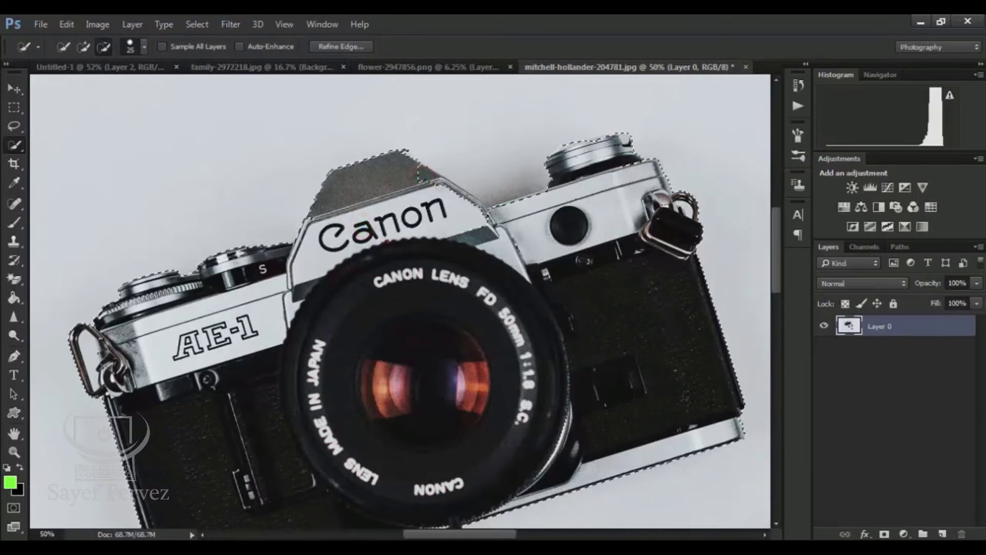
pyautogui.keyDown('alt'); pyautogui.click(499, 189); pyautogui.keyUp('alt')
pyautogui.click(638, 132)
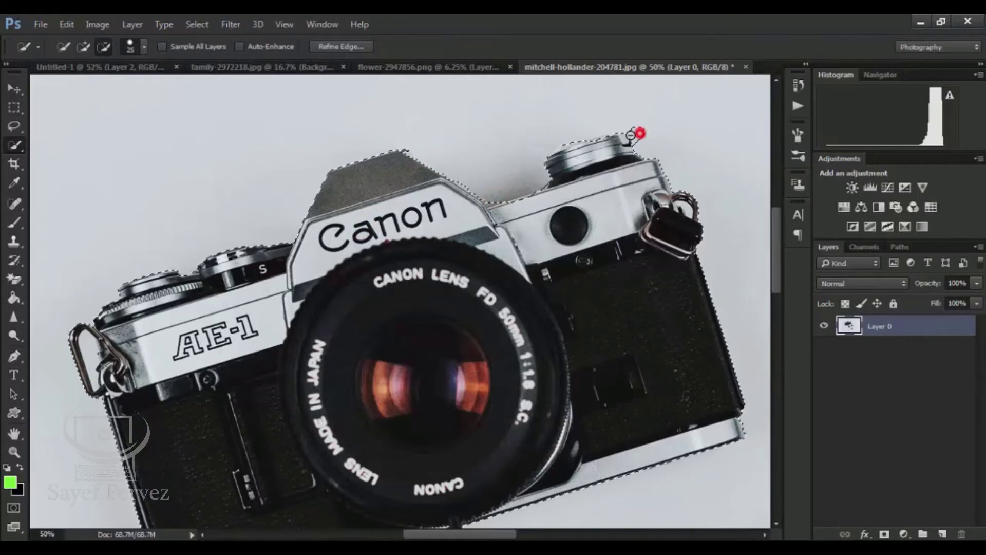
# Step: Check the camera's lower edge and touch up the backdrop selection inside the left strap ring
pyautogui.moveTo(678, 303); pyautogui.dragTo(645, 141)
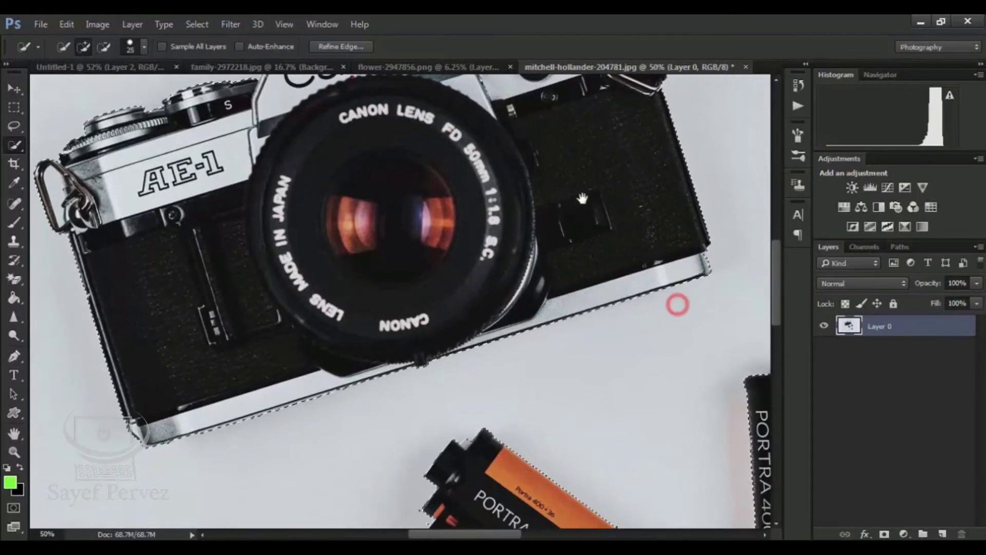
pyautogui.moveTo(583, 199); pyautogui.dragTo(609, 285)
pyautogui.keyDown('alt'); pyautogui.moveTo(77, 261); pyautogui.dragTo(85, 280); pyautogui.keyUp('alt')
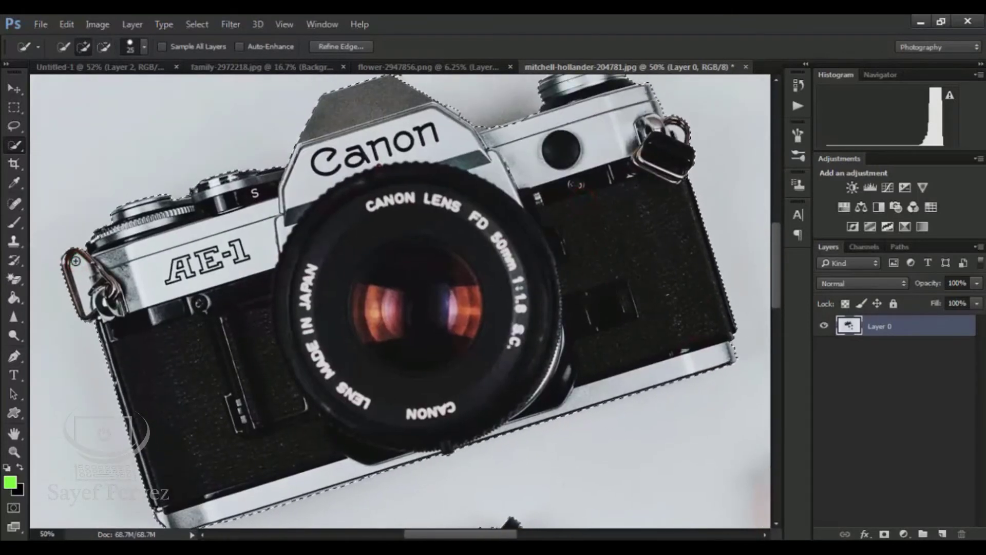
pyautogui.click(70, 267)
# Step: Preview the selection in Refine Edge, accept it with the default settings and invert the selection to the camera and film items
pyautogui.click(356, 46)
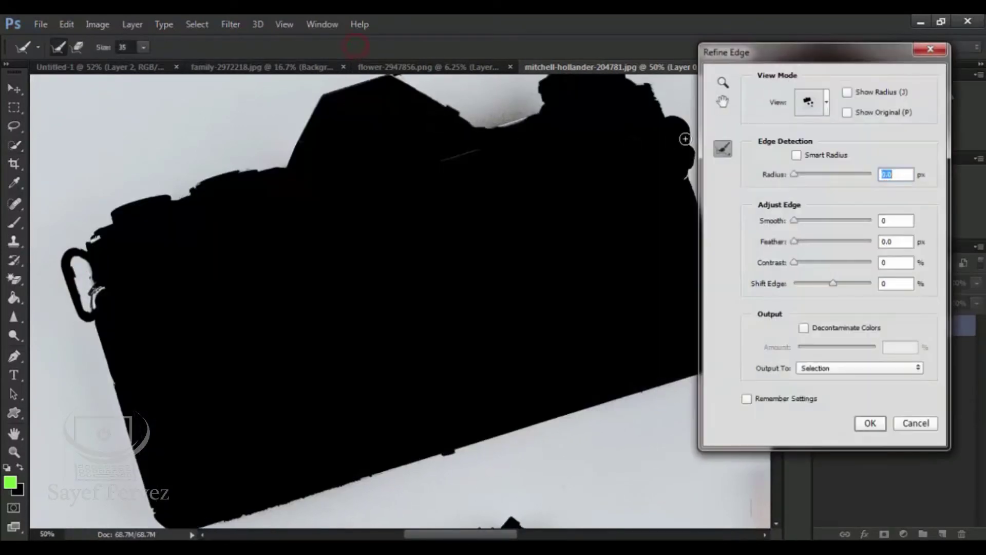
pyautogui.click(871, 423)
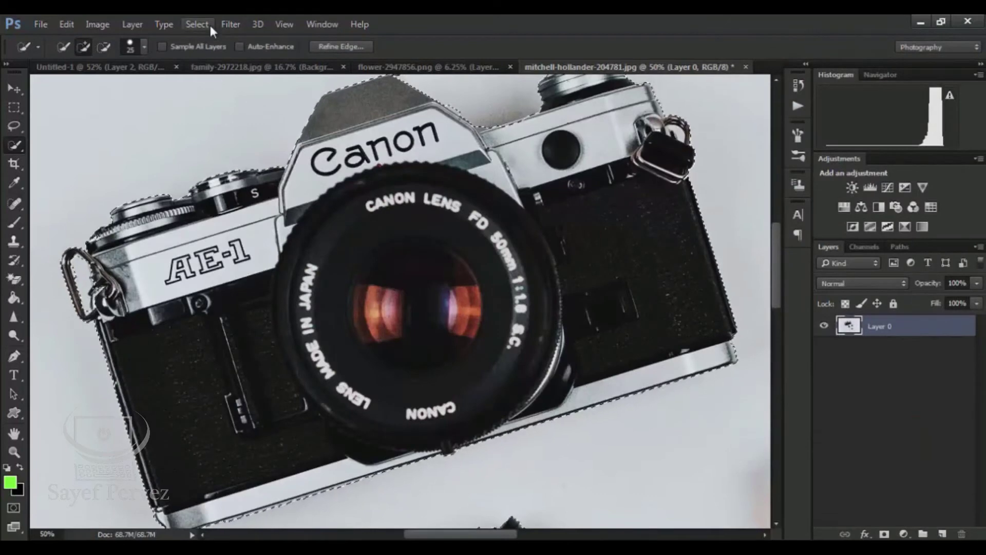
pyautogui.click(196, 23)
pyautogui.press('Escape')
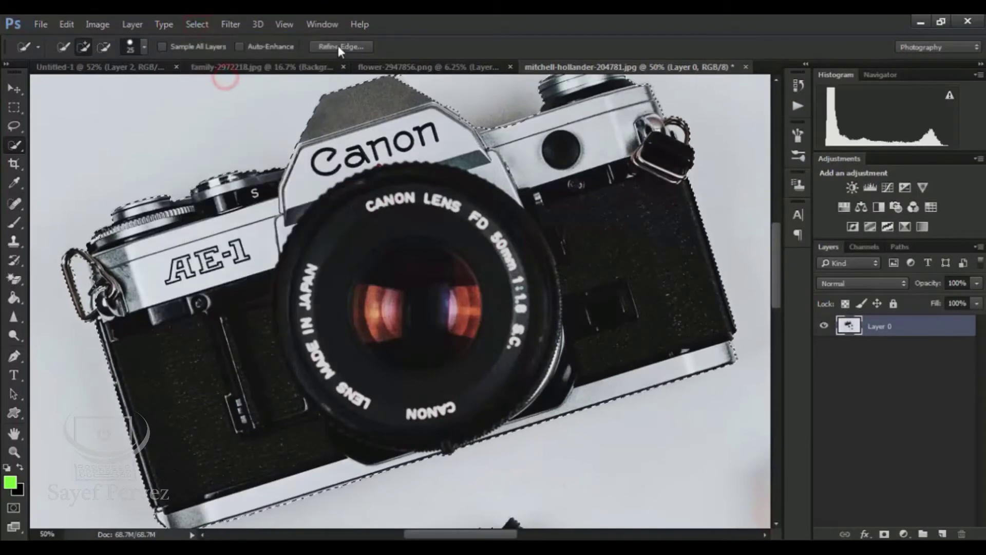
# Step: Refine the selection edge with Smart Radius on, radius 1.6 px, smooth 4, feather 0.9 px and shift edge -27%
pyautogui.click(338, 46)
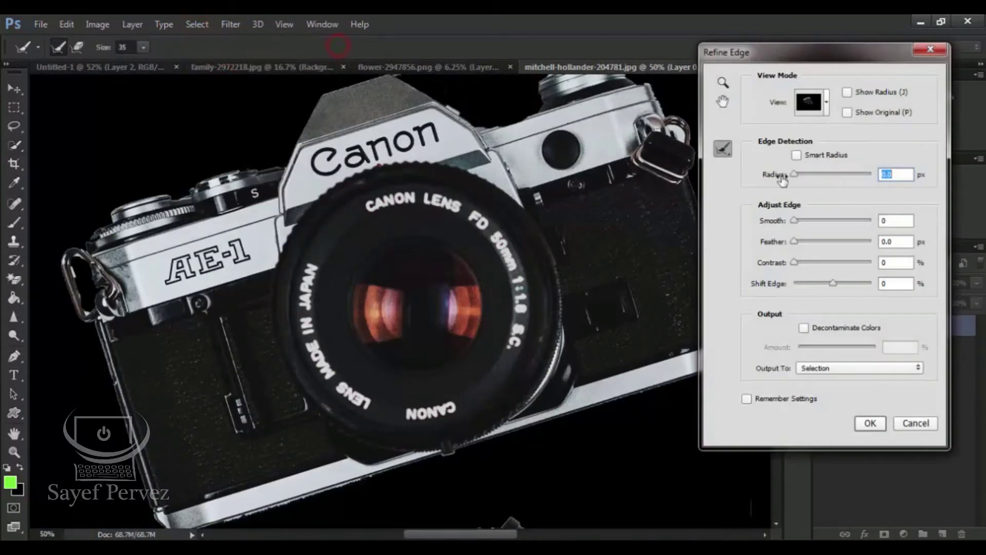
pyautogui.hotkey('ctrl', '-')
pyautogui.hotkey('ctrl', '-')
pyautogui.click(797, 155)
pyautogui.click(796, 175)
pyautogui.moveTo(832, 283); pyautogui.dragTo(824, 283)
pyautogui.moveTo(796, 220); pyautogui.dragTo(798, 220)
pyautogui.moveTo(795, 241); pyautogui.dragTo(799, 241)
# Step: Output the refined camera and film selection to a new layer
pyautogui.click(856, 367)
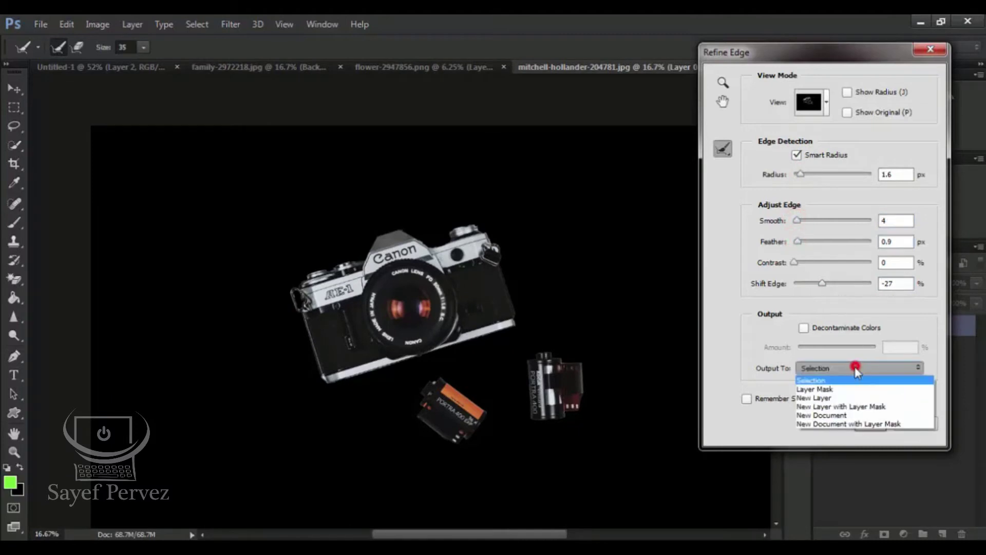
pyautogui.click(848, 398)
pyautogui.click(869, 424)
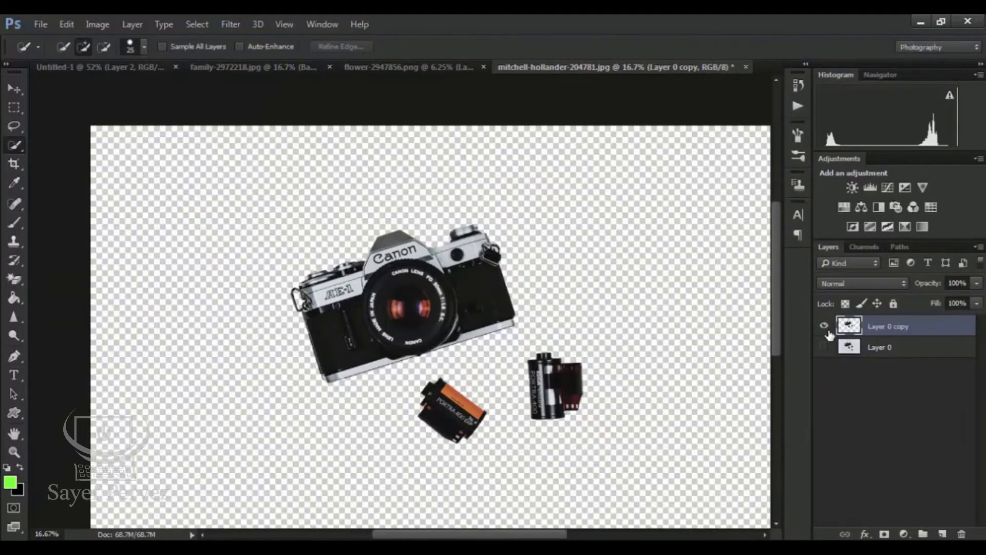
# Step: Compare the cut-out with the original photo by repeatedly showing and hiding Layer 0, leaving it hidden
pyautogui.click(825, 347)
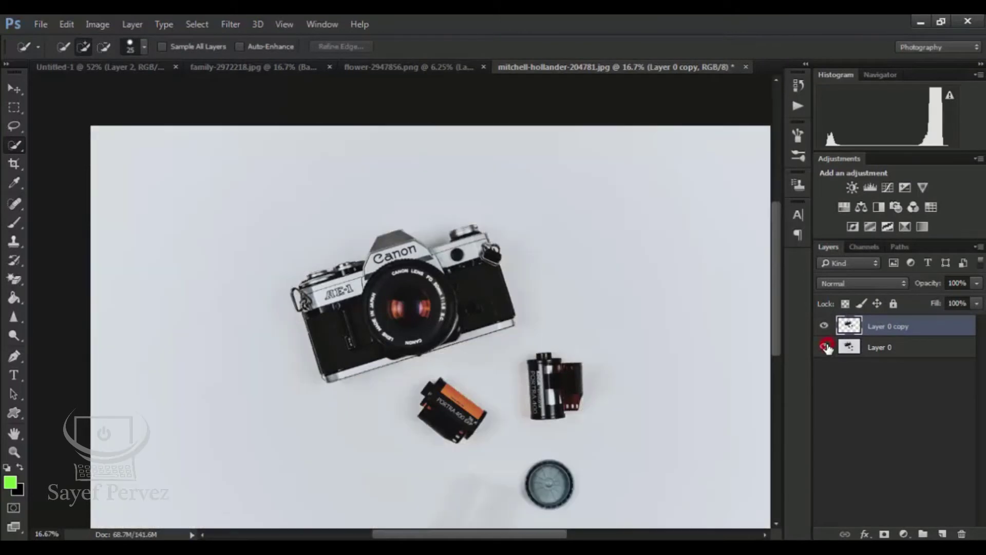
pyautogui.click(826, 348)
pyautogui.click(826, 347)
pyautogui.click(827, 347)
pyautogui.click(826, 348)
pyautogui.click(826, 348)
pyautogui.click(826, 347)
pyautogui.click(826, 348)
pyautogui.click(826, 347)
pyautogui.click(826, 348)
# Step: Copy the camera and film cut-out layer into the Untitled-1 document
pyautogui.click(15, 88)
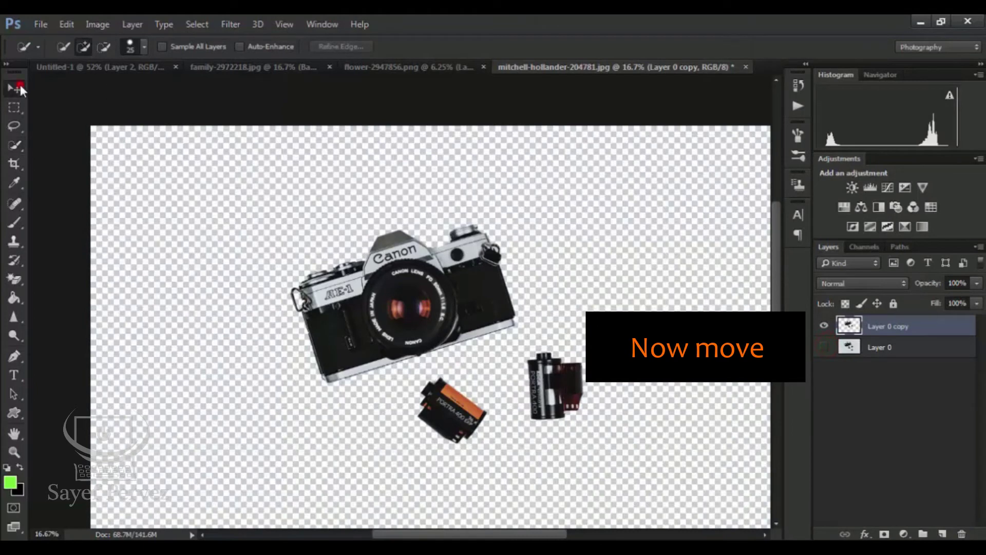
pyautogui.moveTo(372, 246); pyautogui.dragTo(186, 92)
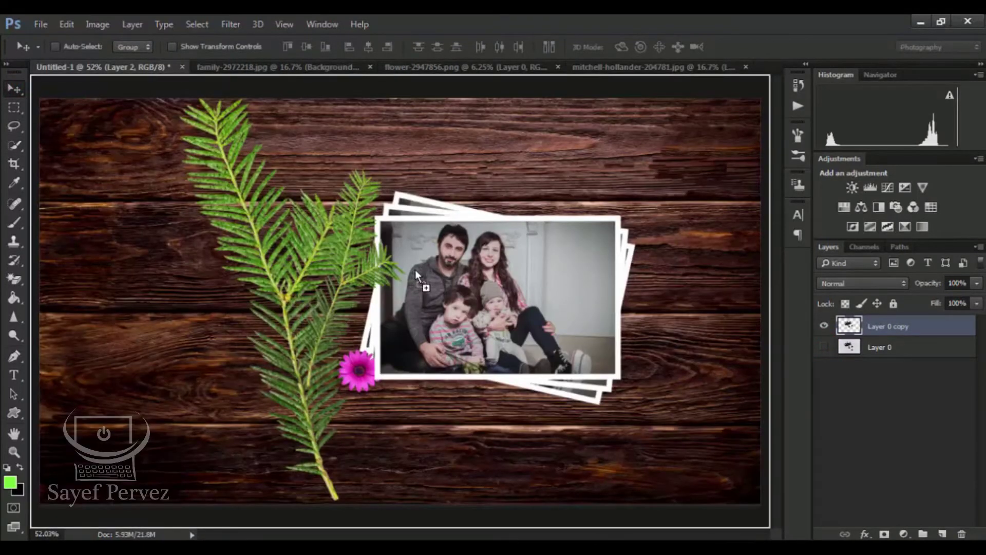
pyautogui.moveTo(415, 270); pyautogui.dragTo(472, 227)
pyautogui.hotkey('ctrl', '-')
pyautogui.hotkey('ctrl', '-')
pyautogui.hotkey('ctrl', '-')
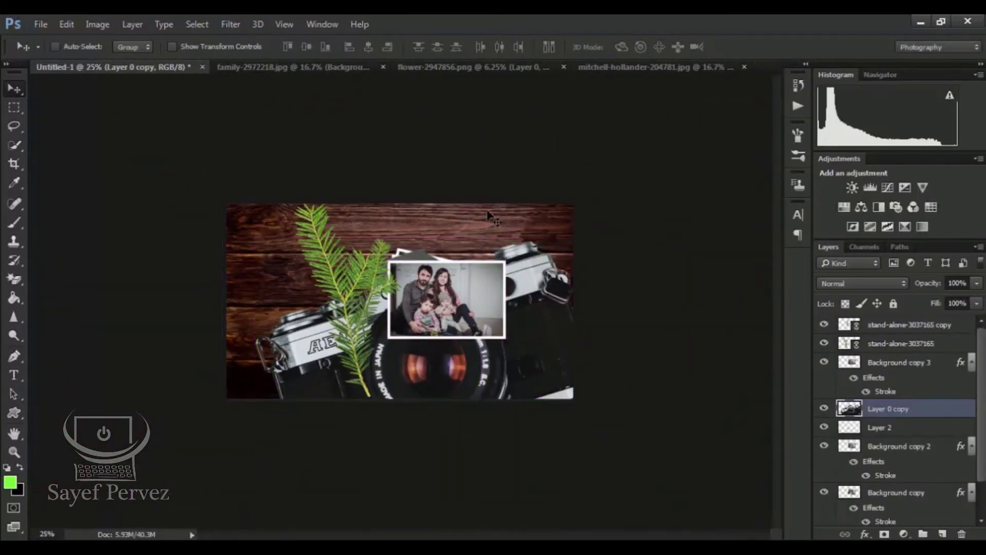
# Step: Scale the camera cut-out layer down to about 20% of its size
pyautogui.press('ctrl')
pyautogui.hotkey('ctrl', 't')
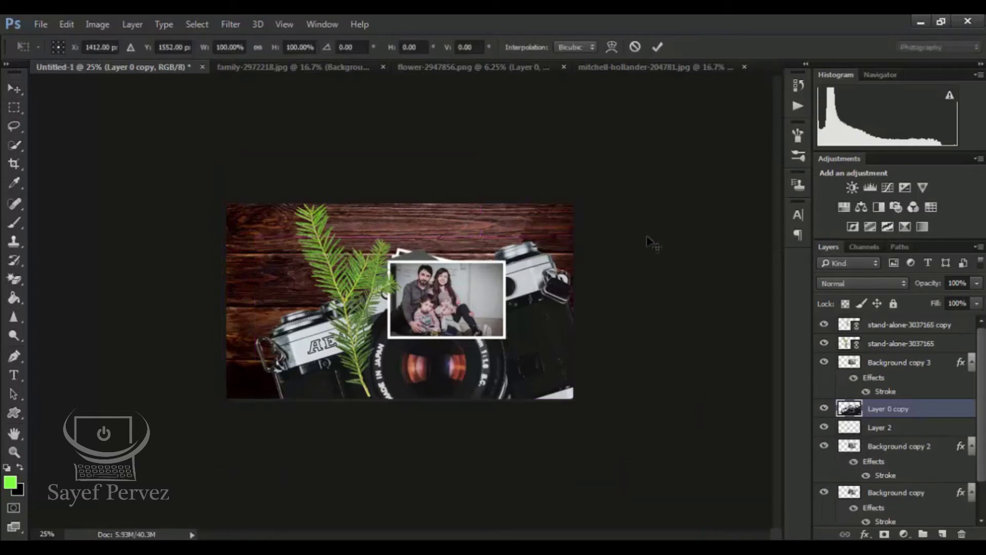
pyautogui.moveTo(709, 232); pyautogui.dragTo(551, 279)
pyautogui.hotkey('ctrl', '0')
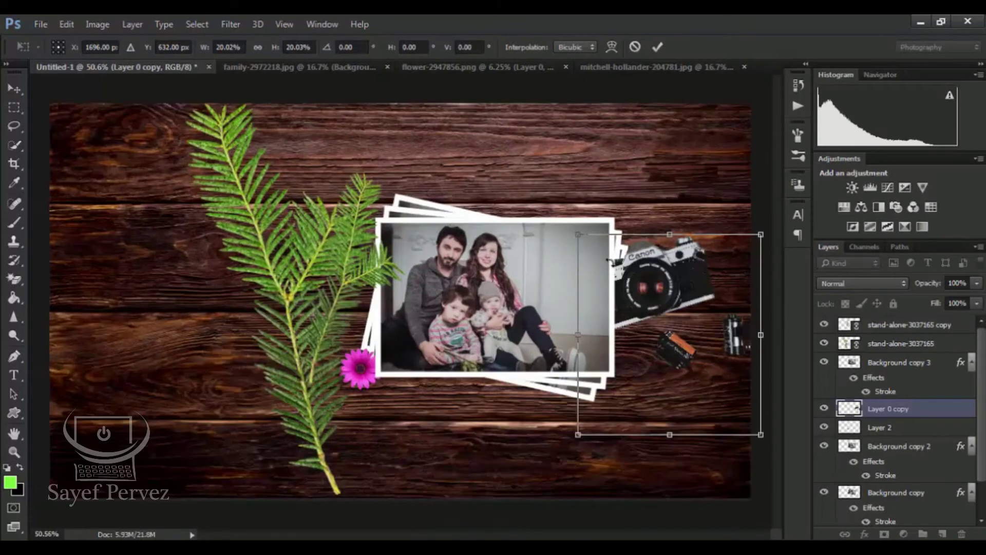
# Step: Move the camera items onto the fir branches and bring their layer to the top of the layer stack
pyautogui.moveTo(672, 268); pyautogui.dragTo(207, 254)
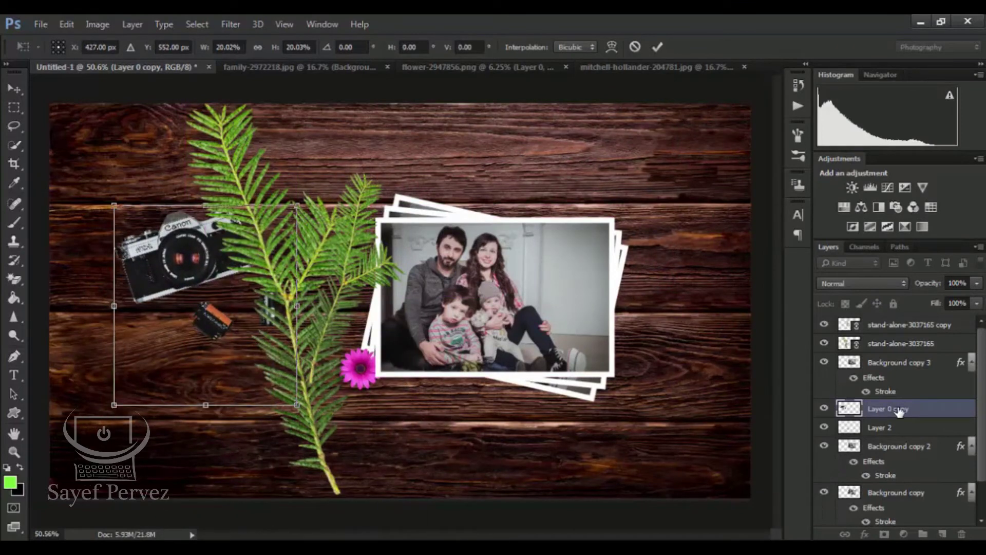
pyautogui.click(657, 47)
pyautogui.moveTo(888, 408); pyautogui.dragTo(889, 314)
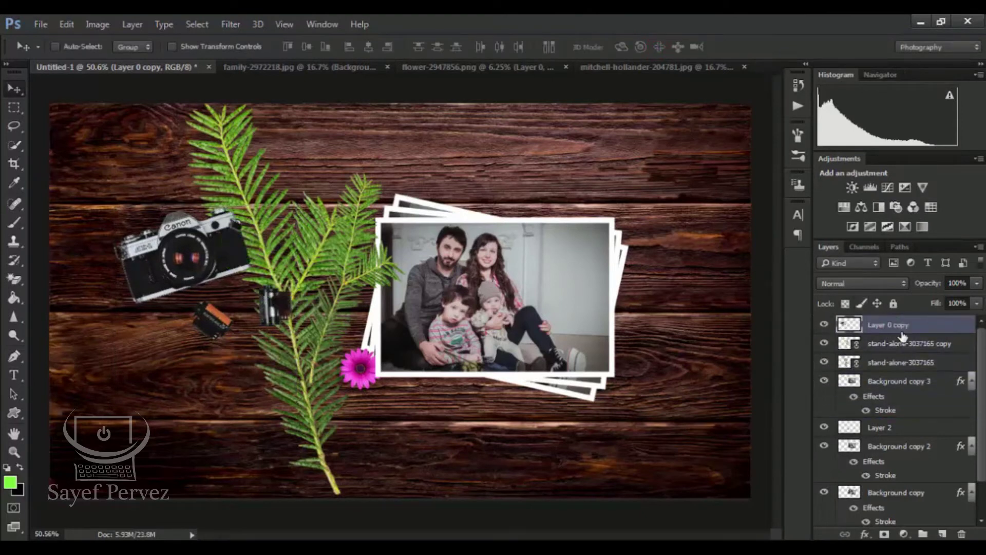
pyautogui.moveTo(215, 262); pyautogui.dragTo(254, 263)
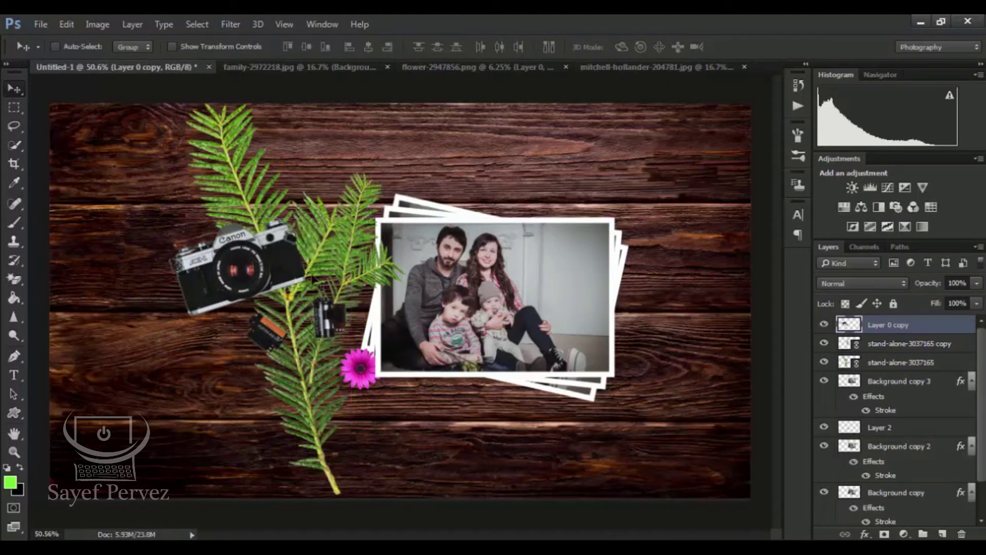
# Step: Shift both fir branches toward the canvas's left edge and place the camera items beside the photo stack's upper-left corner
pyautogui.click(901, 349)
pyautogui.keyDown('shift'); pyautogui.click(902, 362); pyautogui.keyUp('shift')
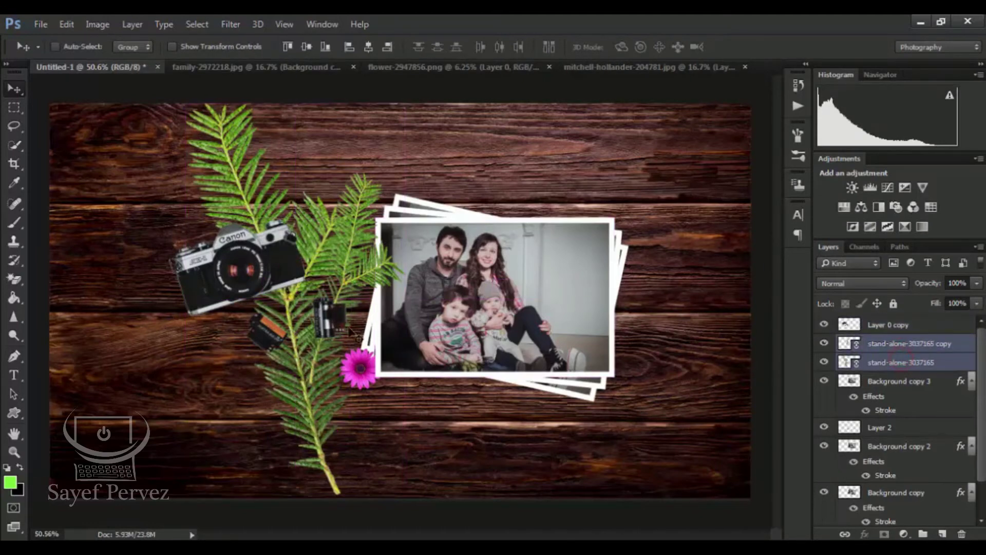
pyautogui.moveTo(339, 265); pyautogui.dragTo(314, 181)
pyautogui.click(902, 324)
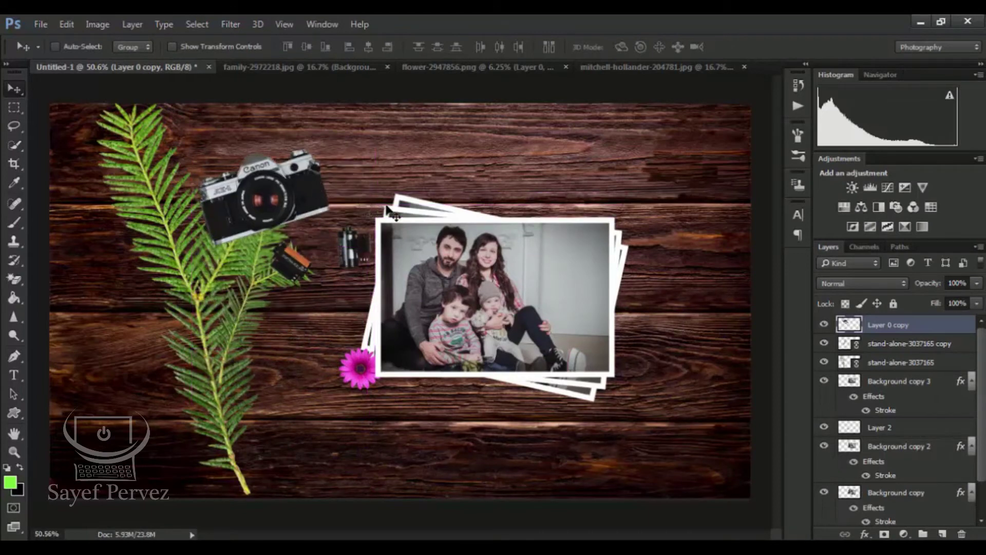
pyautogui.press('ctrl')
pyautogui.hotkey('ctrl', '-')
pyautogui.hotkey('ctrl', '-')
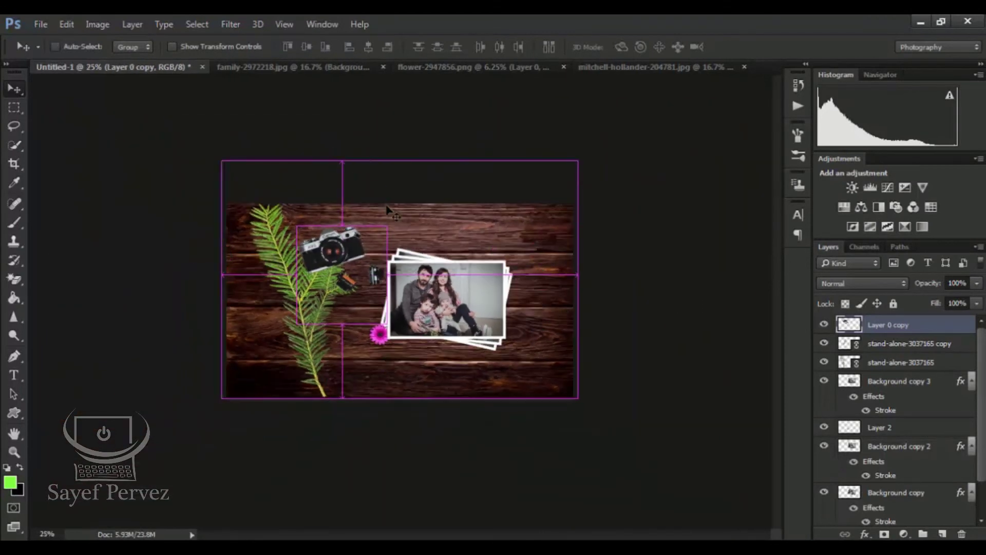
pyautogui.press('ctrl')
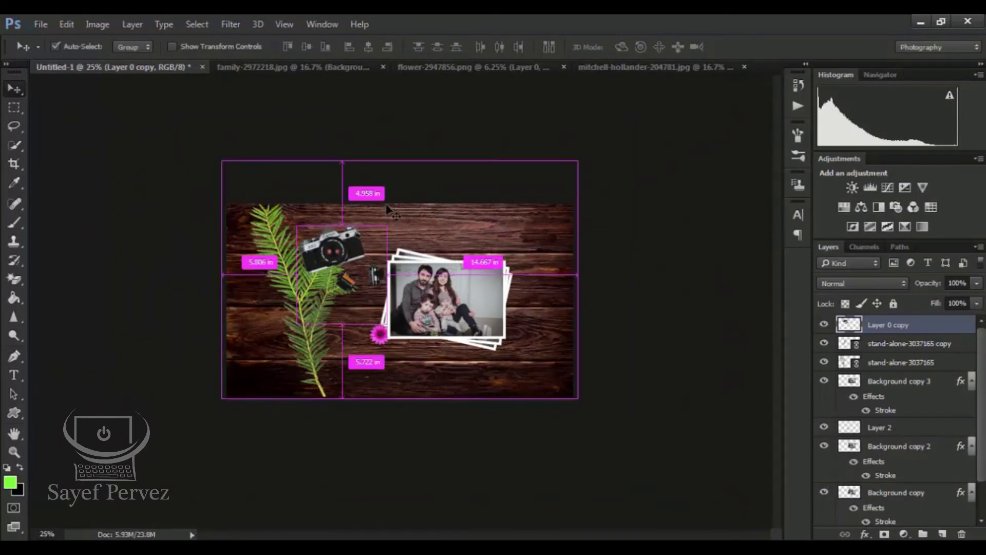
pyautogui.hotkey('ctrl', '0')
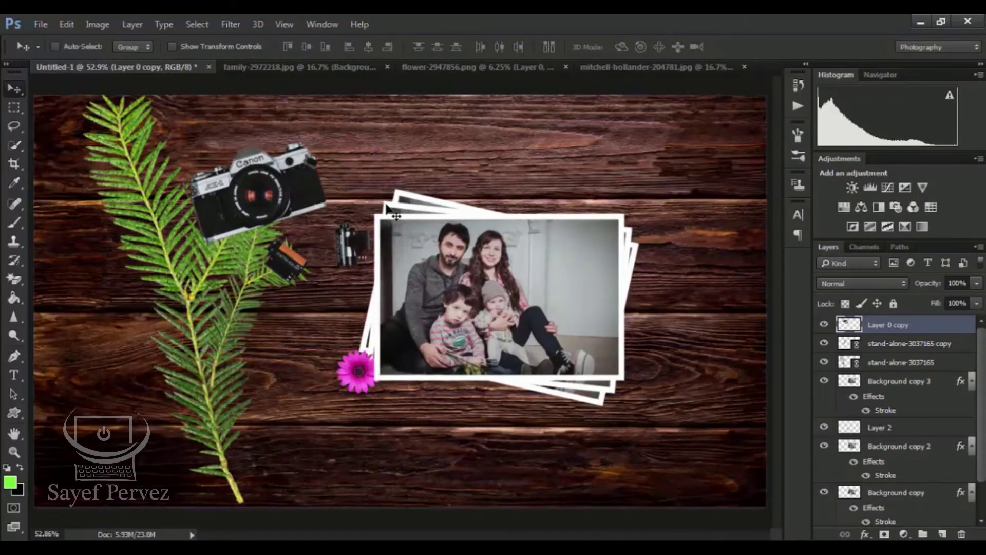
# Step: Place rose-3041864.png in the composition as a linked image
pyautogui.click(40, 26)
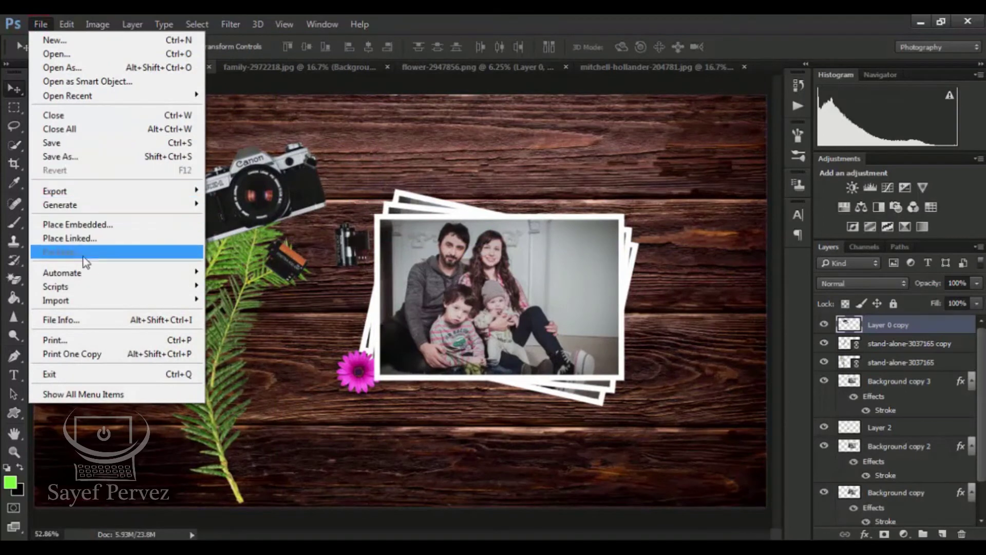
pyautogui.click(88, 238)
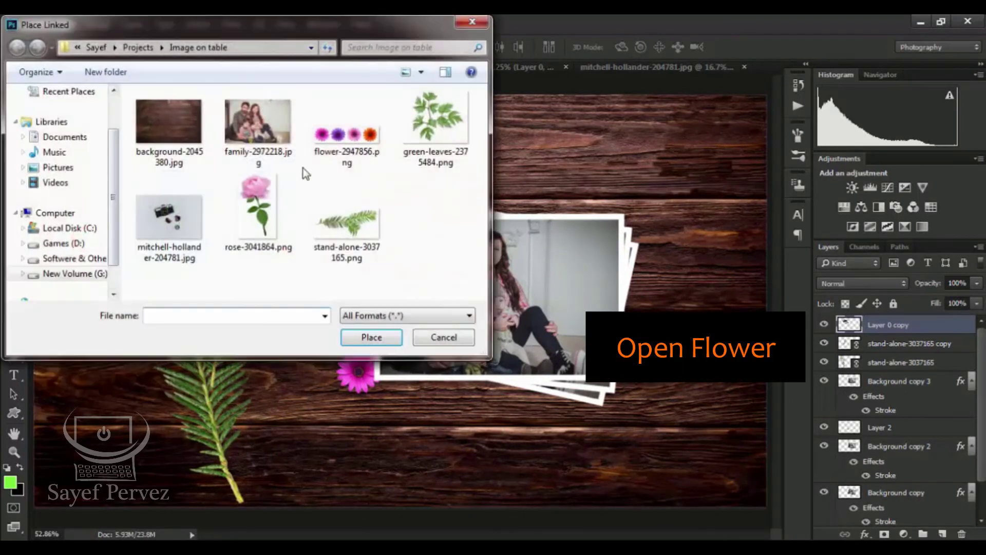
pyautogui.click(275, 194)
pyautogui.click(376, 338)
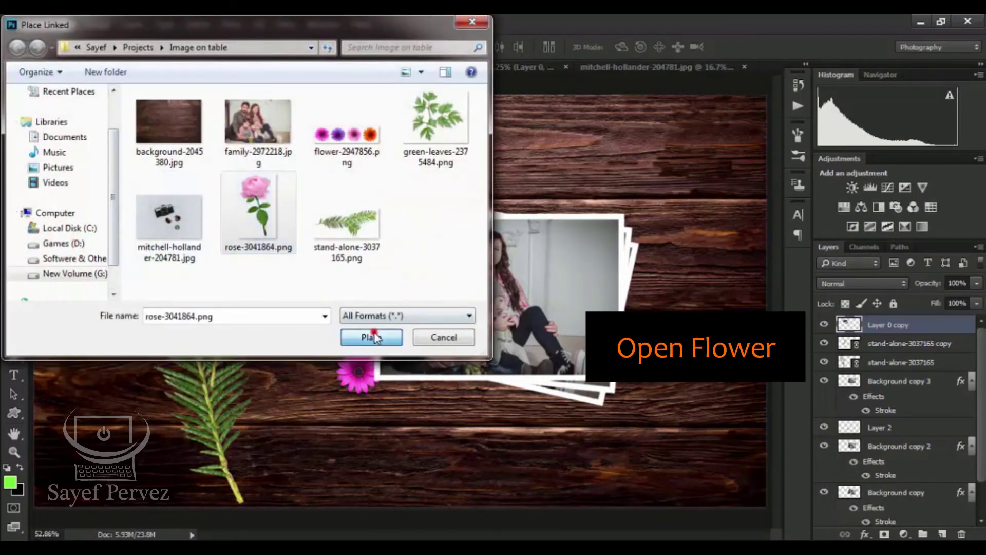
# Step: Scale the rose to about 33% width and 42% height, lay it nearly horizontal and position it above the family photo
pyautogui.moveTo(497, 139); pyautogui.dragTo(566, 153)
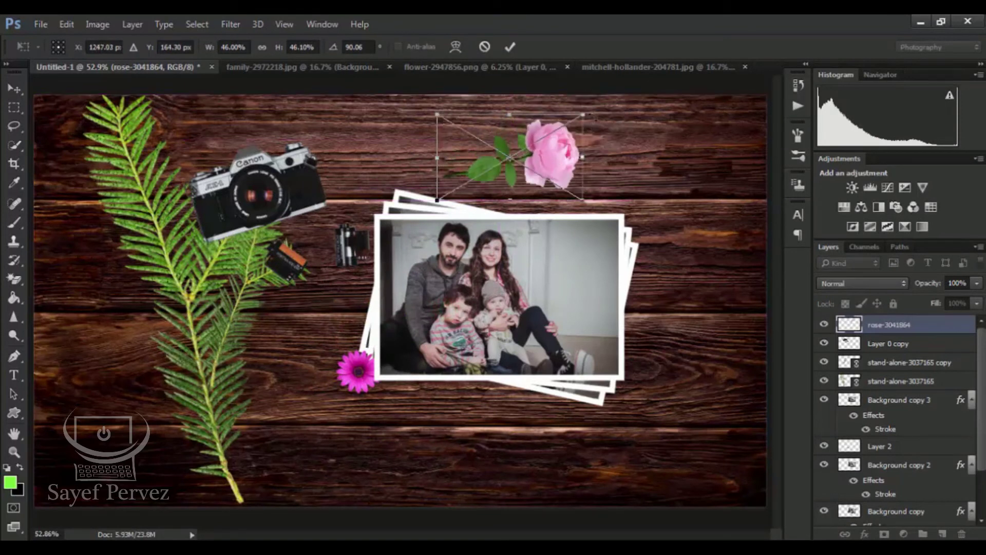
pyautogui.moveTo(595, 110); pyautogui.dragTo(590, 108)
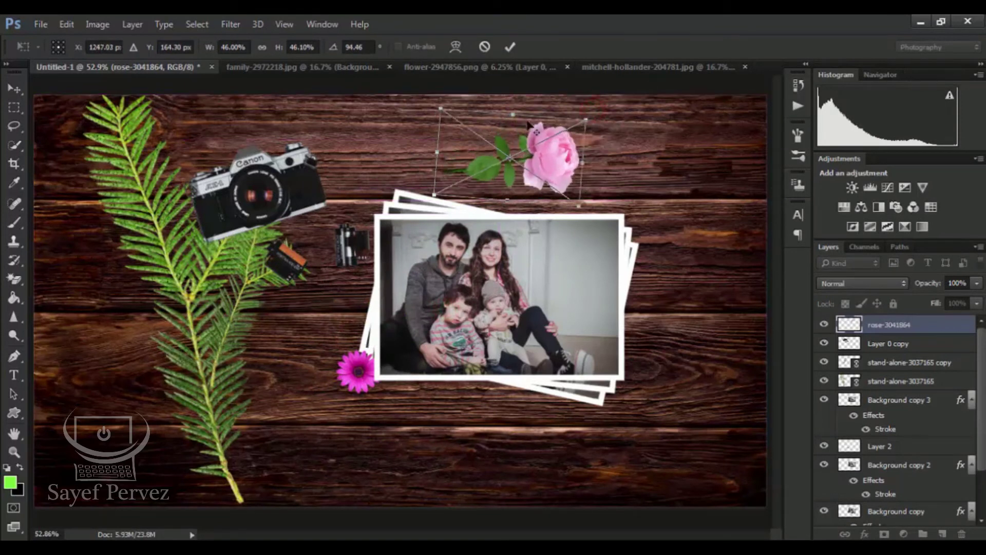
pyautogui.moveTo(513, 114); pyautogui.dragTo(511, 133)
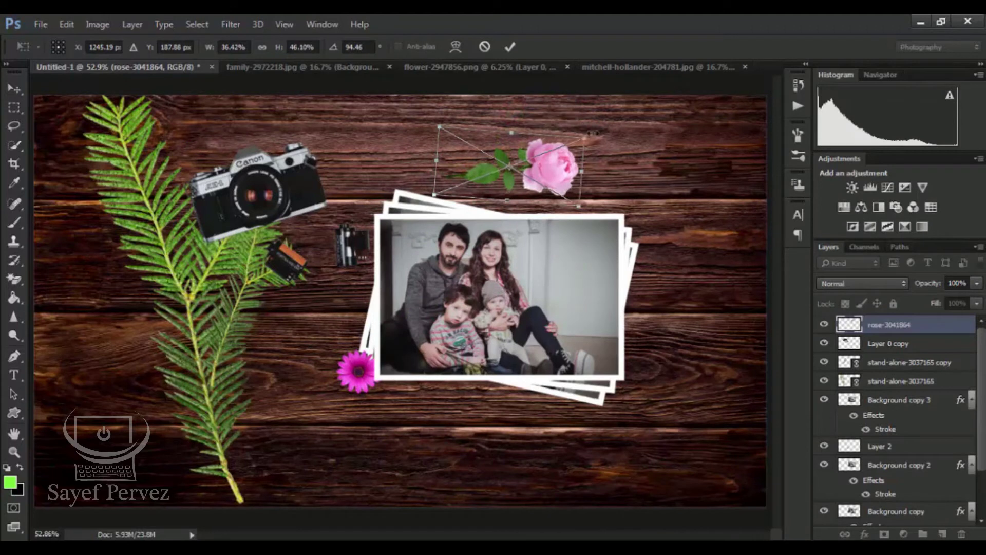
pyautogui.moveTo(586, 138)
pyautogui.mouseDown()
pyautogui.moveTo(560, 149)
pyautogui.moveTo(589, 144)
pyautogui.mouseUp()
pyautogui.click(510, 47)
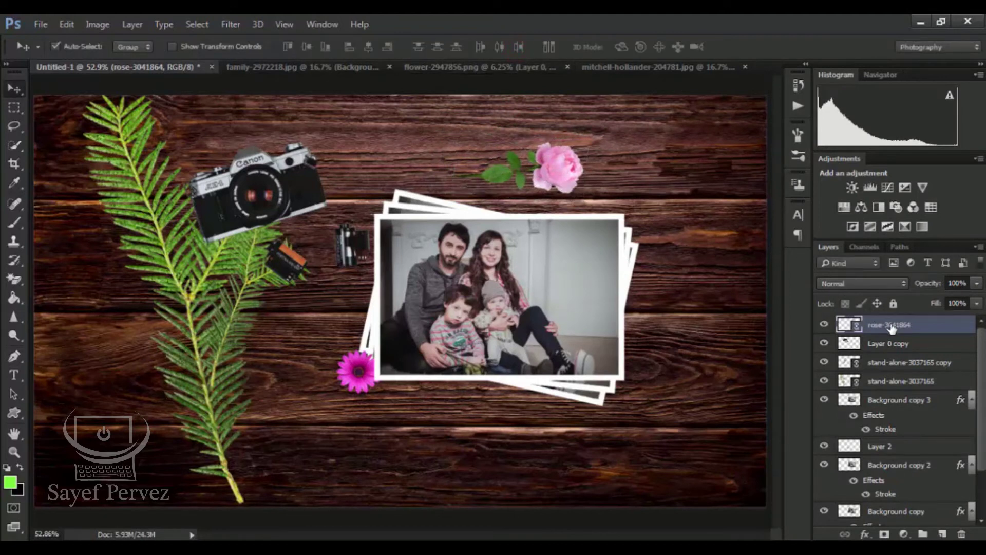
# Step: Duplicate the rose layer, rotate the copy to about 60° and place it just above the first rose
pyautogui.hotkey('ctrl', 'j')
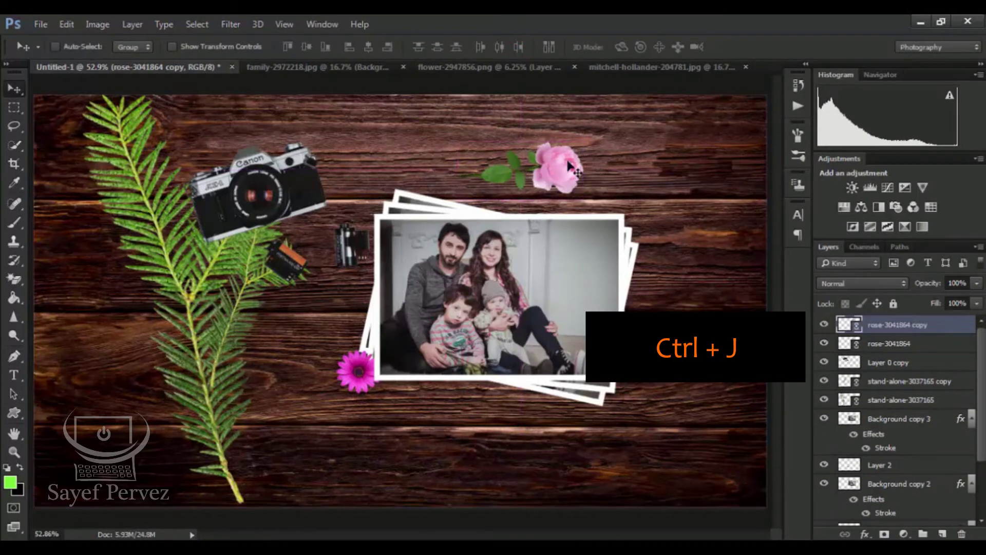
pyautogui.hotkey('ctrl', 't')
pyautogui.moveTo(604, 133); pyautogui.dragTo(591, 109)
pyautogui.moveTo(568, 141); pyautogui.dragTo(558, 78)
pyautogui.moveTo(551, 119); pyautogui.dragTo(547, 111)
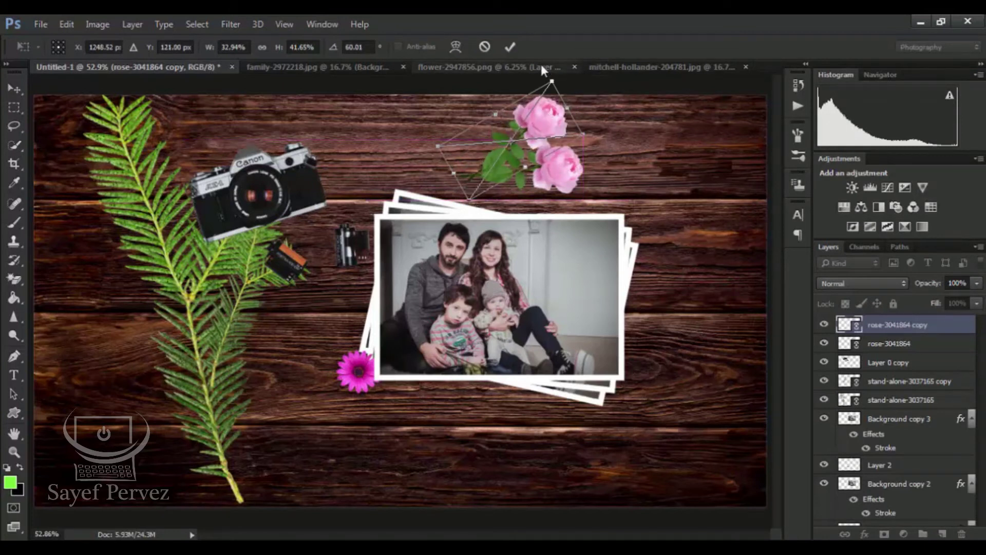
pyautogui.click(511, 47)
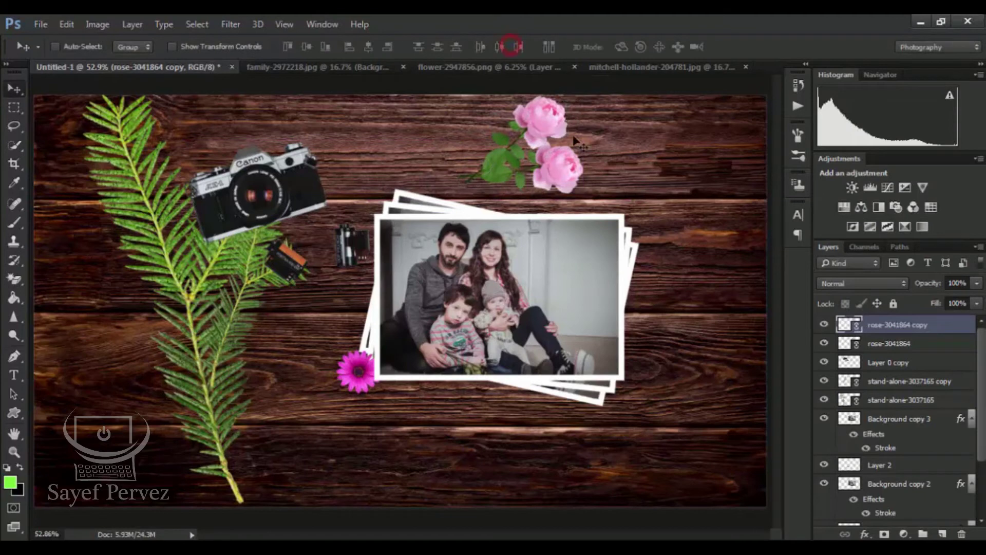
# Step: Select both rose layers and move them together between the fir branches and the magenta flower
pyautogui.keyDown('ctrl'); pyautogui.click(885, 343); pyautogui.keyUp('ctrl')
pyautogui.moveTo(549, 159); pyautogui.dragTo(473, 449)
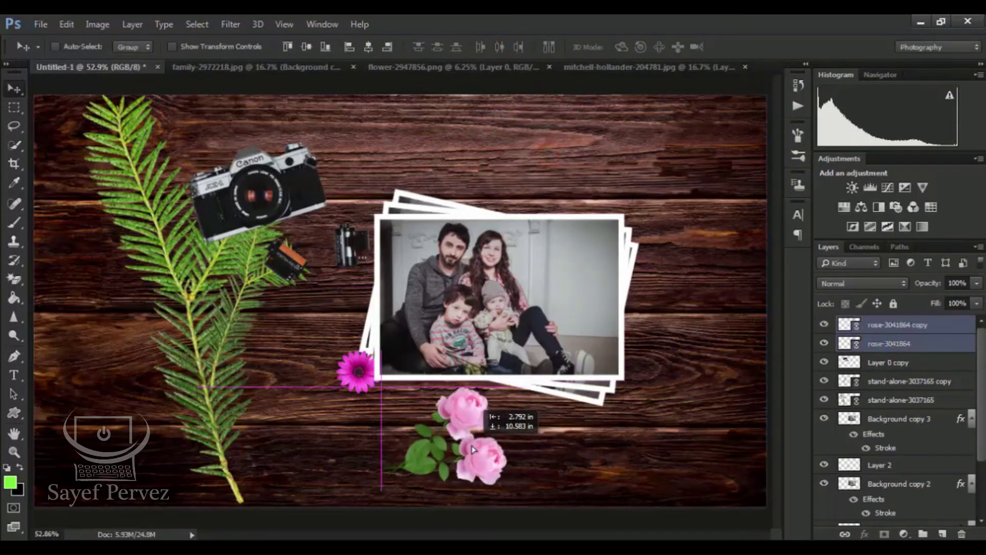
pyautogui.moveTo(560, 389); pyautogui.dragTo(307, 399)
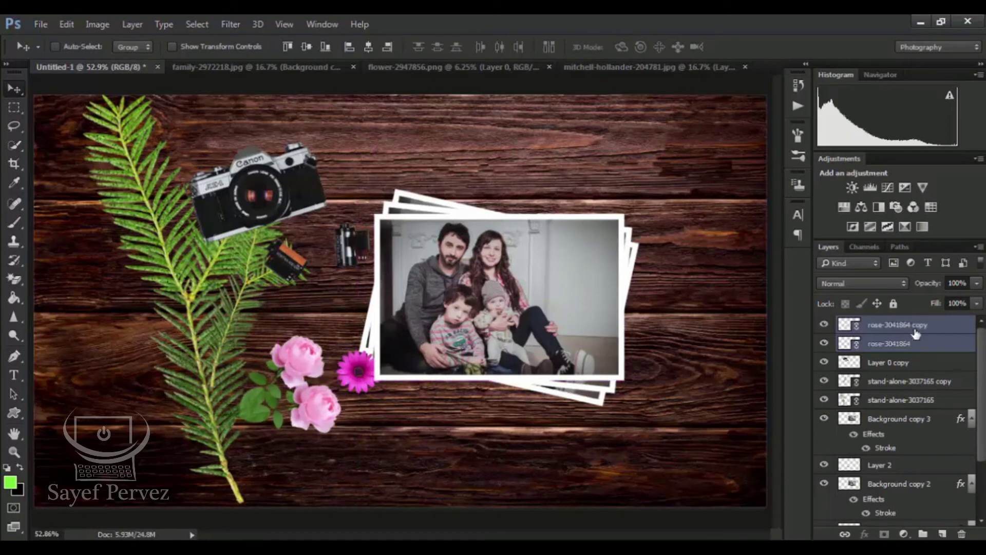
# Step: Group the two rose layers, and group the two stand-alone-3037165 branch layers separately
pyautogui.press('ctrl')
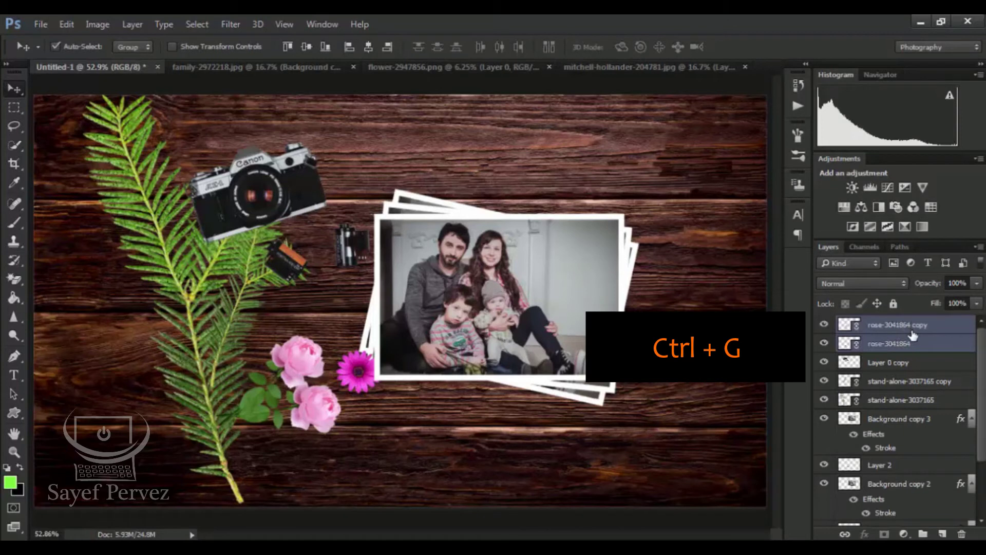
pyautogui.hotkey('ctrl', 'g')
pyautogui.click(900, 342)
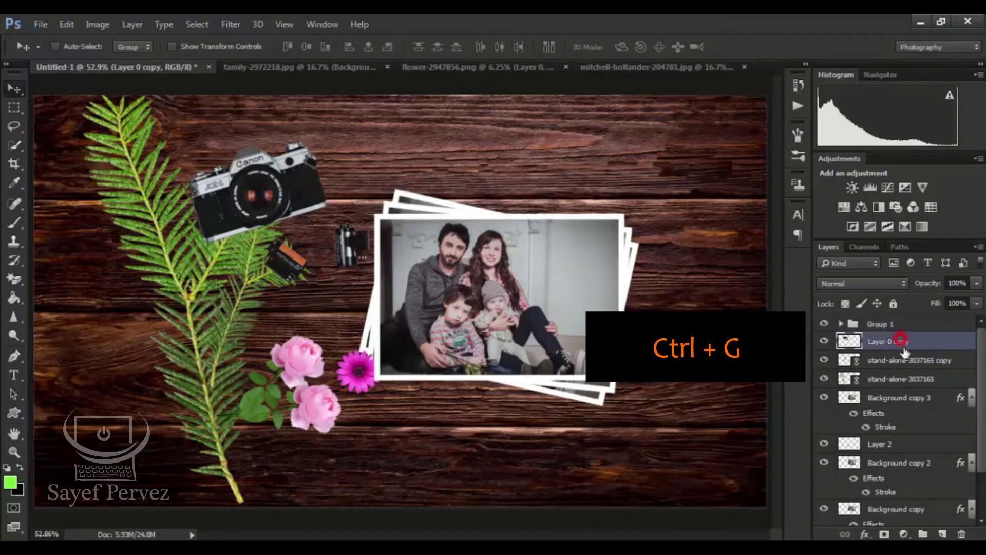
pyautogui.click(905, 360)
pyautogui.press('ctrl')
pyautogui.keyDown('ctrl'); pyautogui.click(909, 379); pyautogui.keyUp('ctrl')
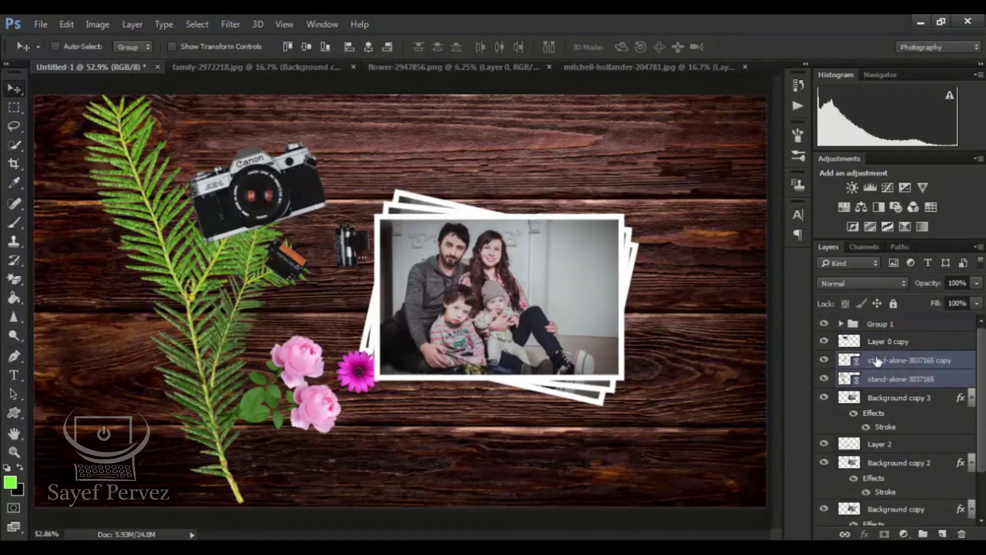
pyautogui.hotkey('ctrl', 'g')
# Step: Rename the fir branch group as leaf
pyautogui.doubleClick(888, 361)
pyautogui.press('BackSpace')
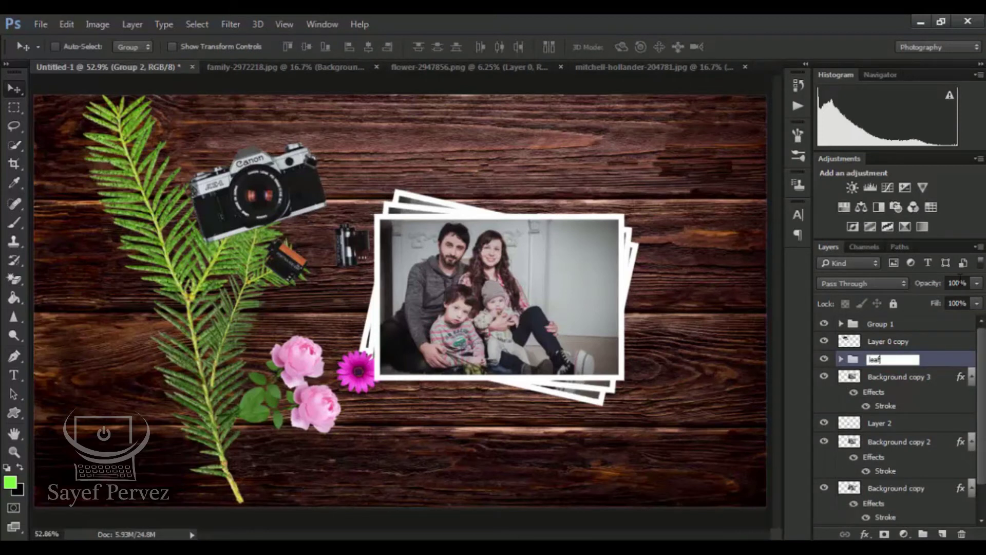
pyautogui.press('Return')
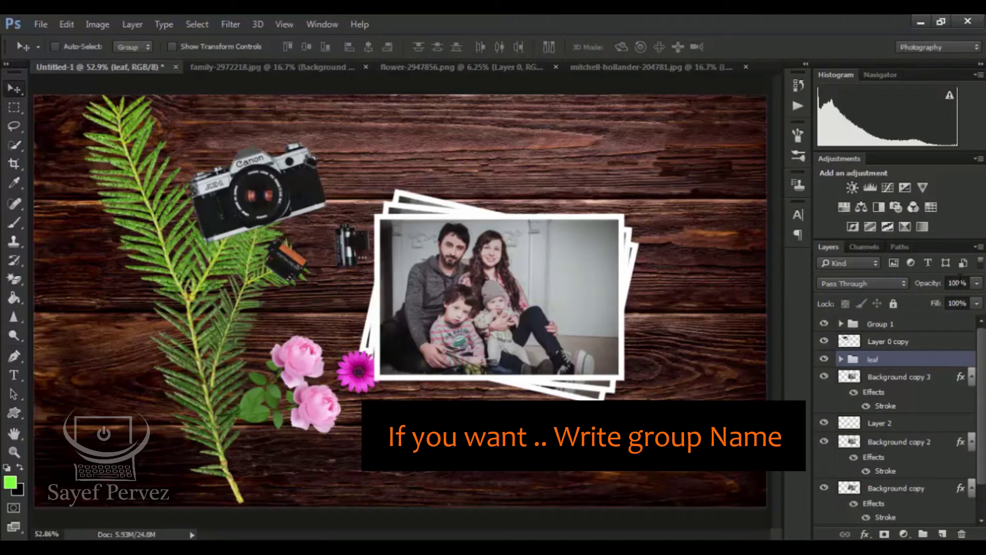
# Step: Rename the rose layers' group, Group 1, as Rose
pyautogui.doubleClick(889, 323)
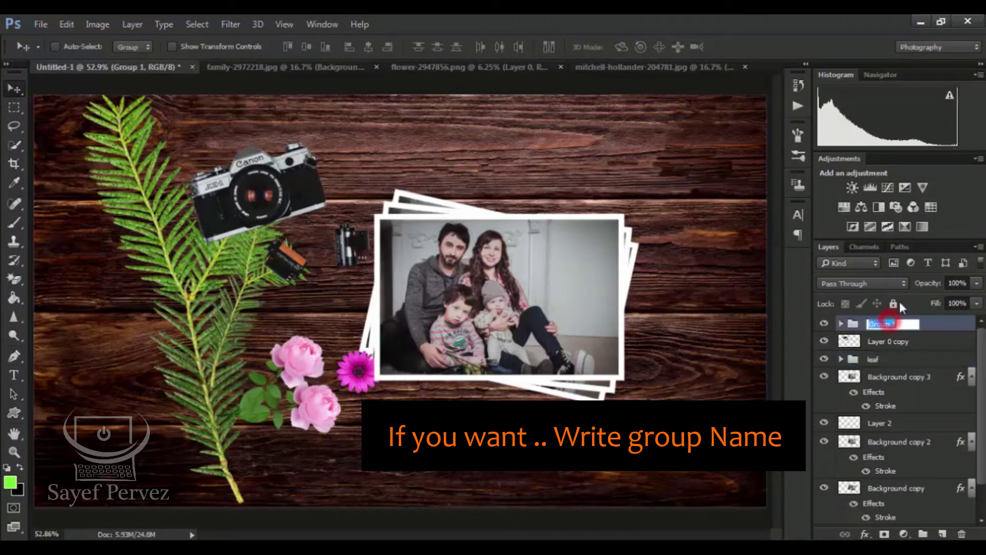
pyautogui.write('Rose')
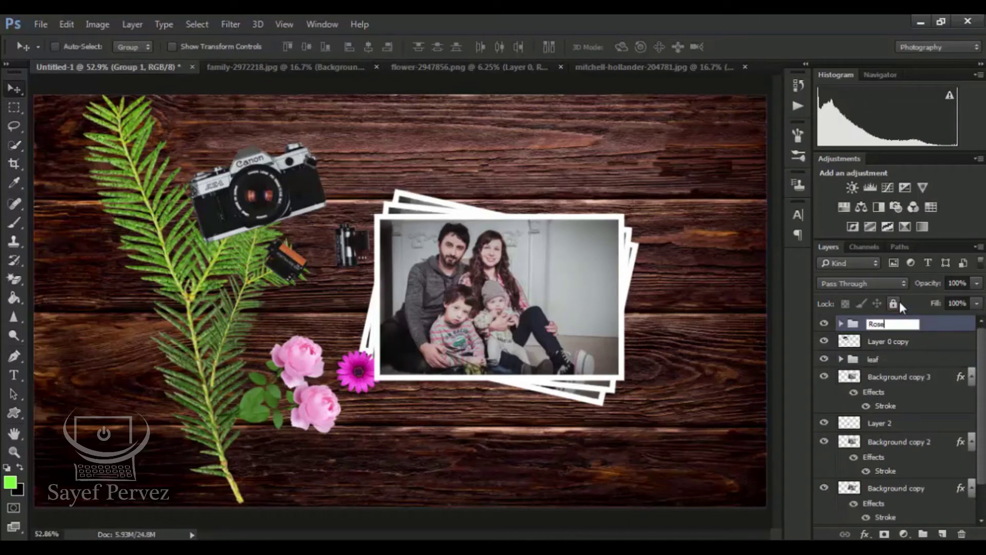
pyautogui.click(887, 339)
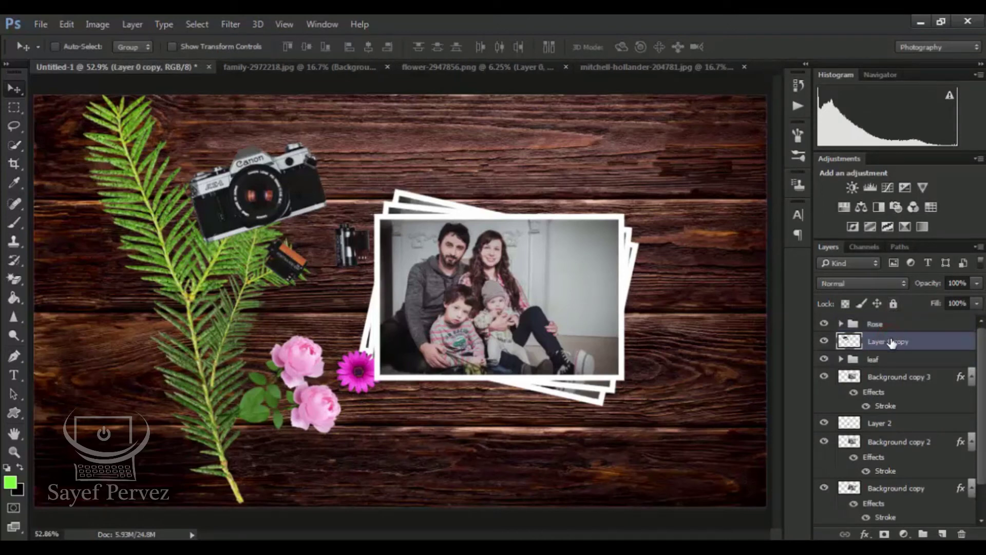
# Step: Add a drop shadow with higher opacity and shorter distance to the Rose group, and copy the effect to Layer 0 copy and the leaf group
pyautogui.click(885, 324)
pyautogui.rightClick(874, 323)
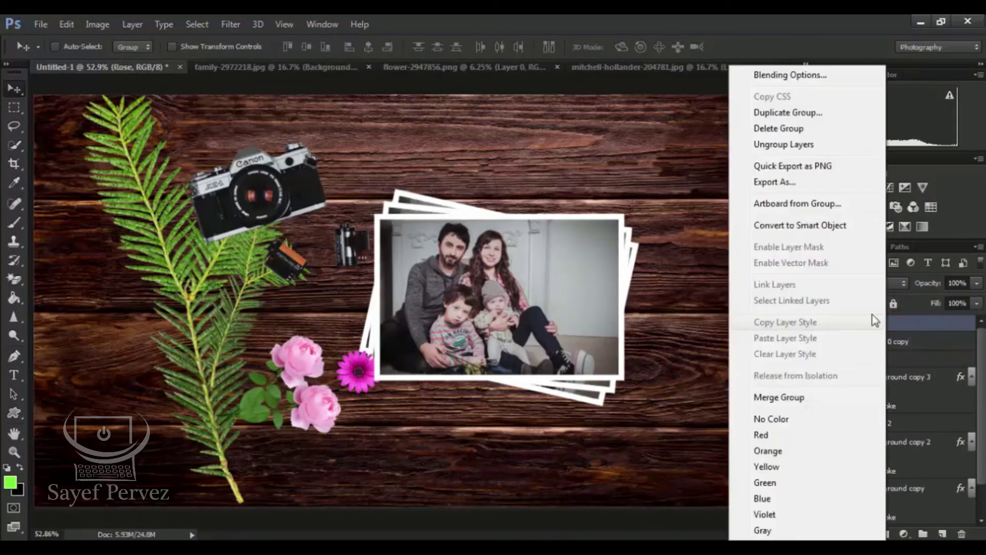
pyautogui.click(791, 75)
pyautogui.moveTo(534, 88); pyautogui.dragTo(775, 56)
pyautogui.moveTo(681, 52); pyautogui.dragTo(724, 49)
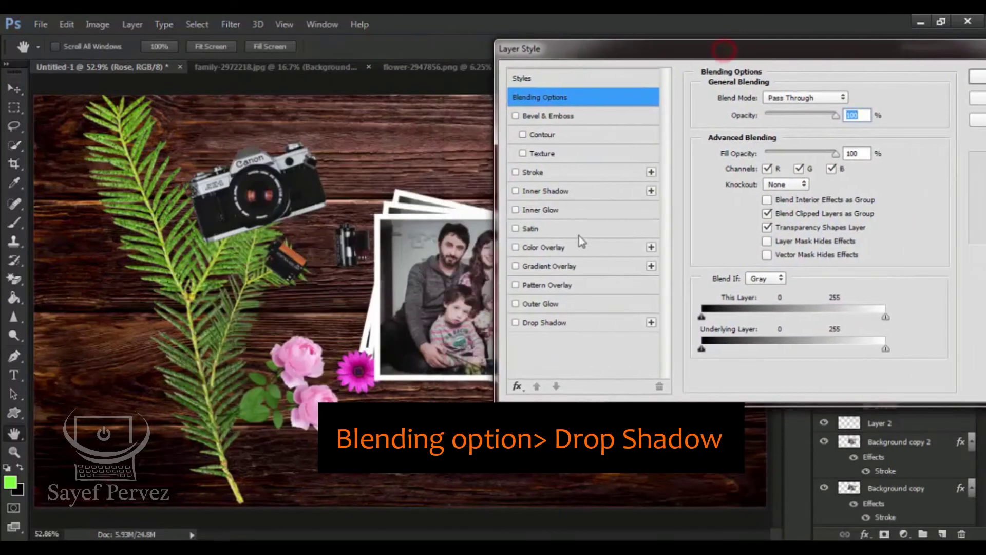
pyautogui.click(563, 320)
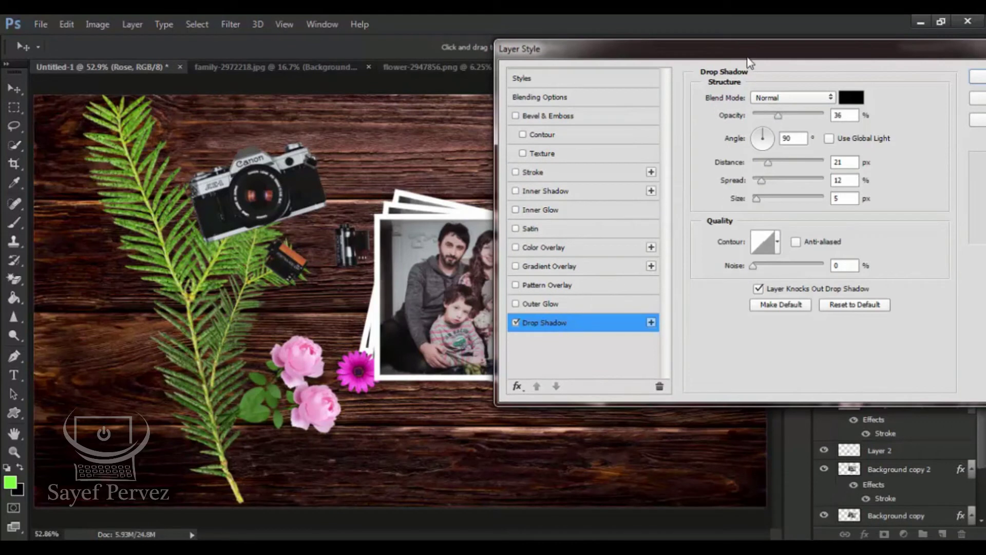
pyautogui.moveTo(748, 60); pyautogui.dragTo(791, 61)
pyautogui.moveTo(823, 118); pyautogui.dragTo(843, 119)
pyautogui.moveTo(812, 163); pyautogui.dragTo(803, 163)
pyautogui.moveTo(797, 56); pyautogui.dragTo(719, 63)
pyautogui.click(943, 87)
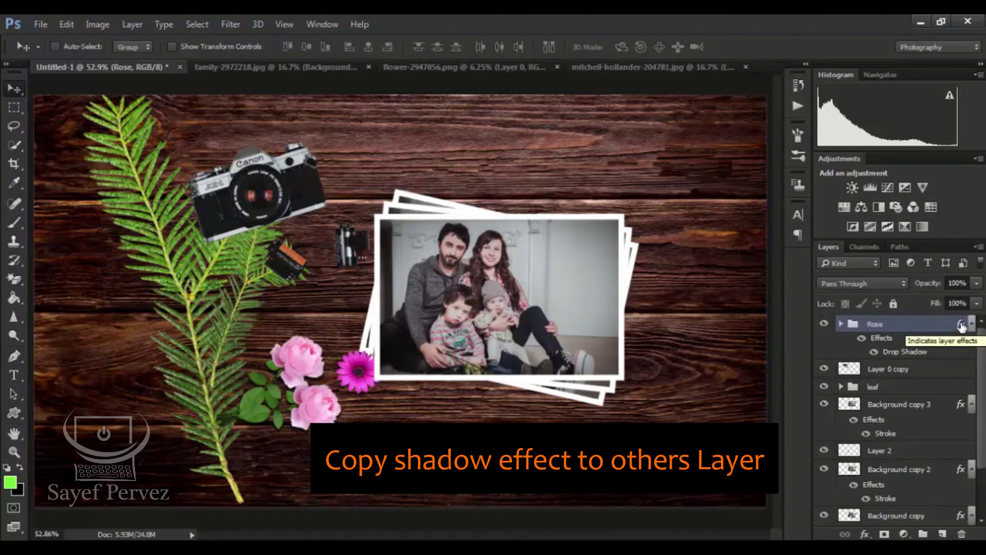
pyautogui.moveTo(961, 326); pyautogui.dragTo(956, 420)
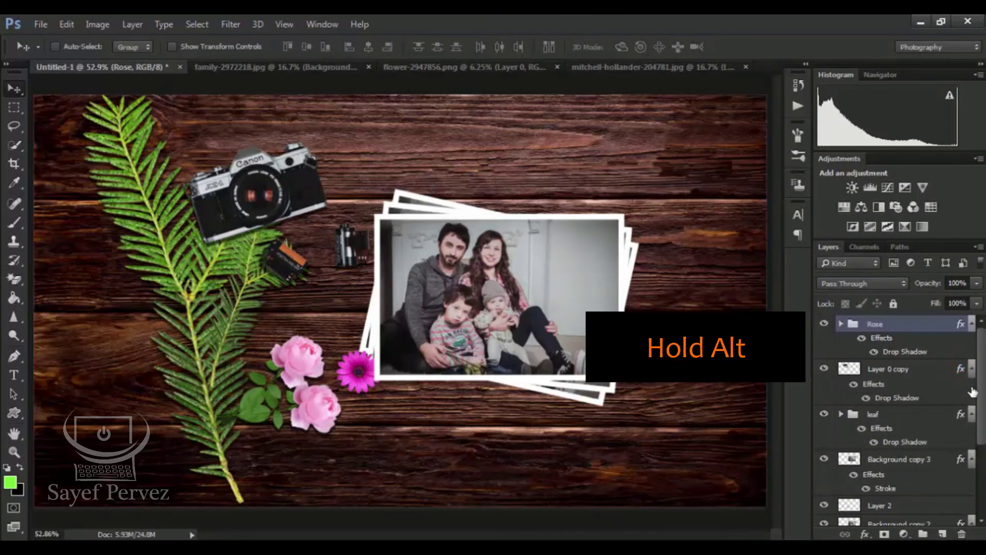
# Step: Group the three white-bordered family photo layers, Background copy, Background copy 2 and Background copy 3
pyautogui.scroll(-3, 972, 392)
pyautogui.scroll(-2, 961, 398)
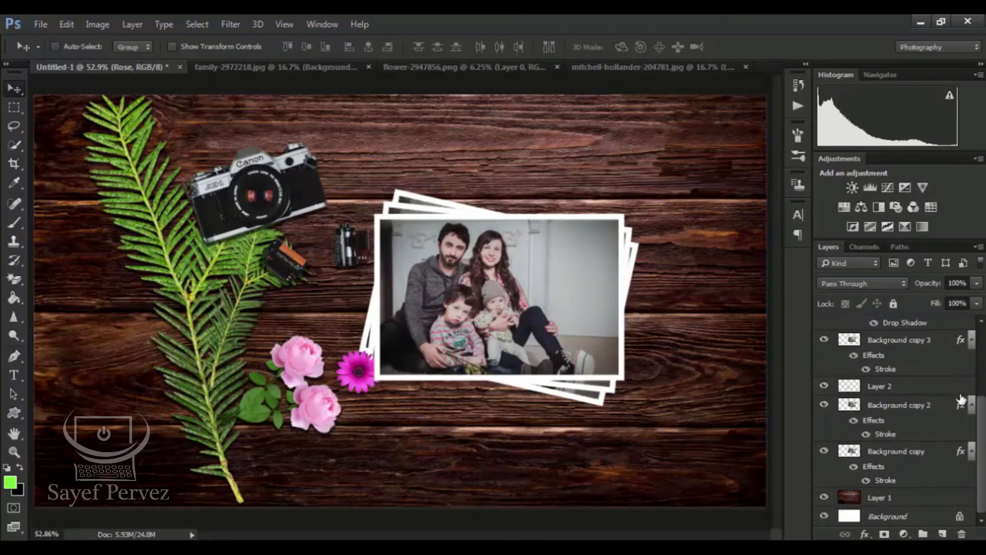
pyautogui.scroll(3, 961, 399)
pyautogui.click(934, 387)
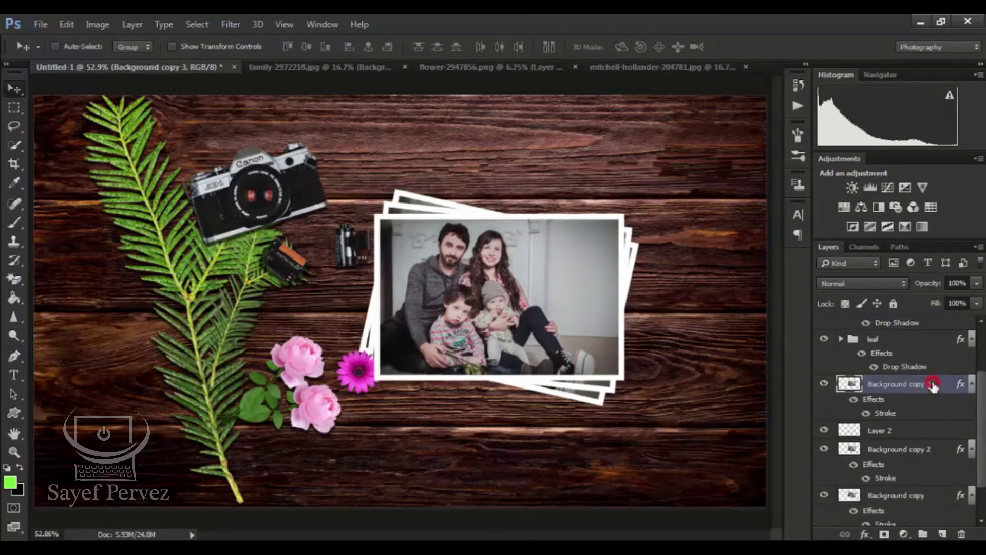
pyautogui.scroll(-3, 929, 409)
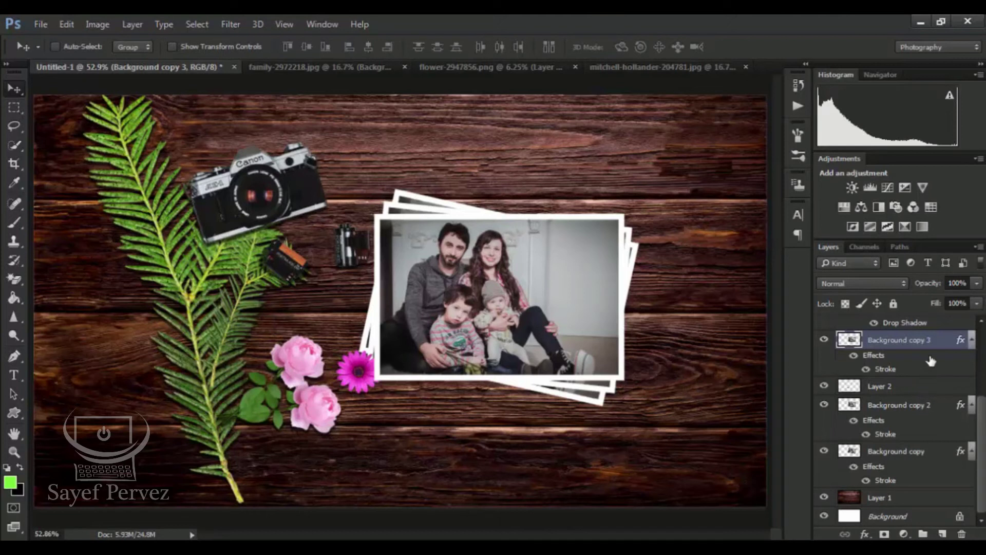
pyautogui.keyDown('ctrl'); pyautogui.click(925, 409); pyautogui.keyUp('ctrl')
pyautogui.keyDown('ctrl'); pyautogui.click(920, 452); pyautogui.keyUp('ctrl')
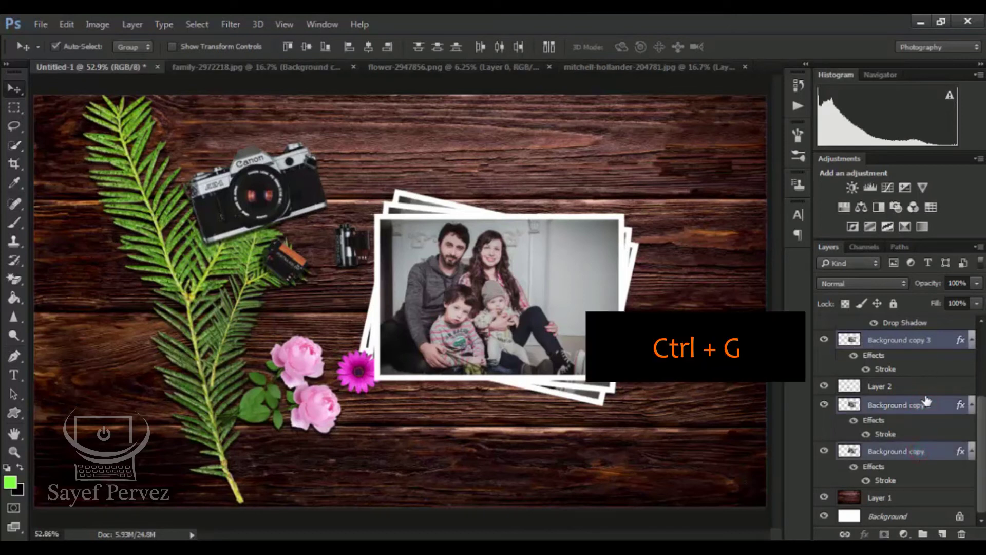
pyautogui.hotkey('ctrl', 'g')
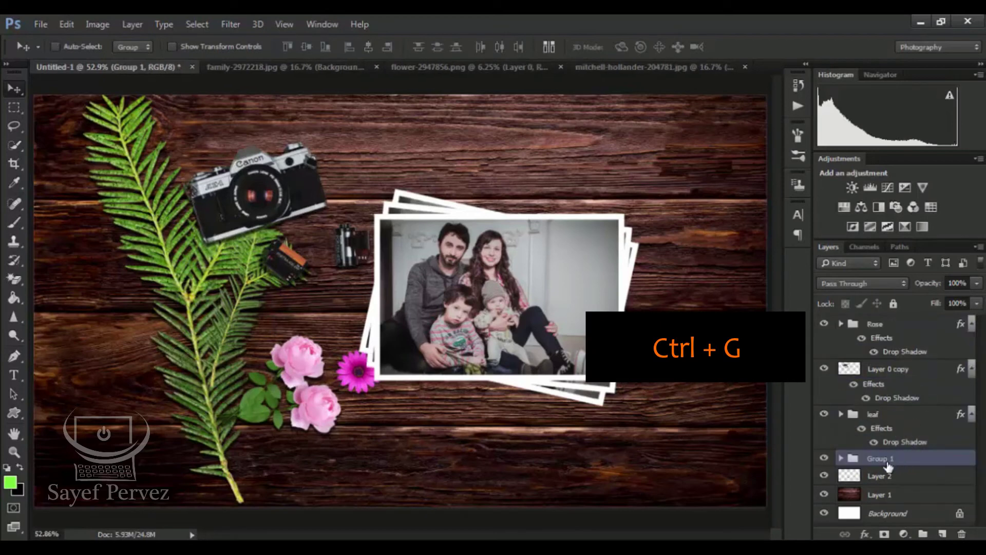
# Step: Rename the family photo group as Image and copy the leaf group's drop shadow to it
pyautogui.doubleClick(880, 459)
pyautogui.press('BackSpace')
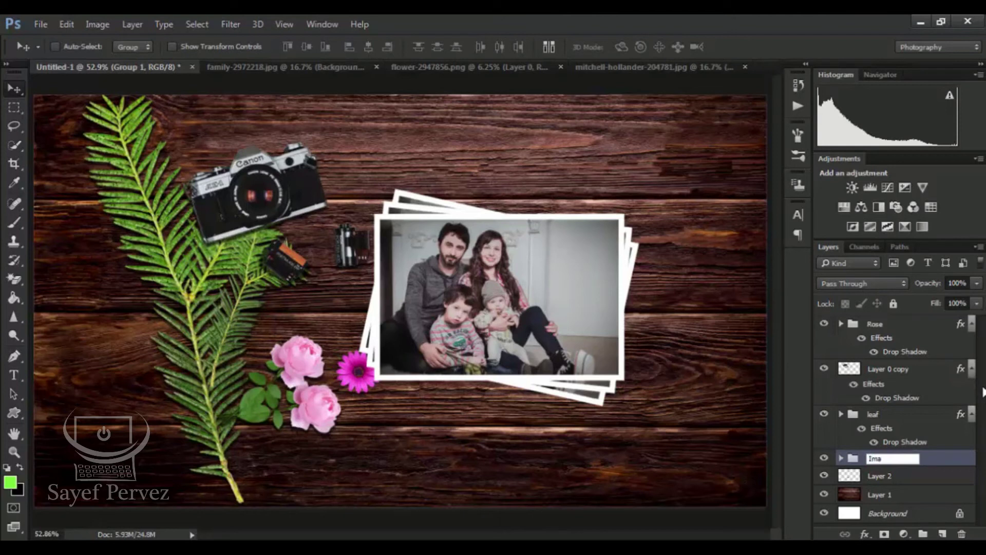
pyautogui.write('Image')
pyautogui.click(740, 443)
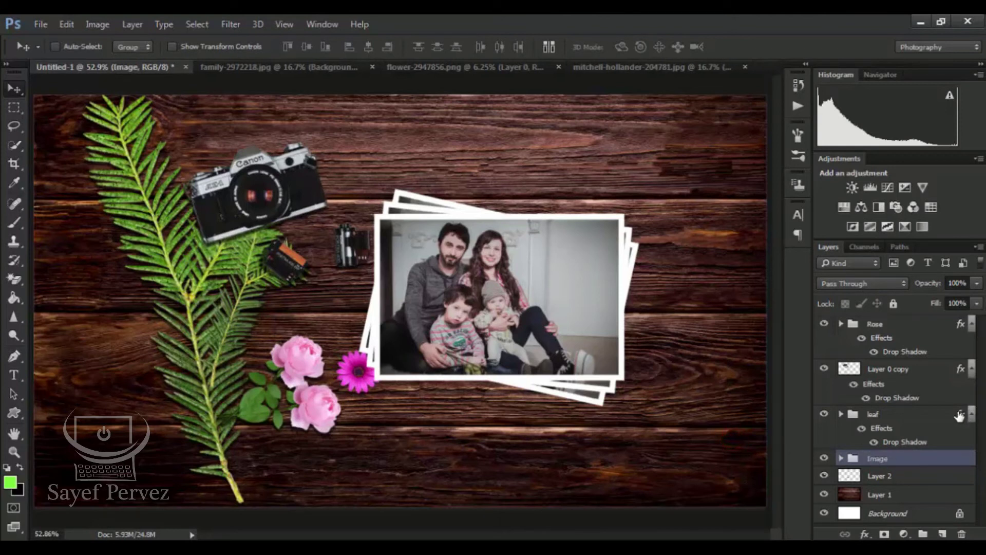
pyautogui.moveTo(959, 416); pyautogui.dragTo(961, 458)
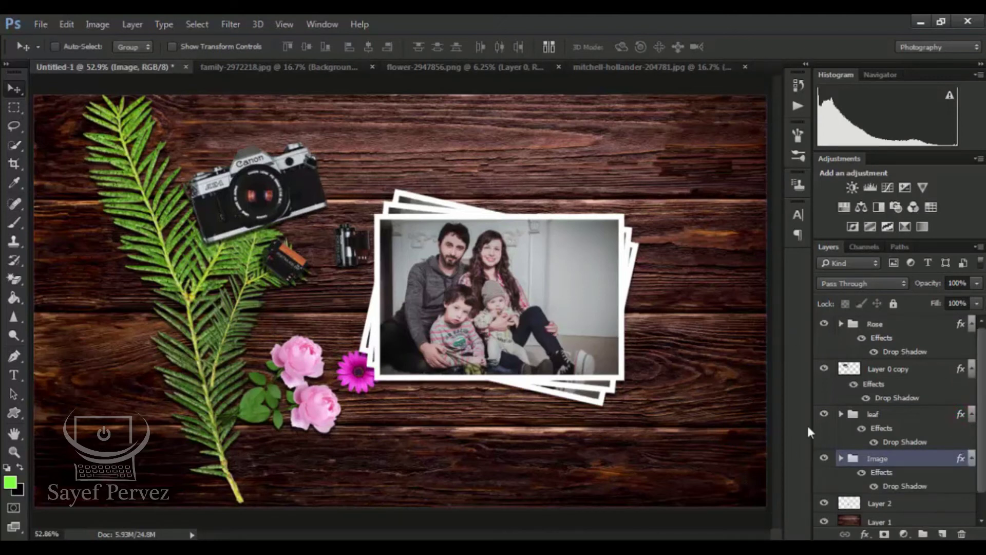
pyautogui.press('ctrl')
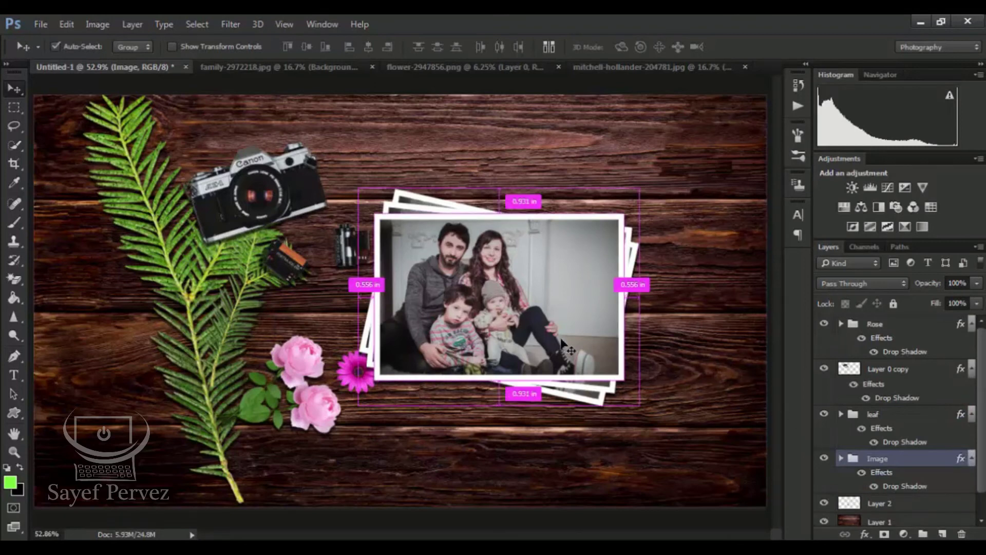
pyautogui.hotkey('ctrl', '-')
pyautogui.hotkey('ctrl', '-')
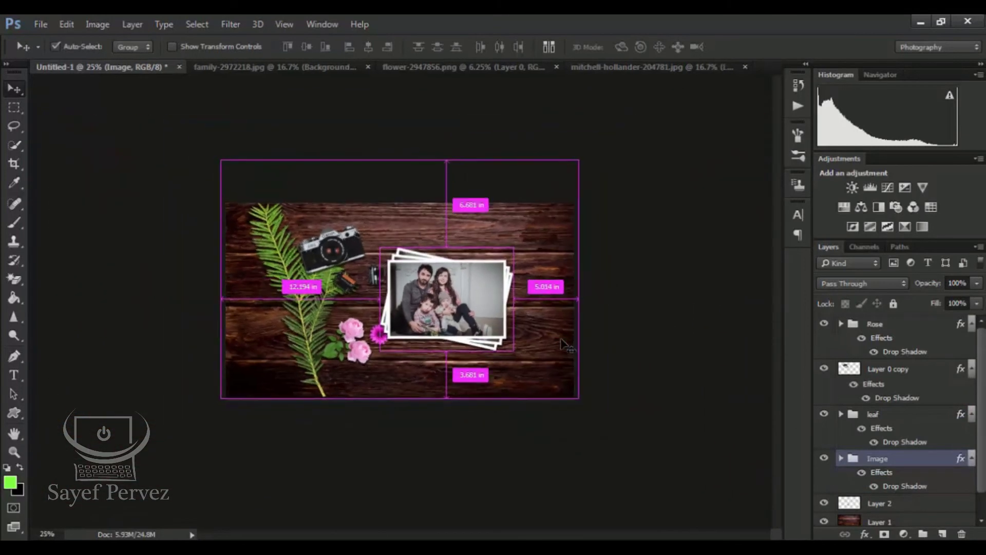
pyautogui.hotkey('ctrl', '+')
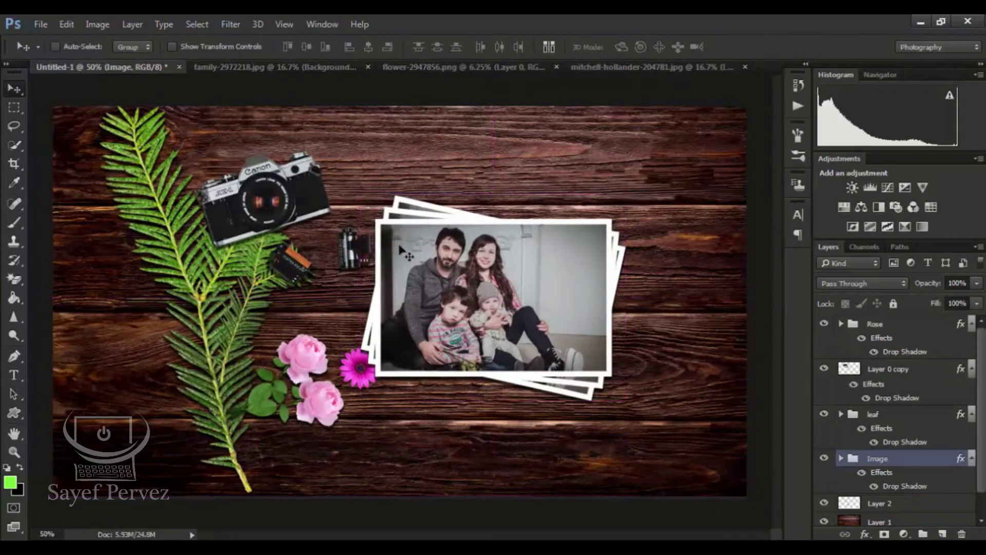
pyautogui.click(614, 66)
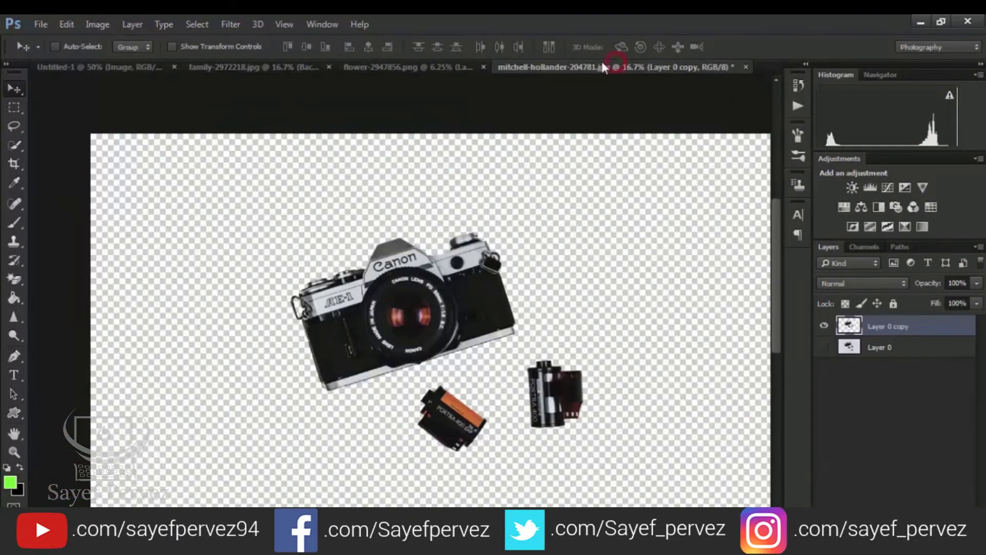
# Step: In flower-2947856.png, lasso the light pink flower, third in the row, and bring it into the Untitled-1 composition
pyautogui.click(471, 66)
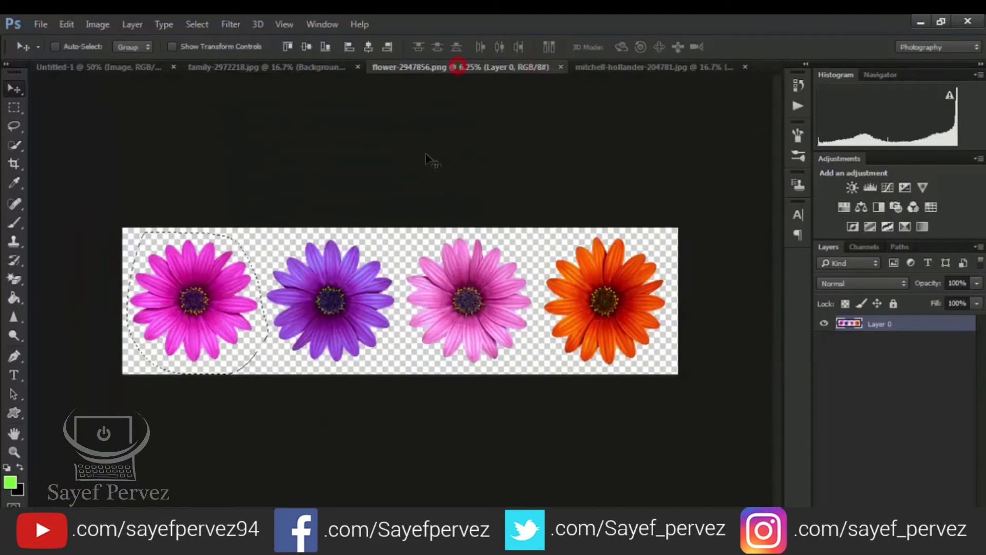
pyautogui.click(15, 125)
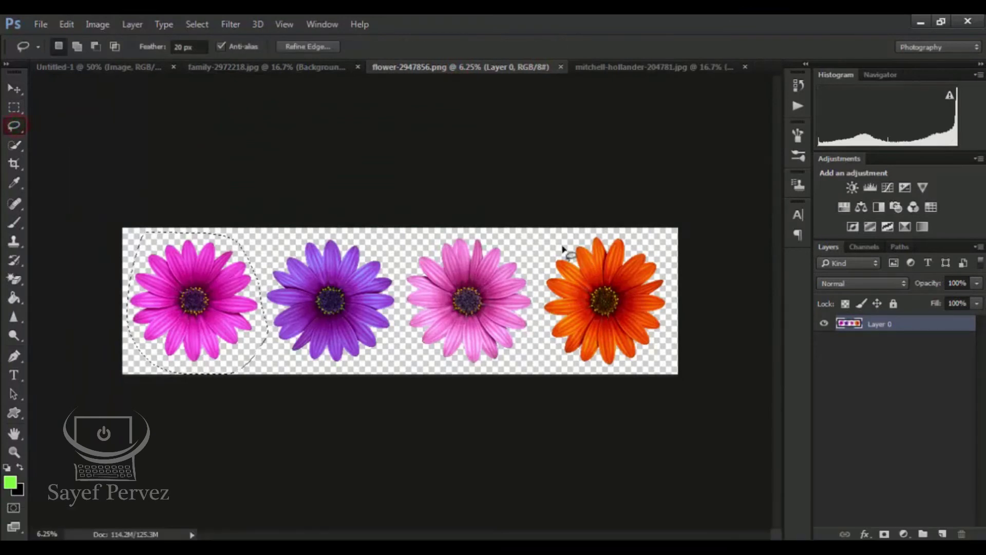
pyautogui.moveTo(514, 245)
pyautogui.mouseDown()
pyautogui.moveTo(477, 228)
pyautogui.moveTo(424, 231)
pyautogui.moveTo(402, 291)
pyautogui.moveTo(413, 361)
pyautogui.moveTo(512, 369)
pyautogui.moveTo(542, 325)
pyautogui.moveTo(545, 283)
pyautogui.moveTo(509, 246)
pyautogui.mouseUp()
pyautogui.click(14, 88)
pyautogui.moveTo(462, 285); pyautogui.dragTo(578, 356)
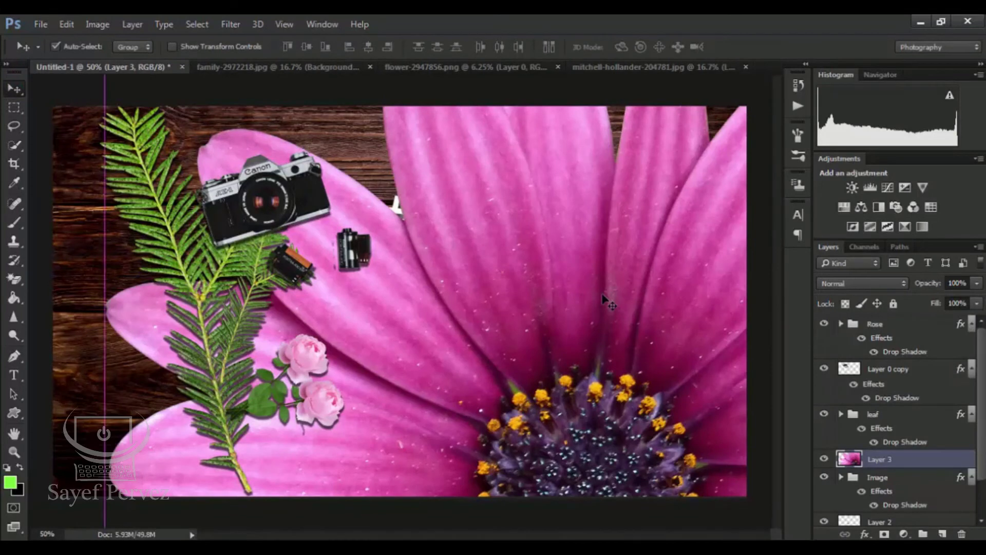
# Step: Scale the light pink flower proportionally to about 3.73% and place it on the wood right of the photo stack's upper part
pyautogui.hotkey('ctrl', '-')
pyautogui.hotkey('ctrl', 't')
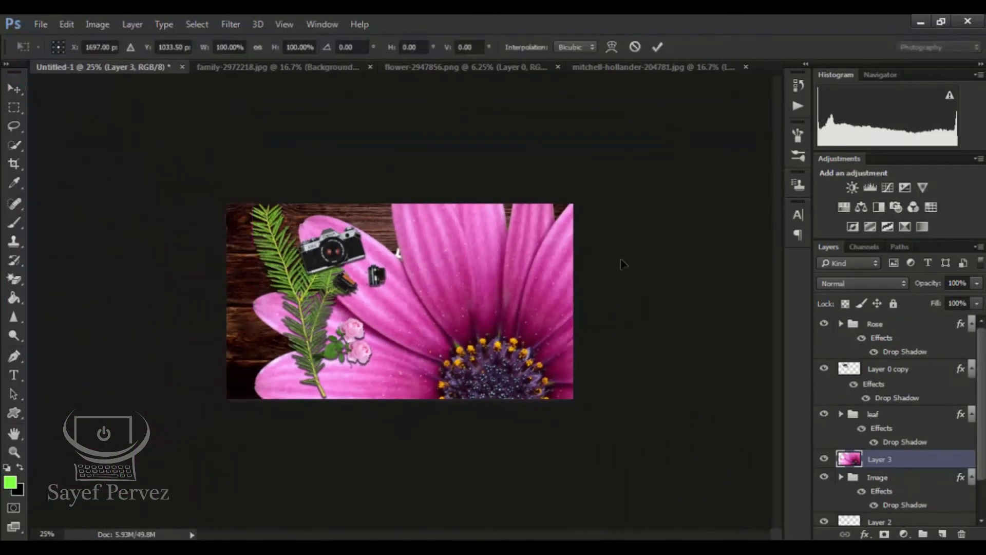
pyautogui.moveTo(252, 138); pyautogui.dragTo(560, 266)
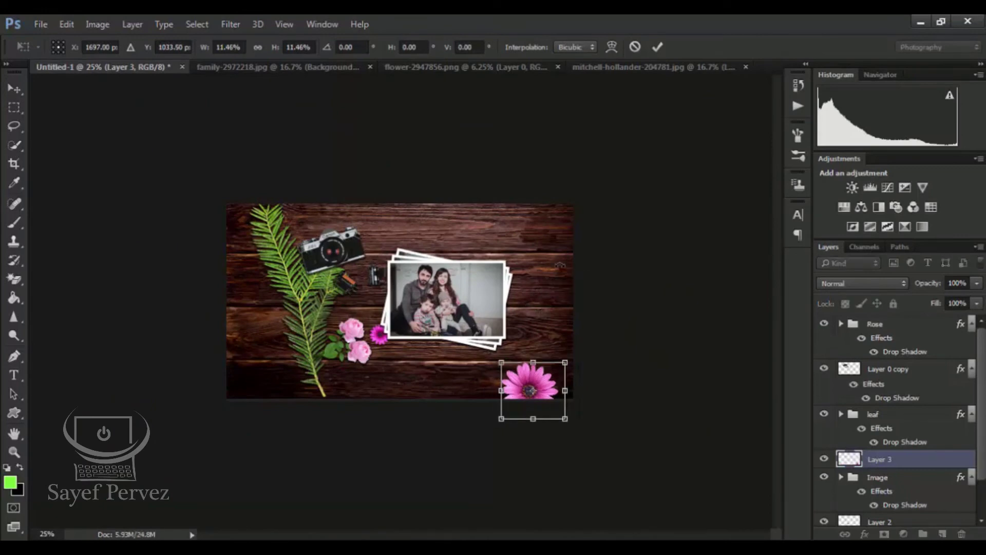
pyautogui.hotkey('ctrl', '0')
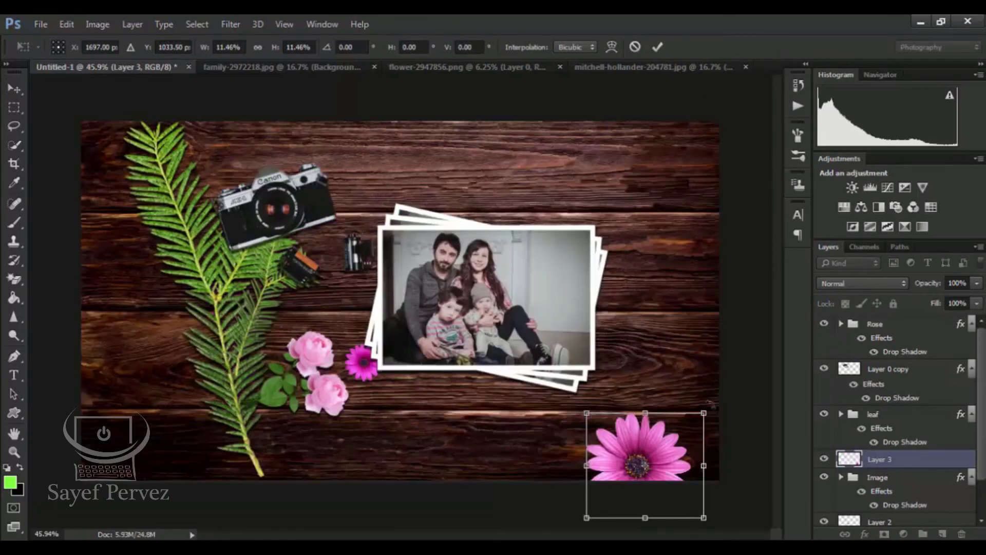
pyautogui.moveTo(705, 411); pyautogui.dragTo(635, 253)
pyautogui.moveTo(641, 252); pyautogui.dragTo(656, 253)
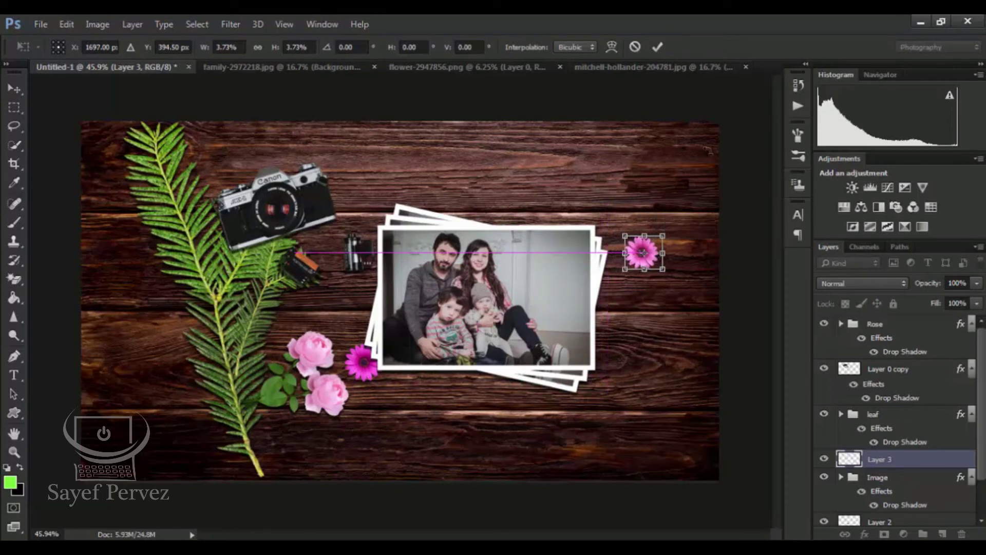
pyautogui.click(659, 46)
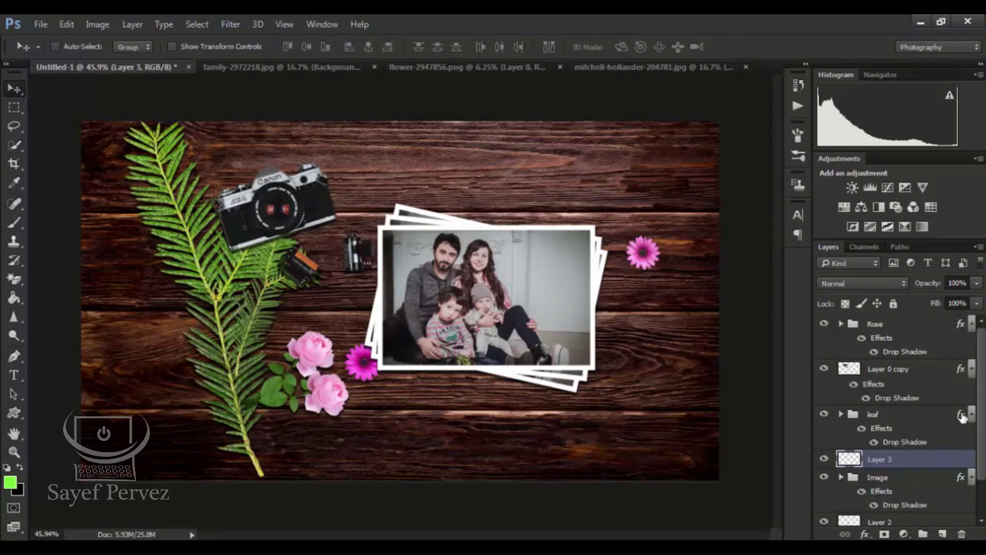
# Step: Copy the leaf group's drop shadow to the light pink flower's layer, Layer 3
pyautogui.moveTo(962, 419); pyautogui.dragTo(960, 459)
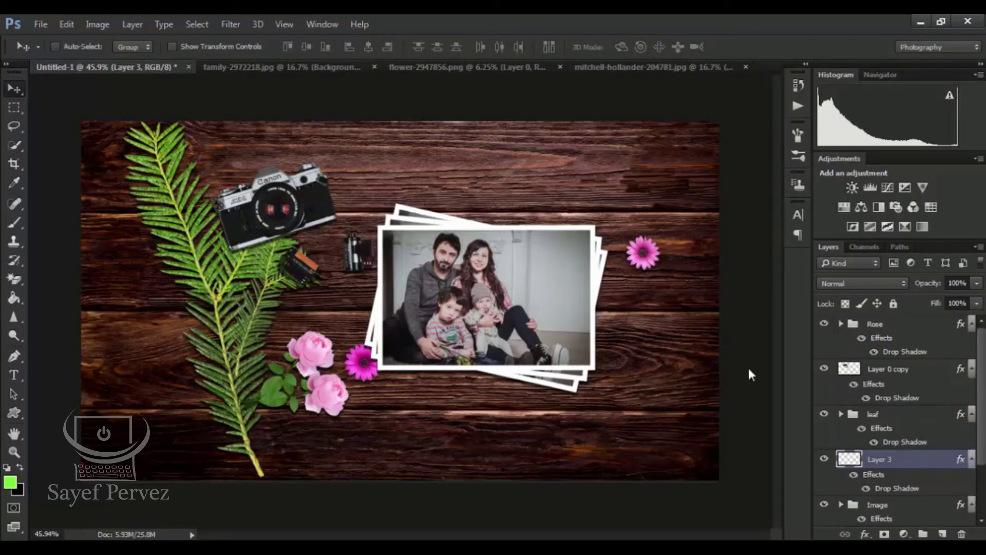
pyautogui.hotkey('ctrl', '-')
pyautogui.hotkey('ctrl', '-')
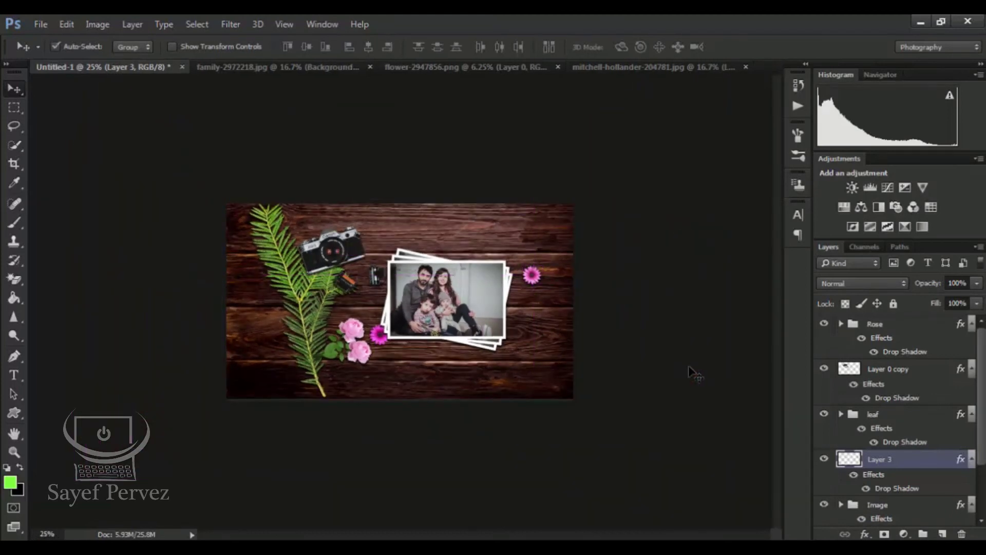
pyautogui.hotkey('ctrl', '0')
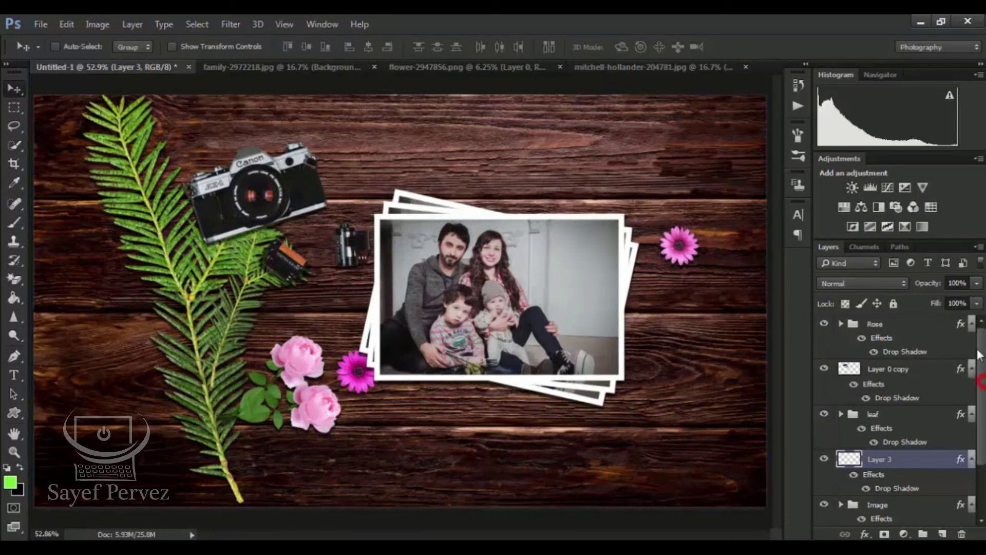
# Step: Stamp all visible layers into a new merged layer above the Rose group
pyautogui.click(894, 322)
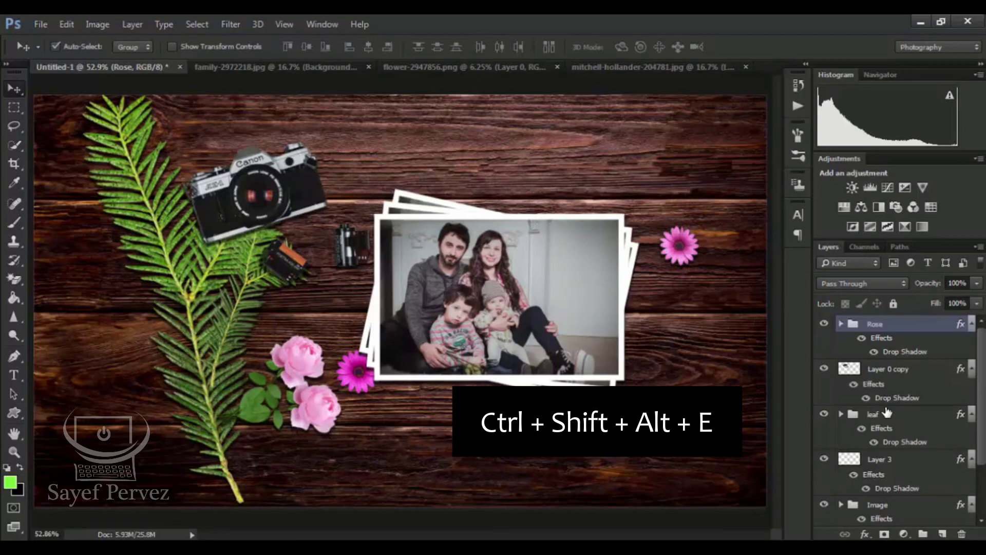
pyautogui.hotkey('ctrl', 'shift', 'alt', 'e')
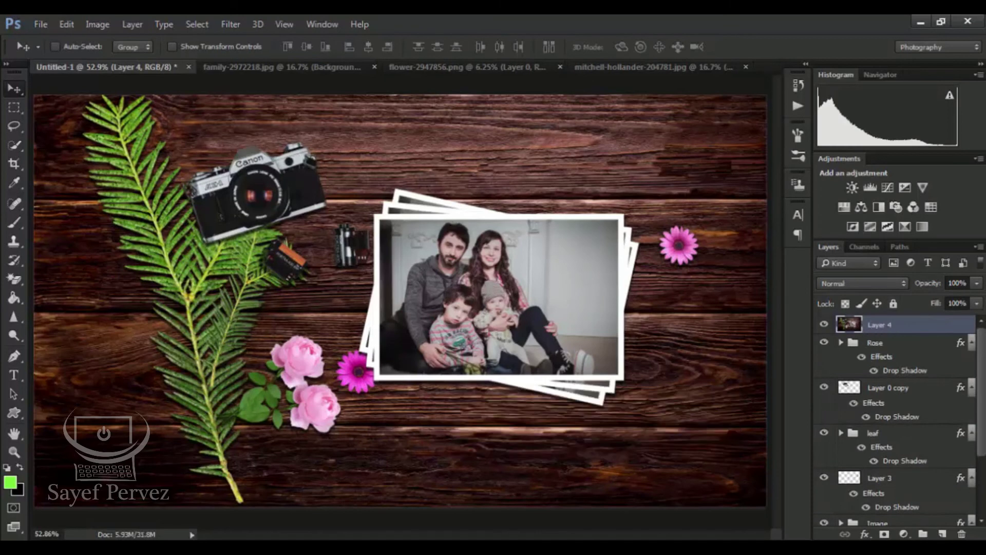
# Step: Add a gradient fill layer above Layer 4 using the Neutral Density preset
pyautogui.click(905, 535)
pyautogui.click(887, 235)
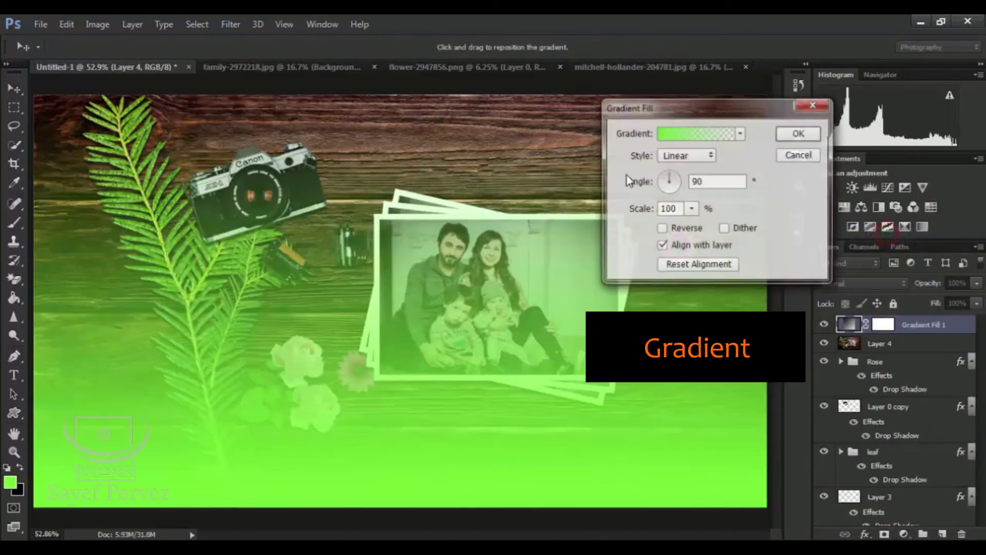
pyautogui.click(703, 135)
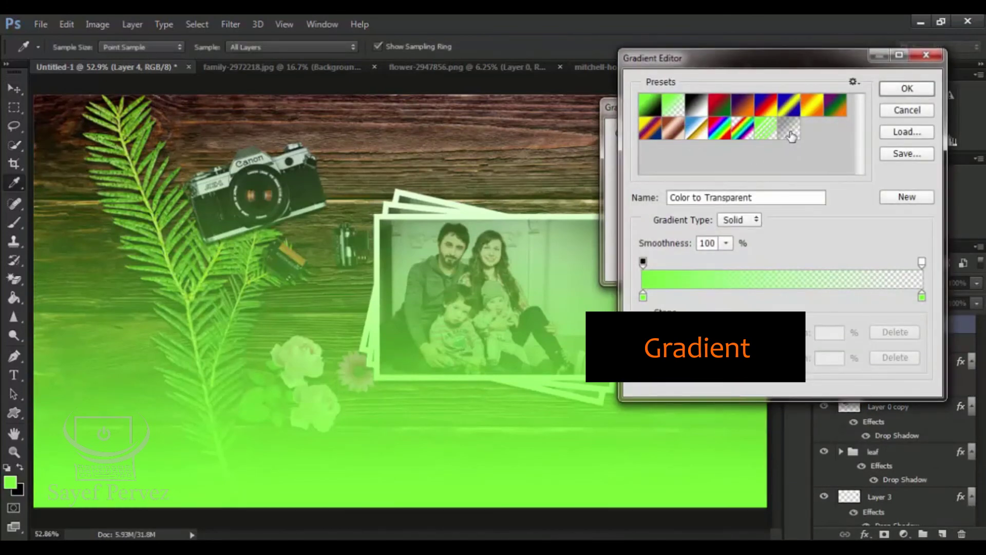
pyautogui.click(791, 130)
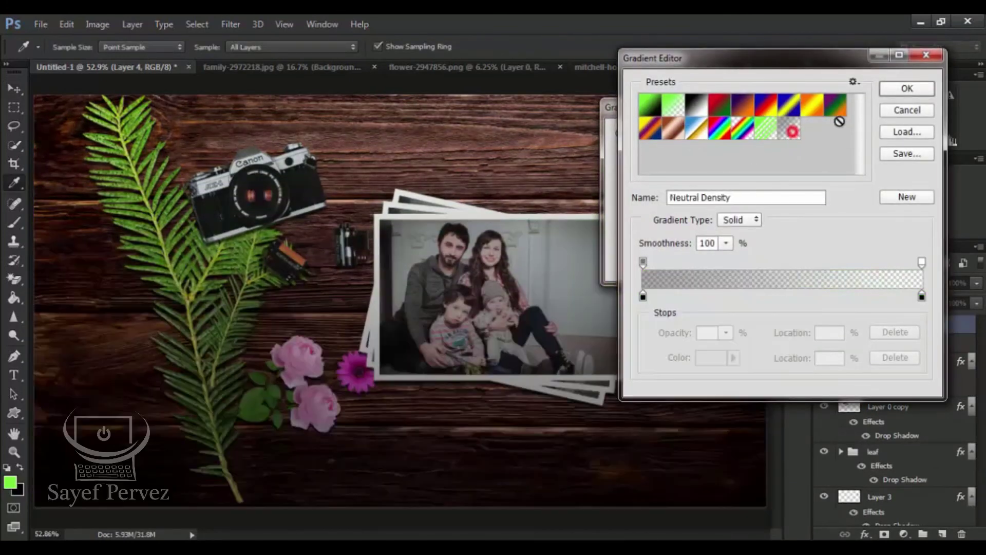
pyautogui.click(904, 89)
# Step: Make the gradient fill radial and reversed, center it on the family photo, and set its scale to 446%
pyautogui.click(709, 156)
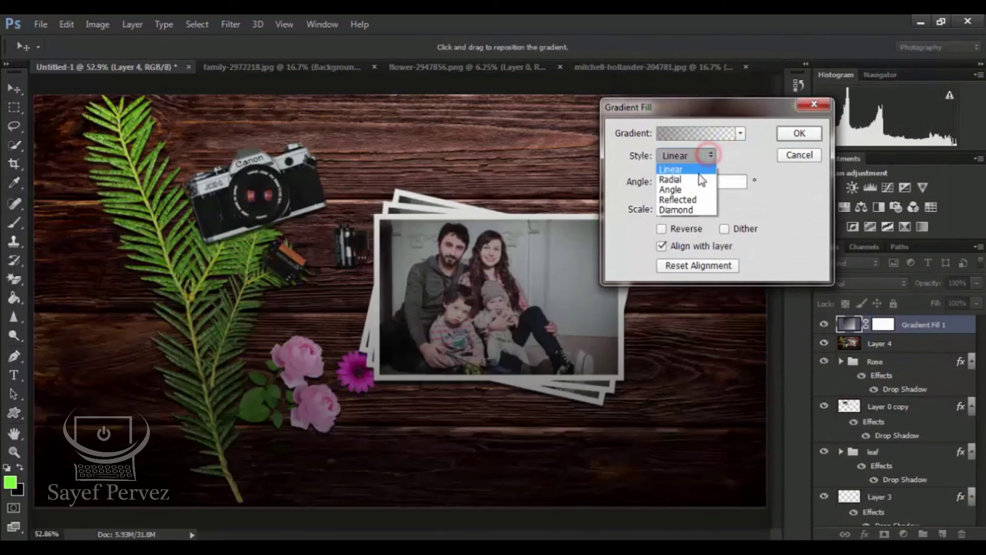
pyautogui.click(700, 176)
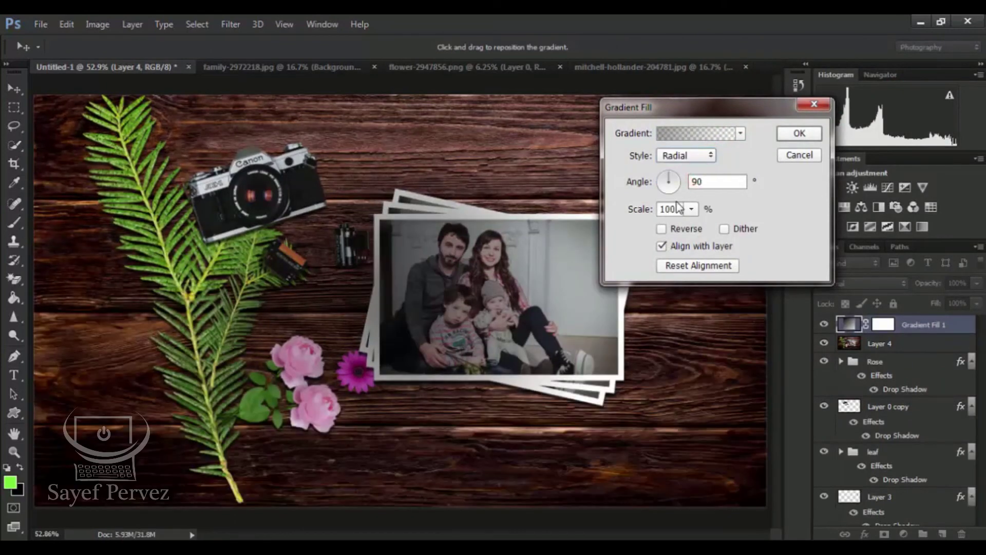
pyautogui.click(661, 229)
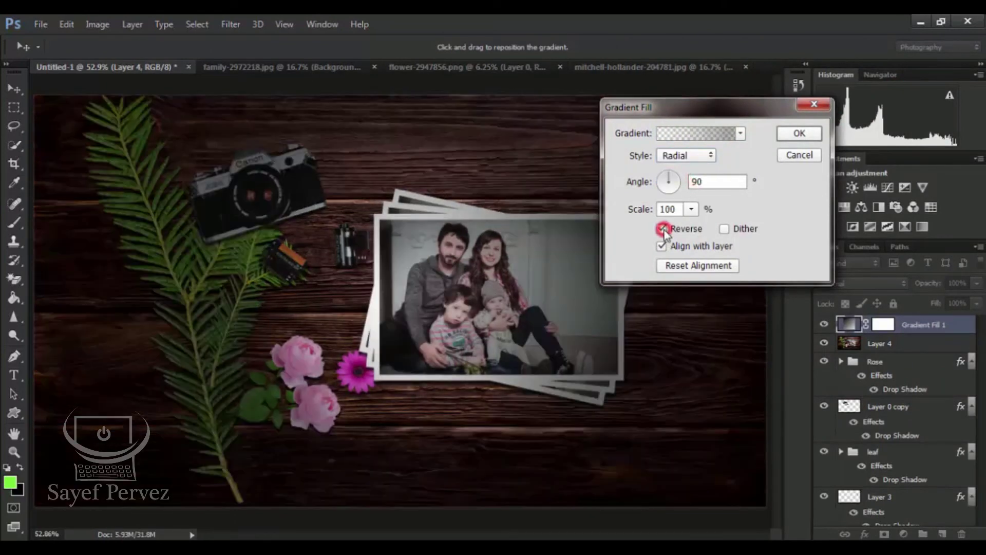
pyautogui.moveTo(414, 301); pyautogui.dragTo(488, 289)
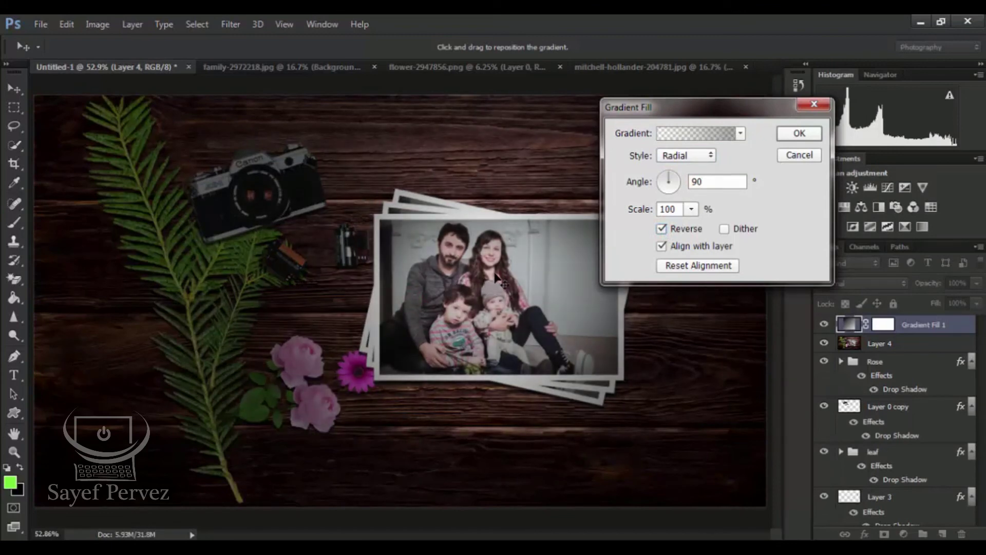
pyautogui.click(692, 210)
pyautogui.moveTo(708, 228)
pyautogui.mouseDown()
pyautogui.moveTo(722, 228)
pyautogui.moveTo(704, 229)
pyautogui.mouseUp()
pyautogui.click(717, 226)
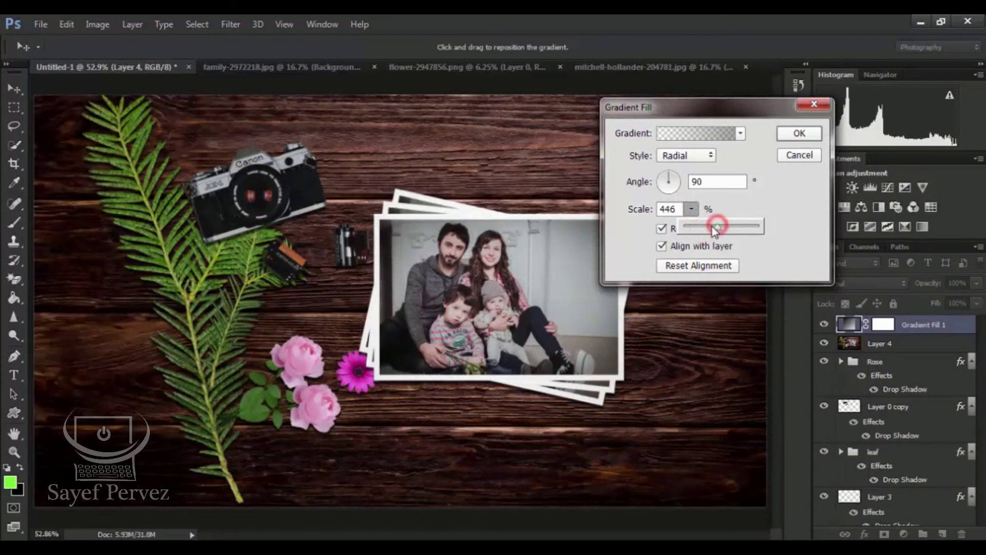
pyautogui.click(800, 134)
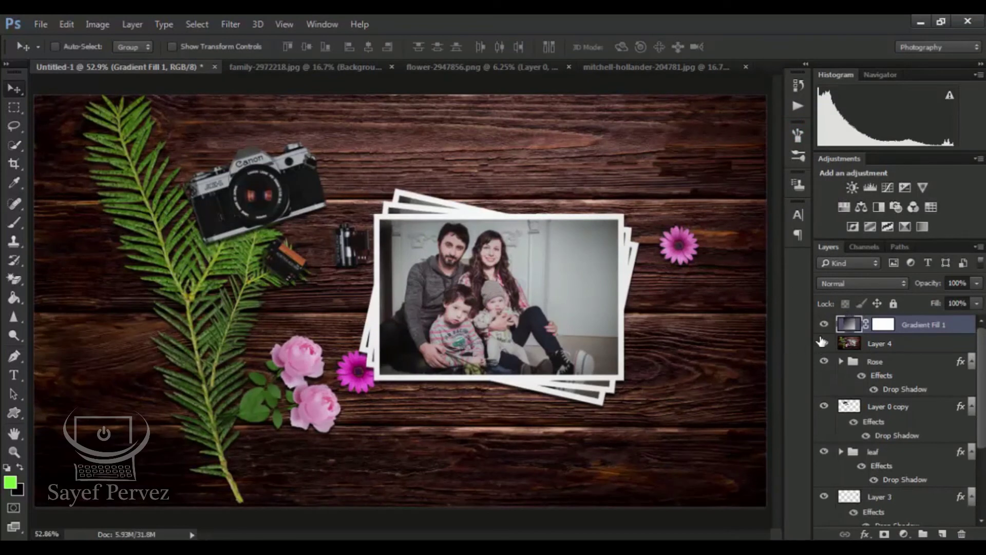
# Step: Merge the Gradient Fill 1 layer with Layer 4
pyautogui.keyDown('shift'); pyautogui.click(912, 339); pyautogui.keyUp('shift')
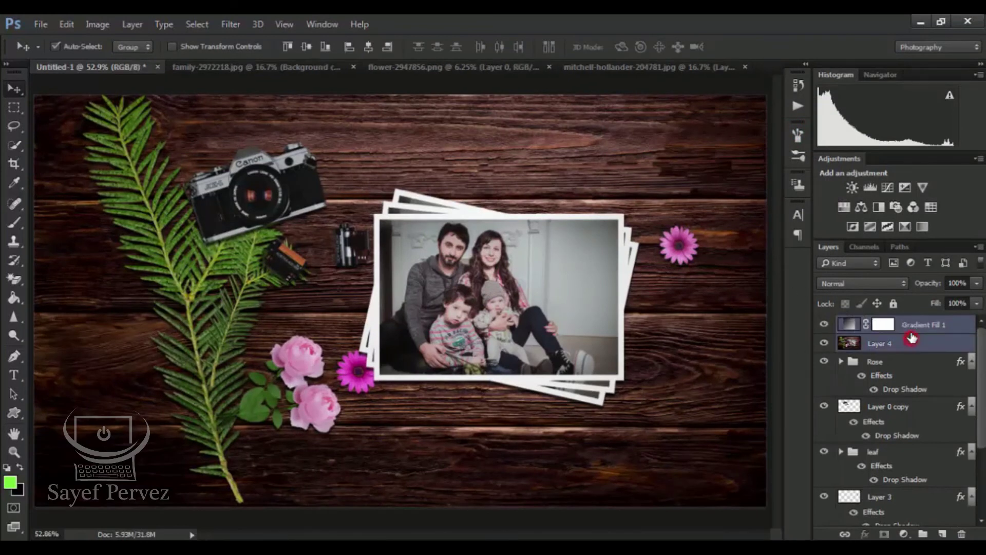
pyautogui.rightClick(912, 336)
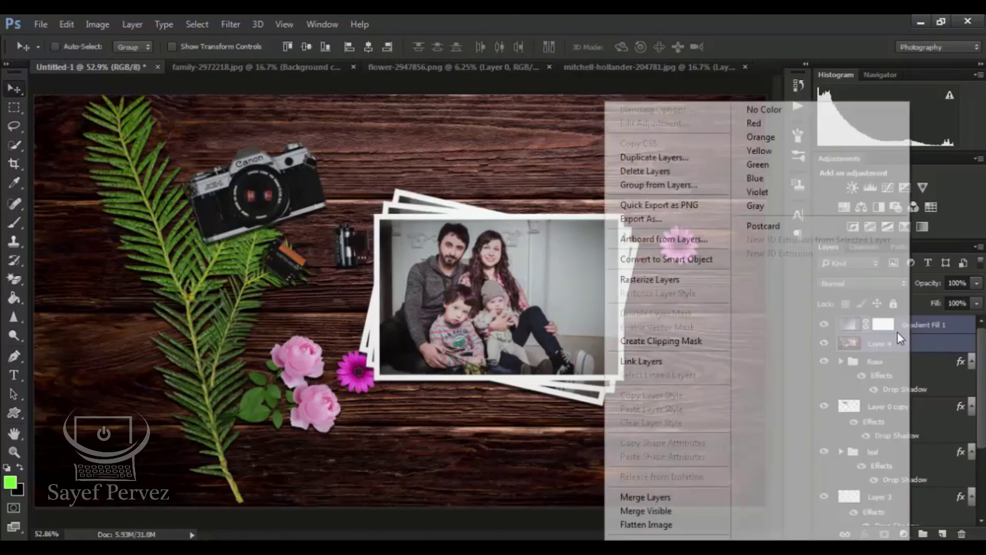
pyautogui.click(687, 500)
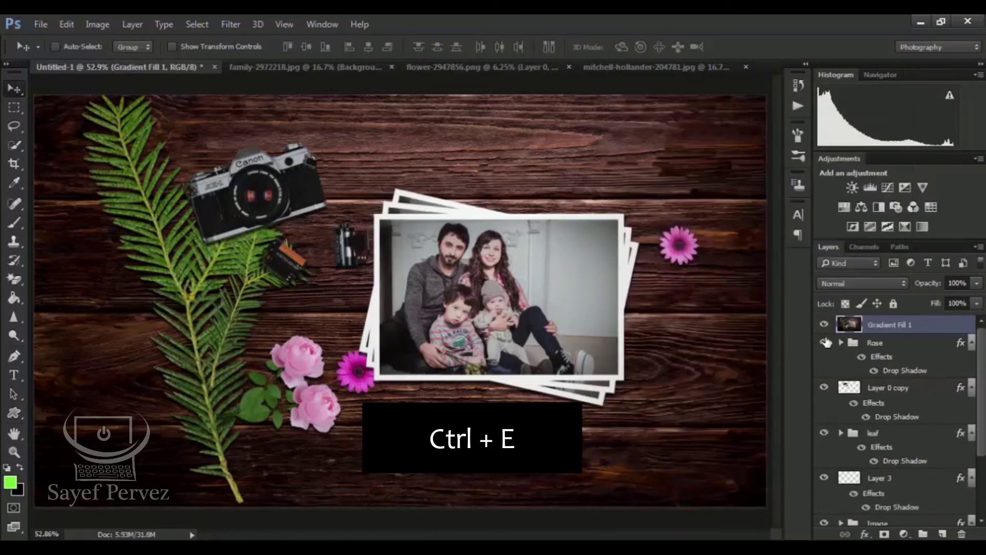
# Step: Start the Camera Raw filter on the merged layer and set the post-crop vignetting amount to -33
pyautogui.click(232, 24)
pyautogui.click(266, 108)
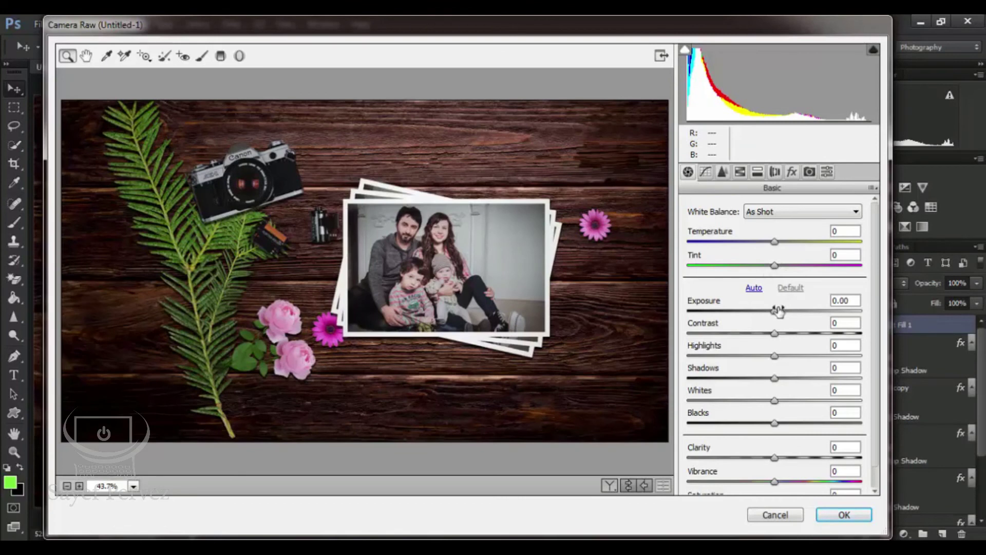
pyautogui.scroll(-1, 777, 346)
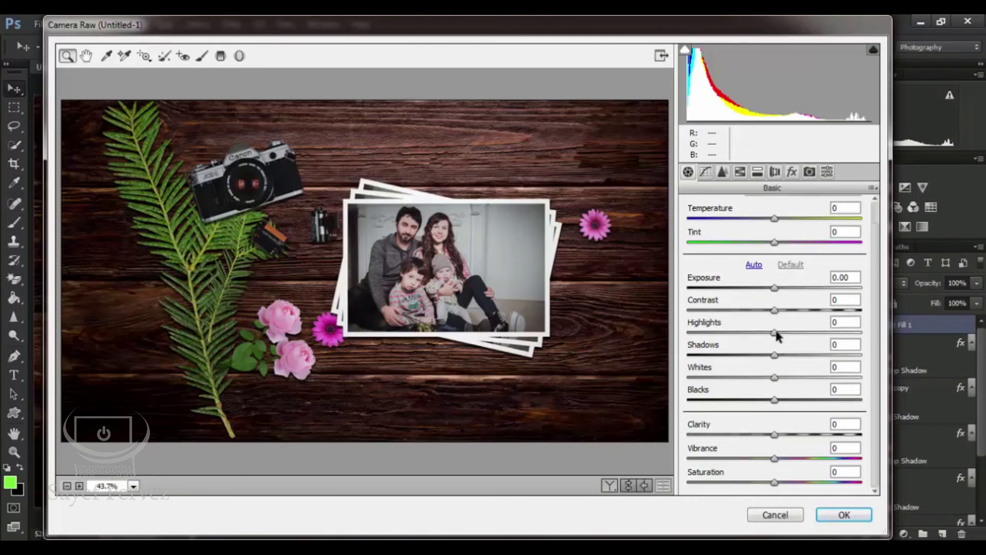
pyautogui.click(790, 172)
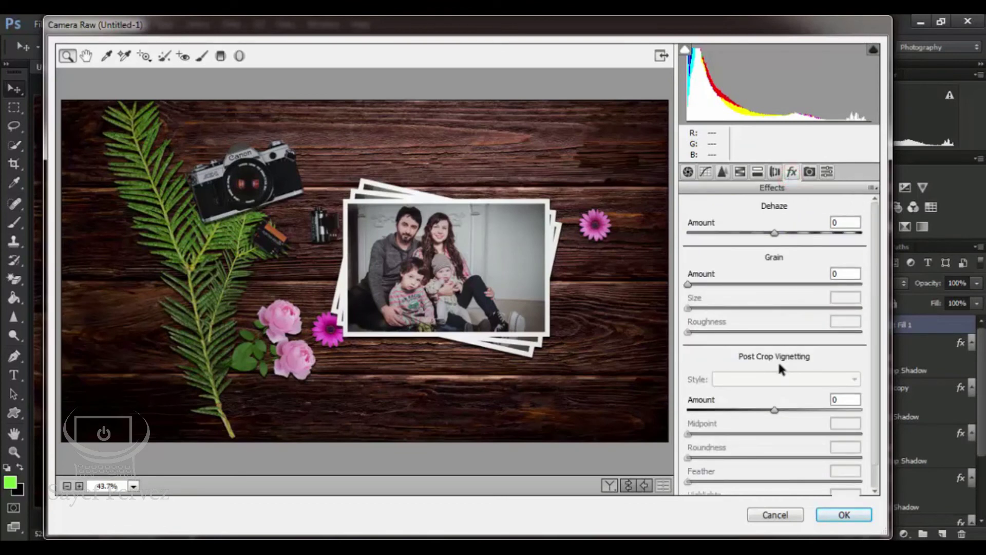
pyautogui.moveTo(776, 408); pyautogui.dragTo(746, 409)
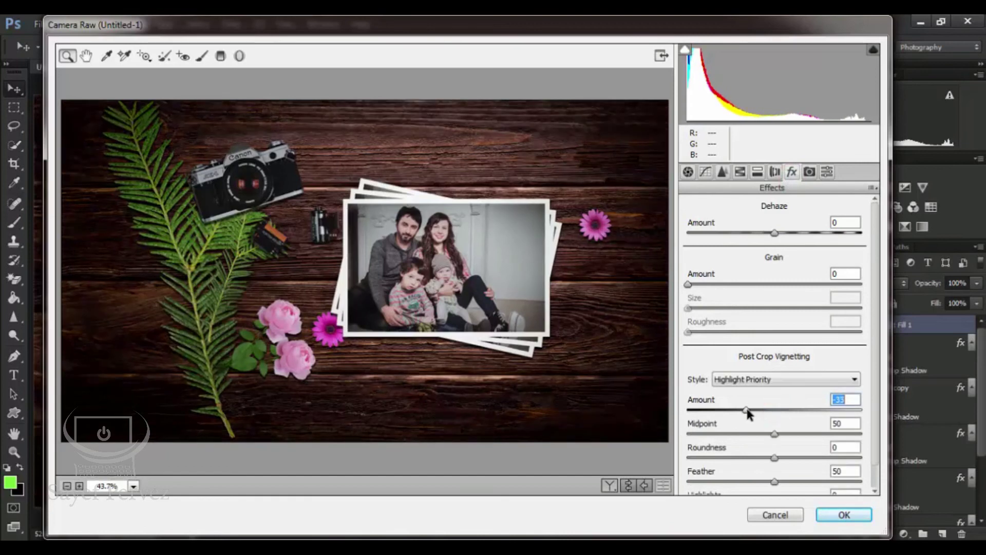
# Step: In the HSL adjustments, set Greens saturation to +28, Greens luminance to +35 and Aquas luminance to +18
pyautogui.click(740, 172)
pyautogui.moveTo(779, 347); pyautogui.dragTo(794, 371)
pyautogui.click(824, 361)
pyautogui.click(771, 229)
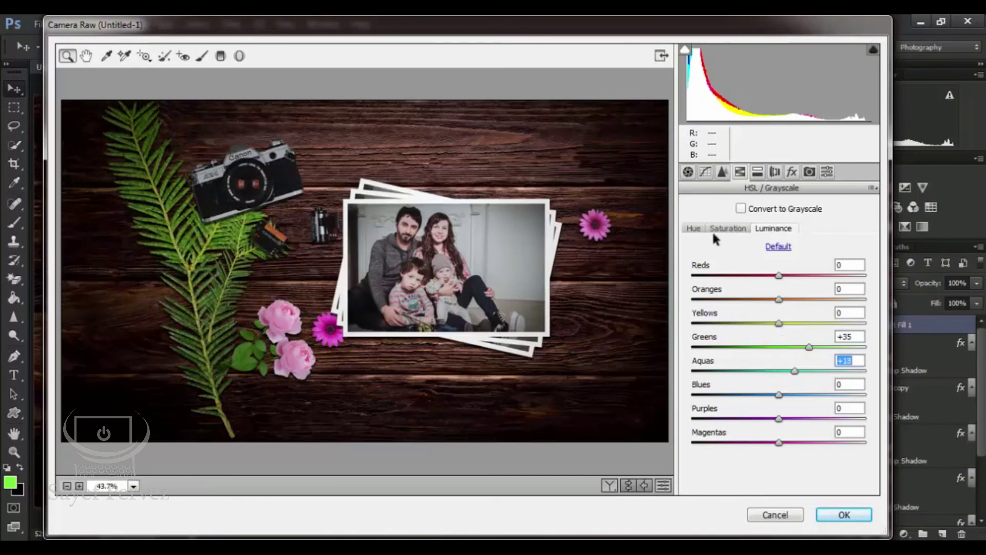
# Step: In the basic adjustments, set Exposure to -0.15, Contrast -30, Highlights +15, Shadows +14, Whites +27, Blacks +35 and Tint -4
pyautogui.click(688, 171)
pyautogui.moveTo(775, 288); pyautogui.dragTo(757, 337)
pyautogui.click(776, 332)
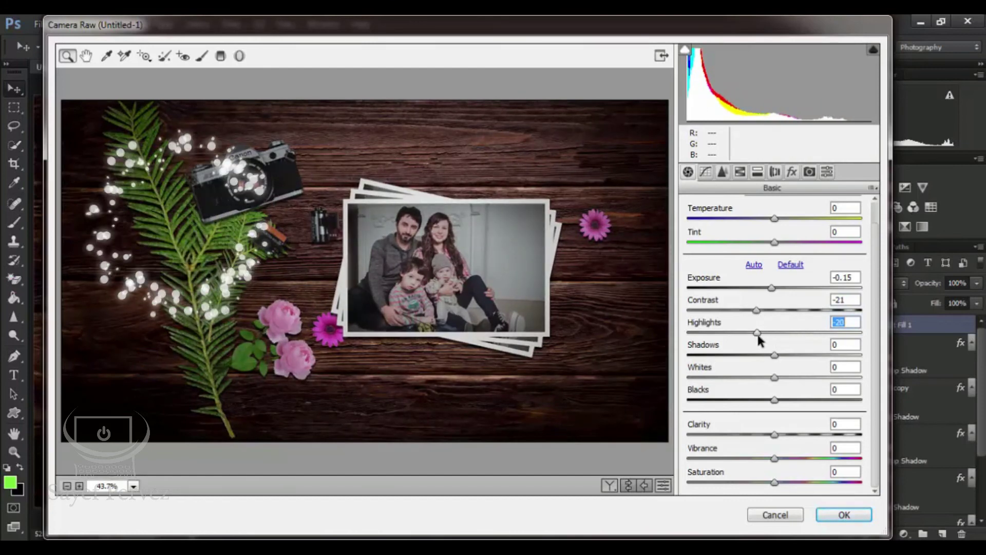
pyautogui.moveTo(775, 355); pyautogui.dragTo(748, 311)
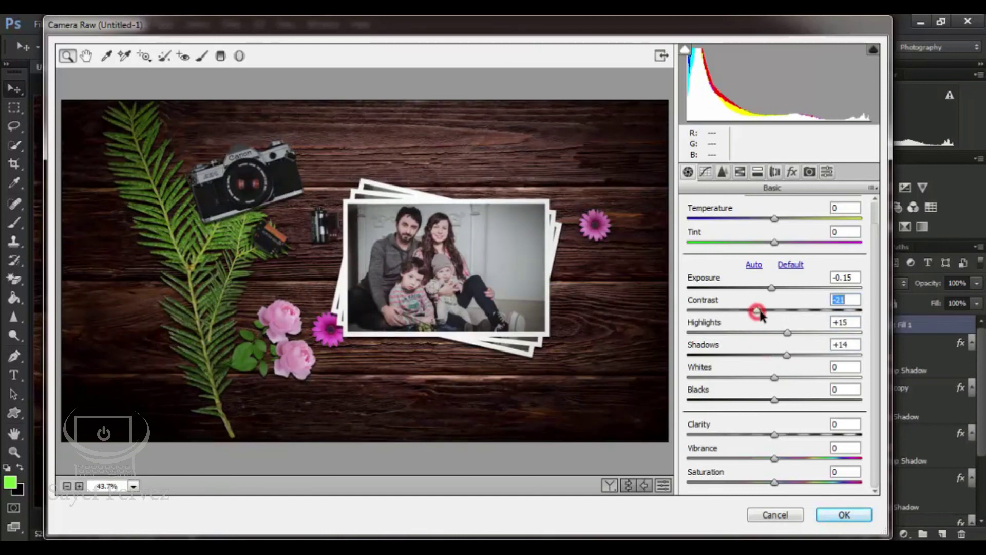
pyautogui.moveTo(775, 377); pyautogui.dragTo(805, 401)
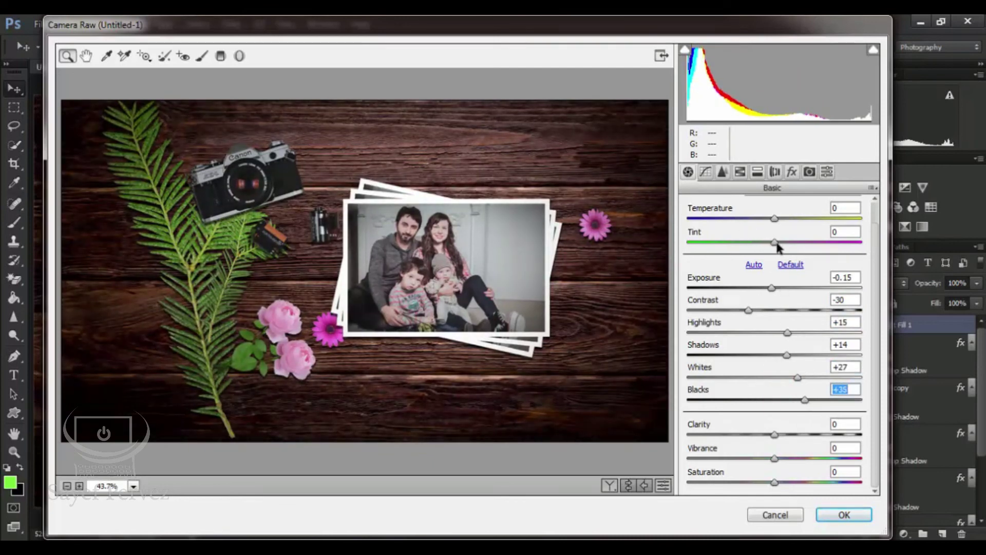
pyautogui.moveTo(775, 246); pyautogui.dragTo(771, 245)
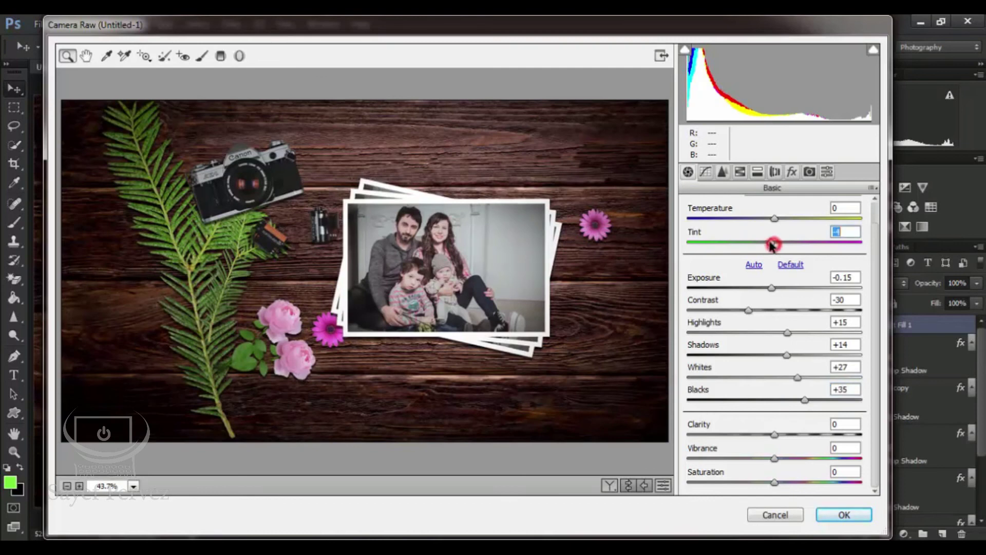
# Step: Set the sharpening amount to 34 and raise the luminance noise reduction
pyautogui.click(721, 173)
pyautogui.click(740, 172)
pyautogui.click(722, 172)
pyautogui.moveTo(717, 230); pyautogui.dragTo(727, 232)
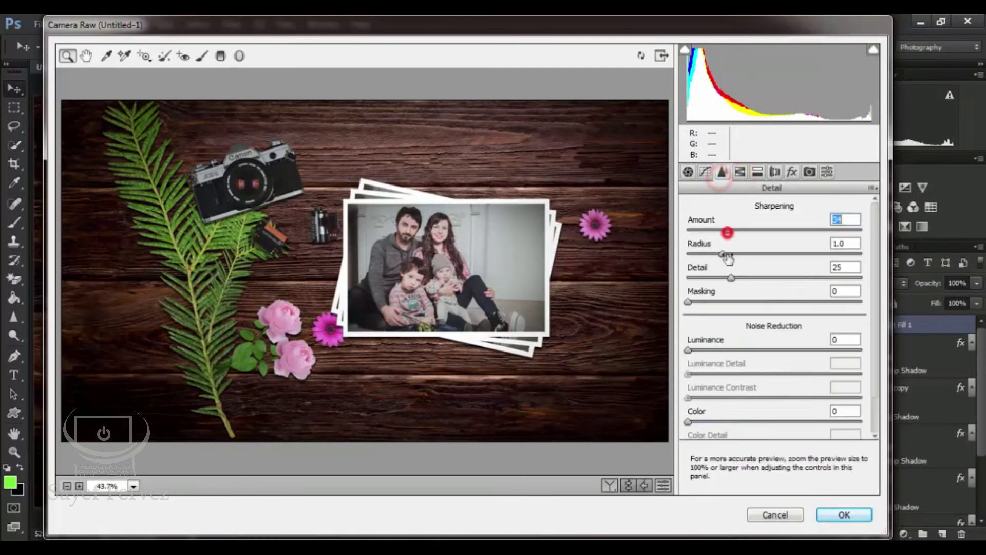
pyautogui.moveTo(688, 350); pyautogui.dragTo(731, 352)
# Step: Increase the saturation of the Greens further in the HSL adjustments
pyautogui.click(757, 171)
pyautogui.click(740, 171)
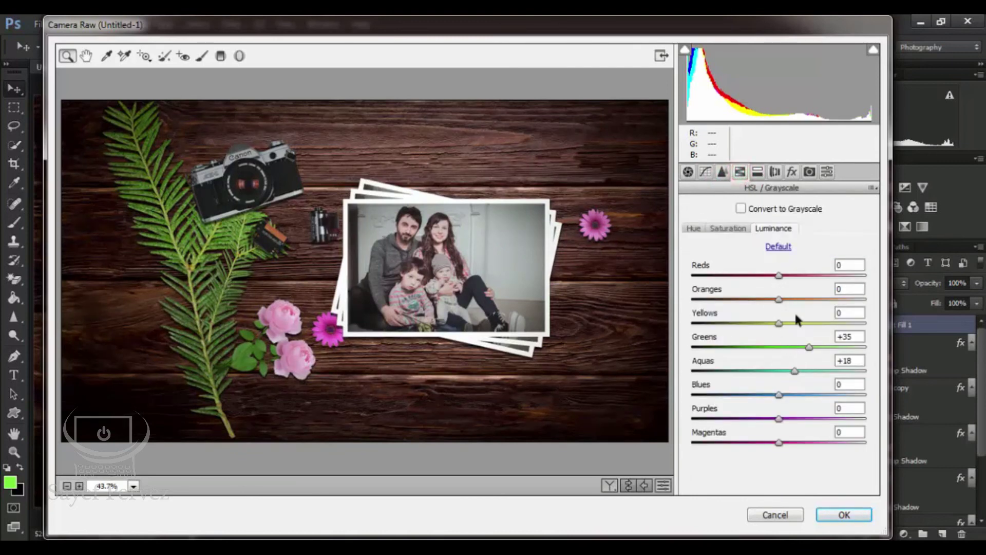
pyautogui.click(740, 228)
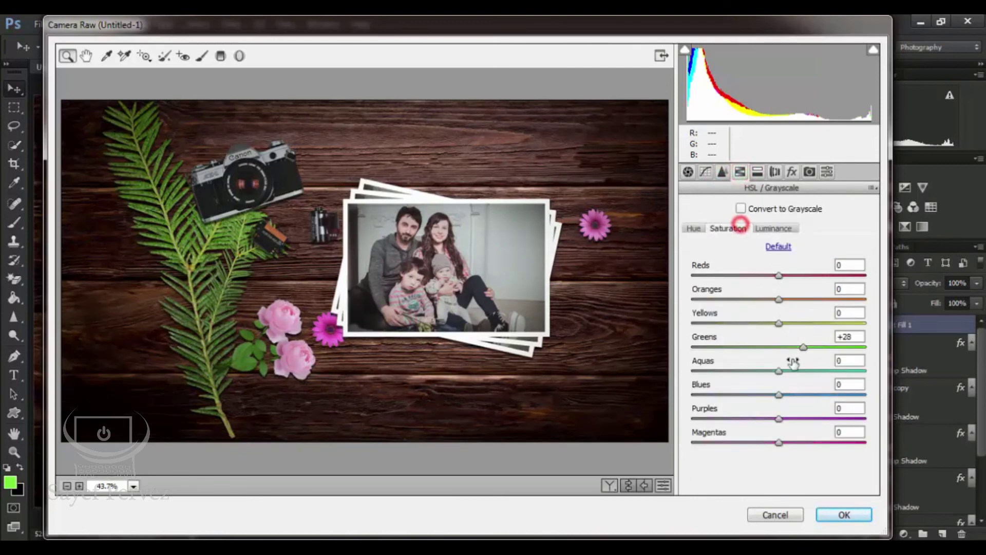
pyautogui.moveTo(804, 348); pyautogui.dragTo(817, 349)
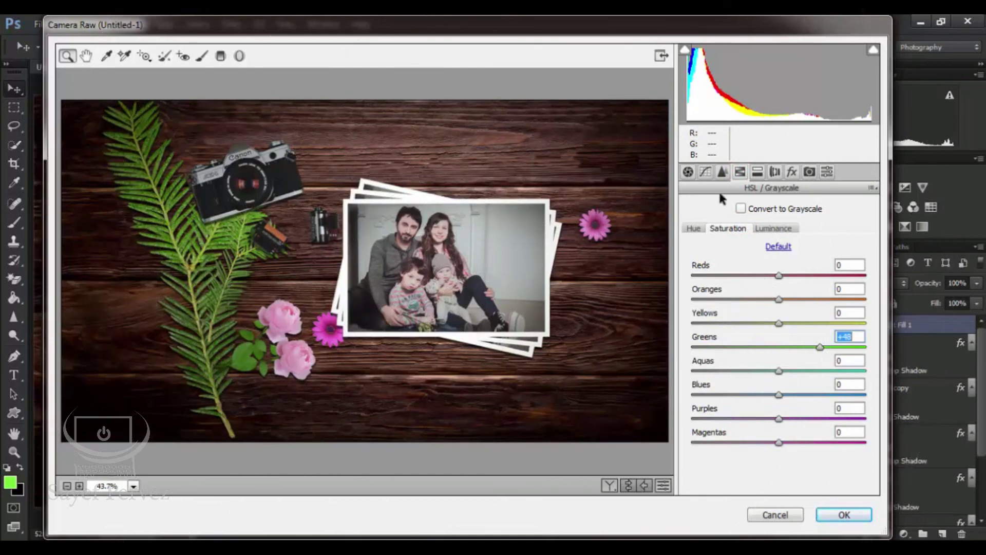
# Step: Set Vibrance to +21 and apply the Camera Raw filter
pyautogui.click(688, 171)
pyautogui.moveTo(774, 458); pyautogui.dragTo(812, 459)
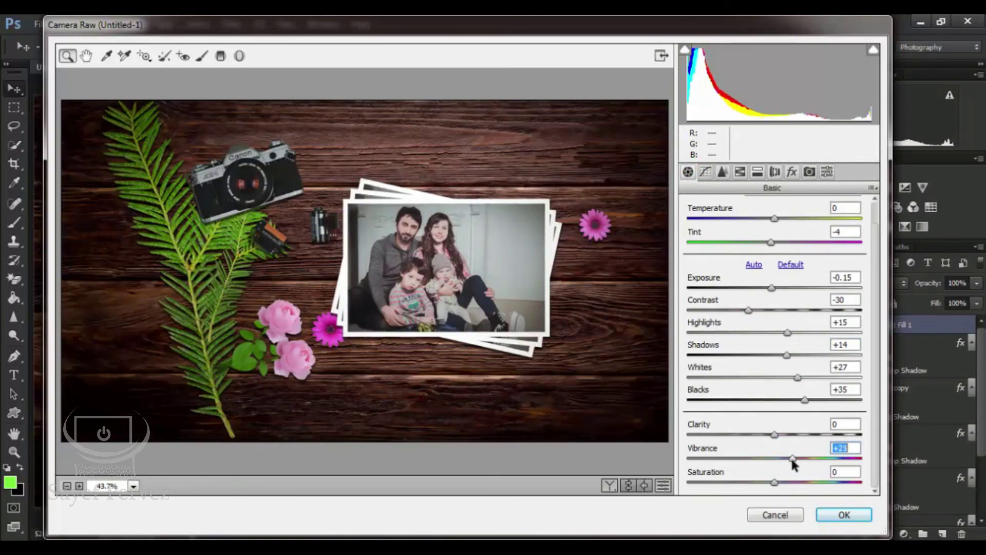
pyautogui.click(837, 515)
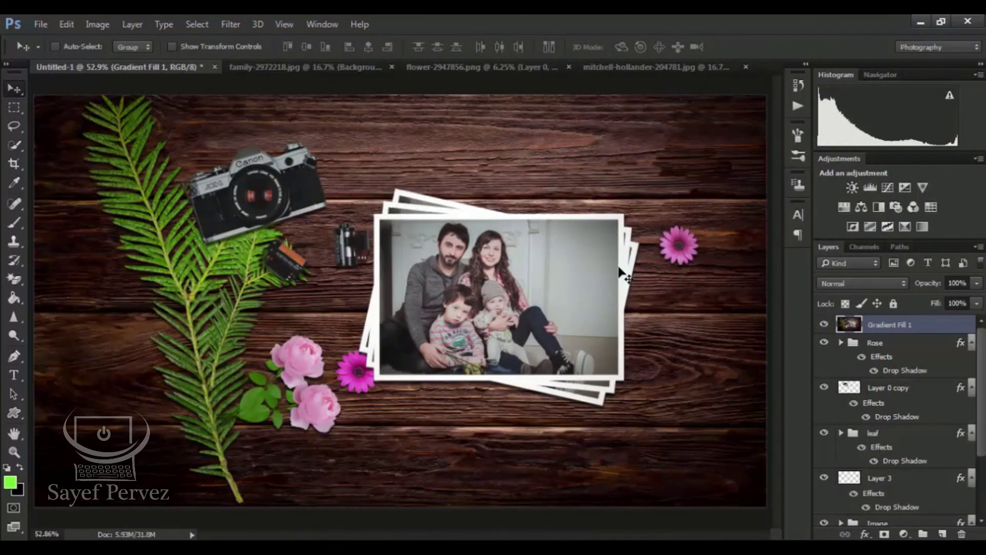
# Step: Compare the whole composition with and without the color-graded merged layer, leaving that layer shown
pyautogui.hotkey('ctrl', '-')
pyautogui.hotkey('ctrl', '-')
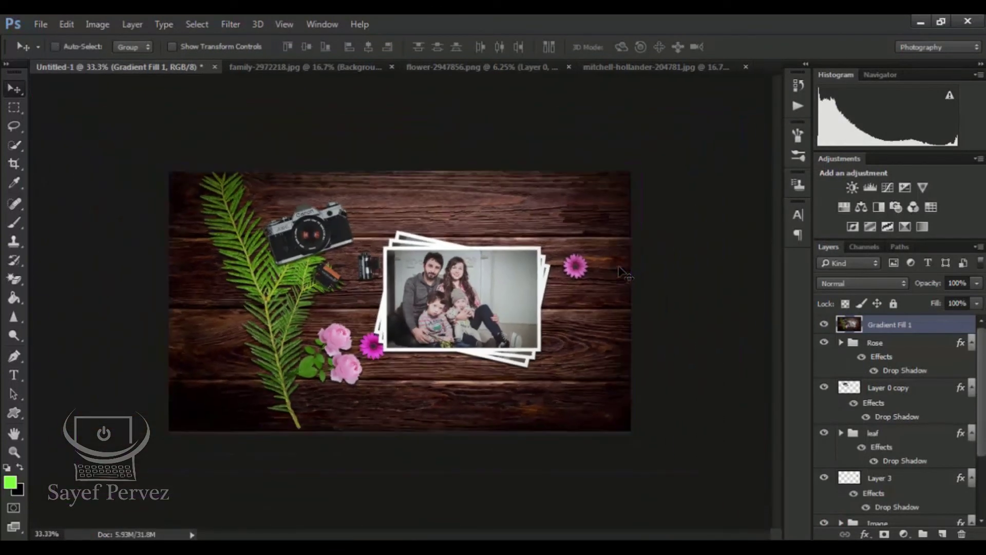
pyautogui.click(824, 325)
pyautogui.click(824, 325)
pyautogui.click(824, 324)
pyautogui.click(824, 325)
pyautogui.click(824, 325)
pyautogui.click(824, 324)
pyautogui.click(824, 324)
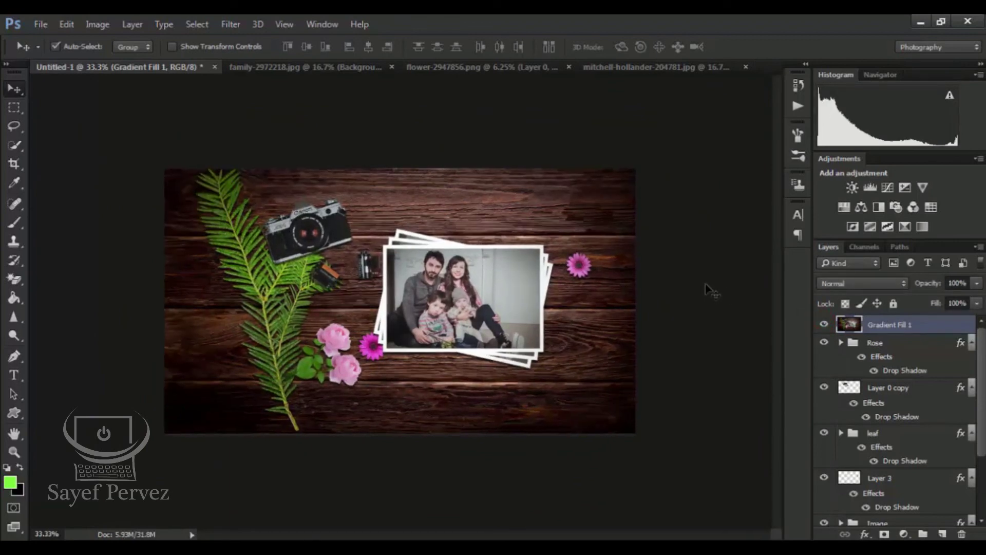
pyautogui.hotkey('ctrl', '+')
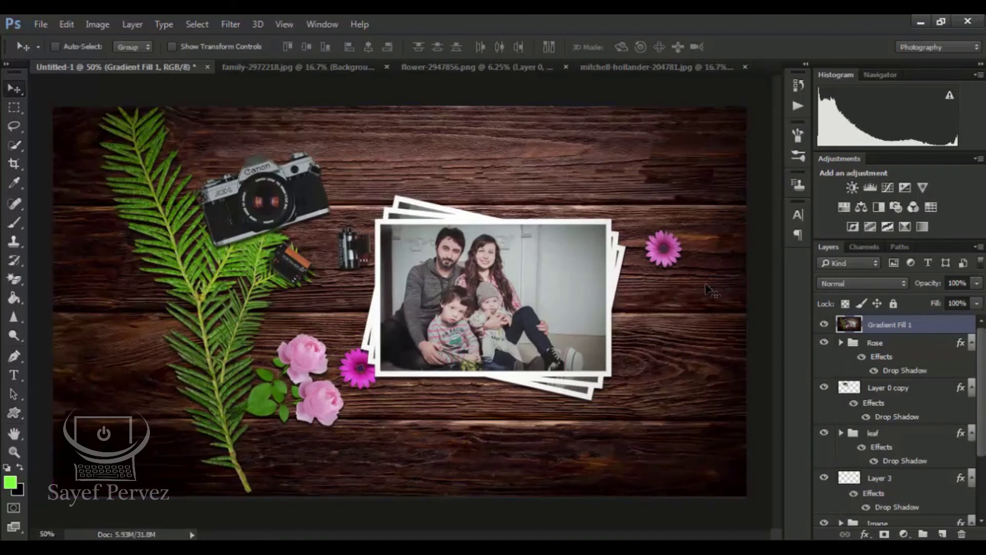